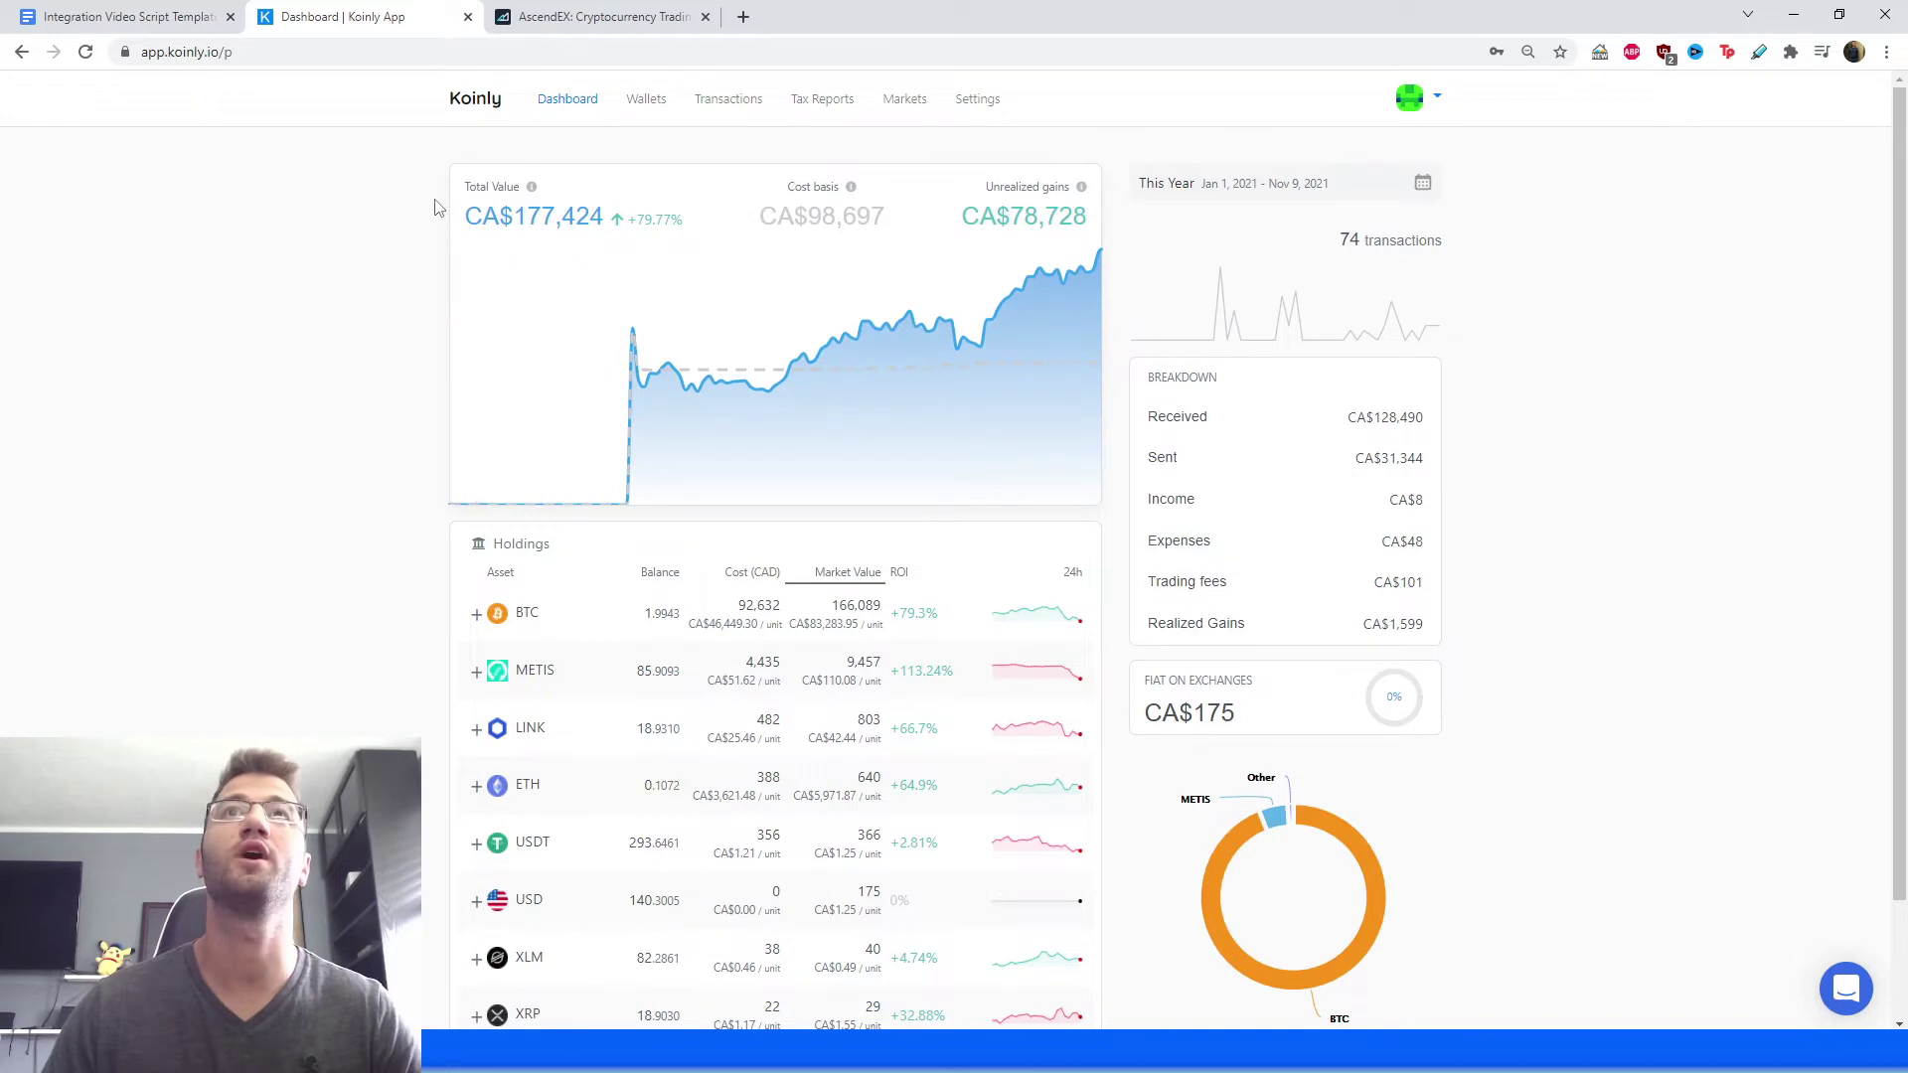
# From Wallets, add AscendEx (BitMax) by searching 'ascend', then choose Setup auto-sync.
pyautogui.click(646, 100)
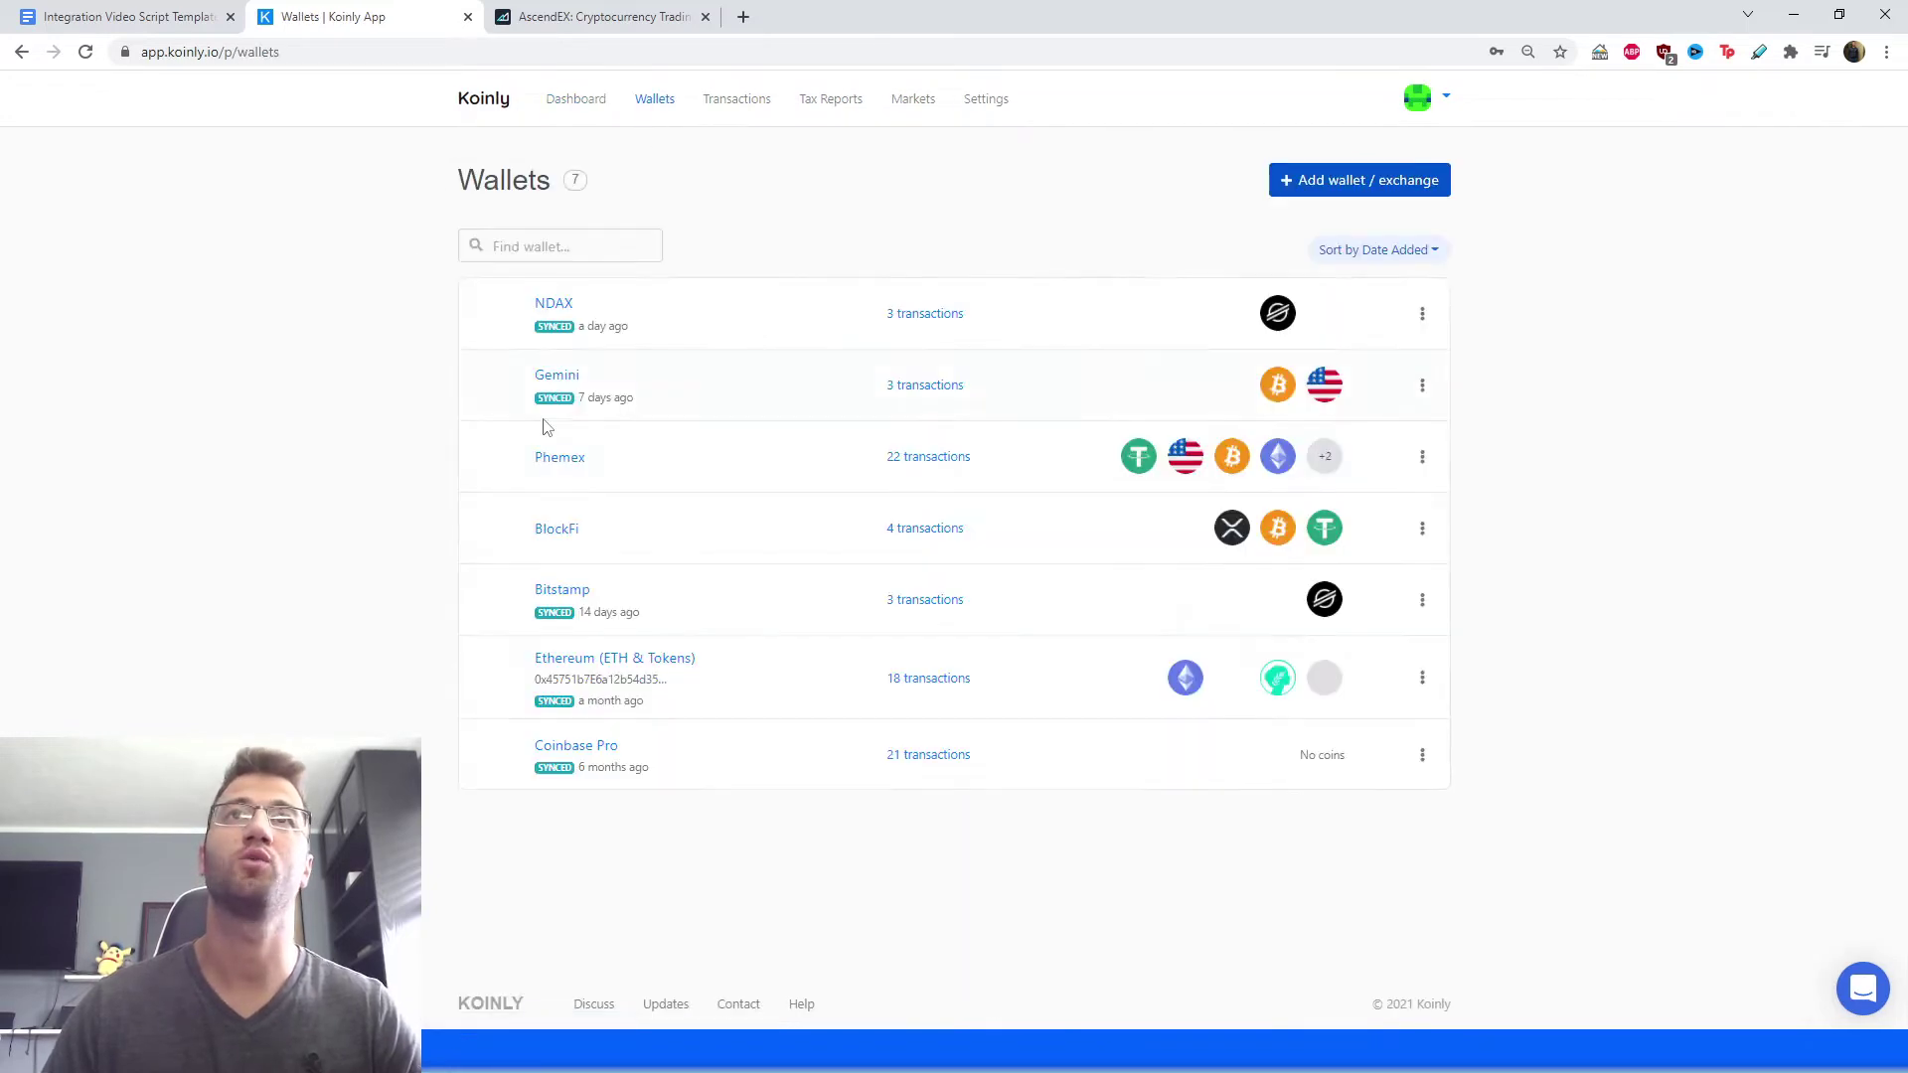
pyautogui.click(1297, 193)
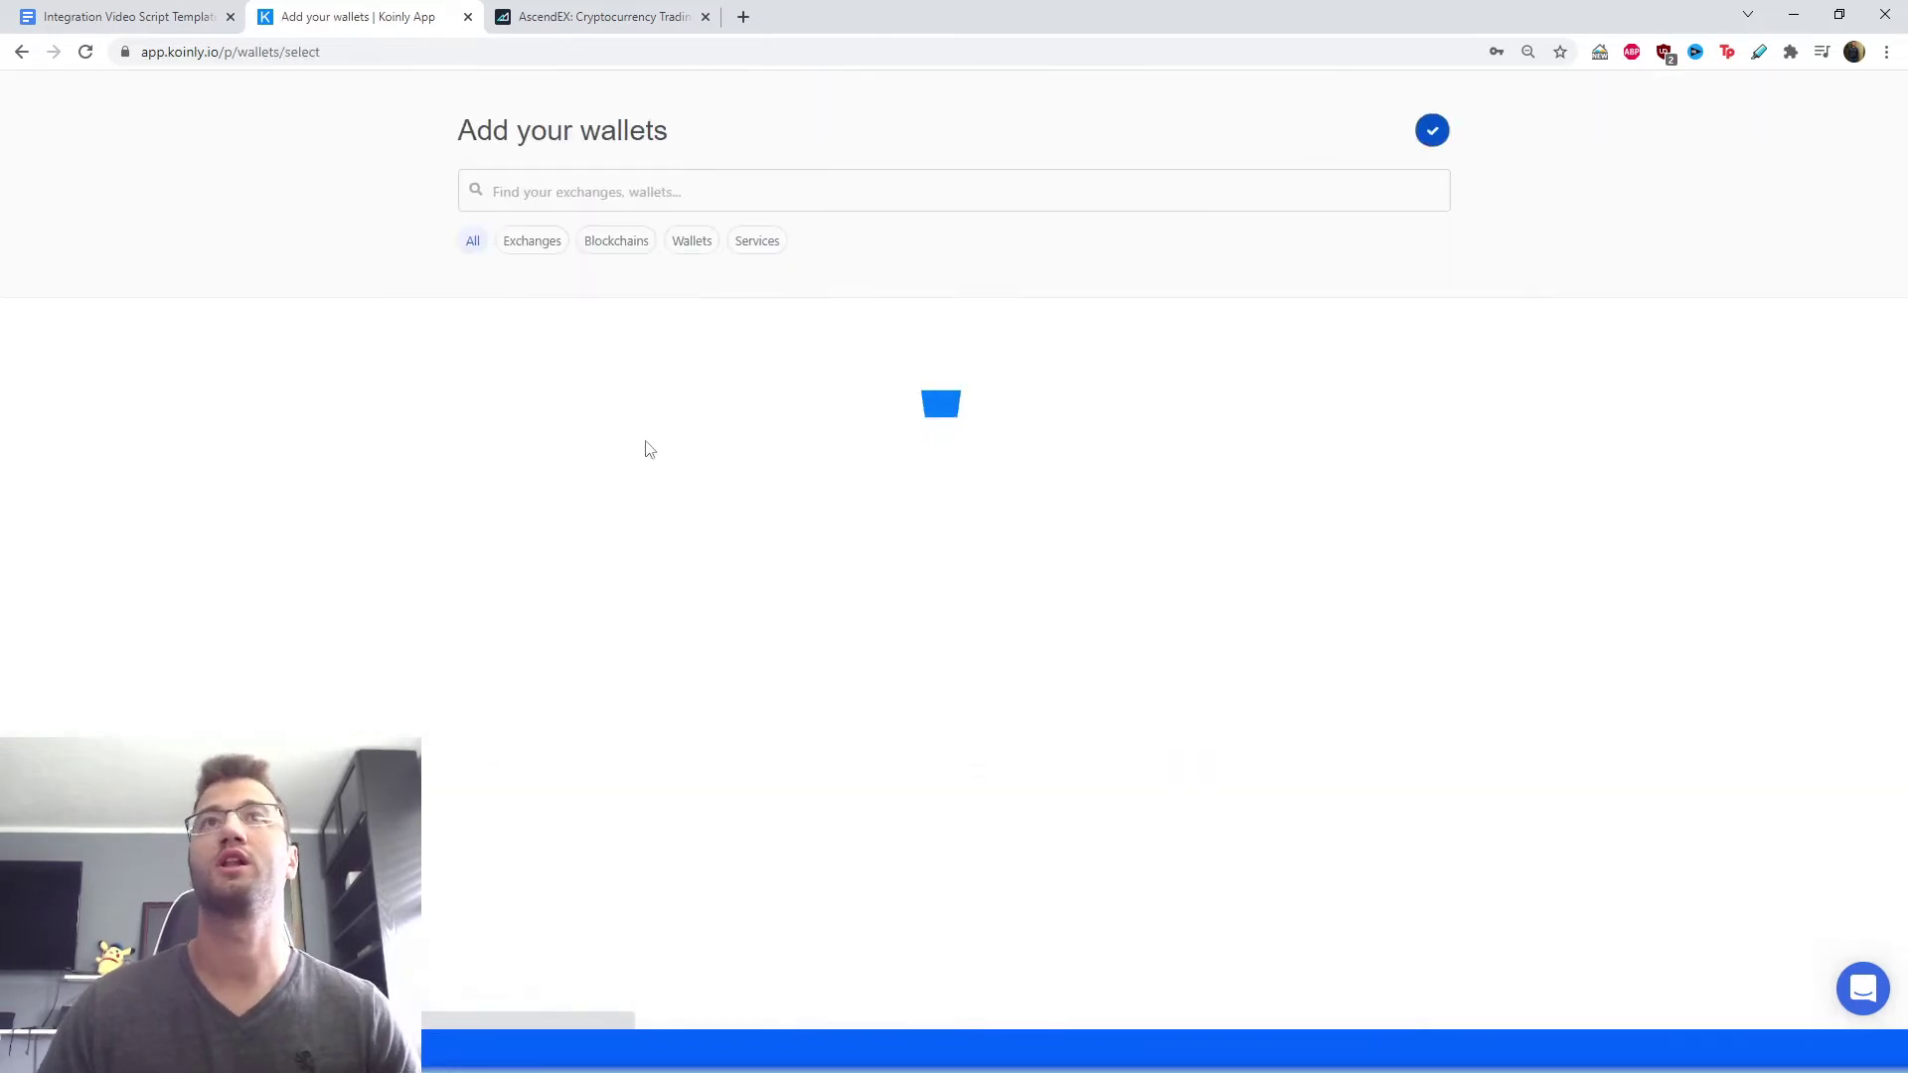
pyautogui.click(641, 192)
pyautogui.write('ascend')
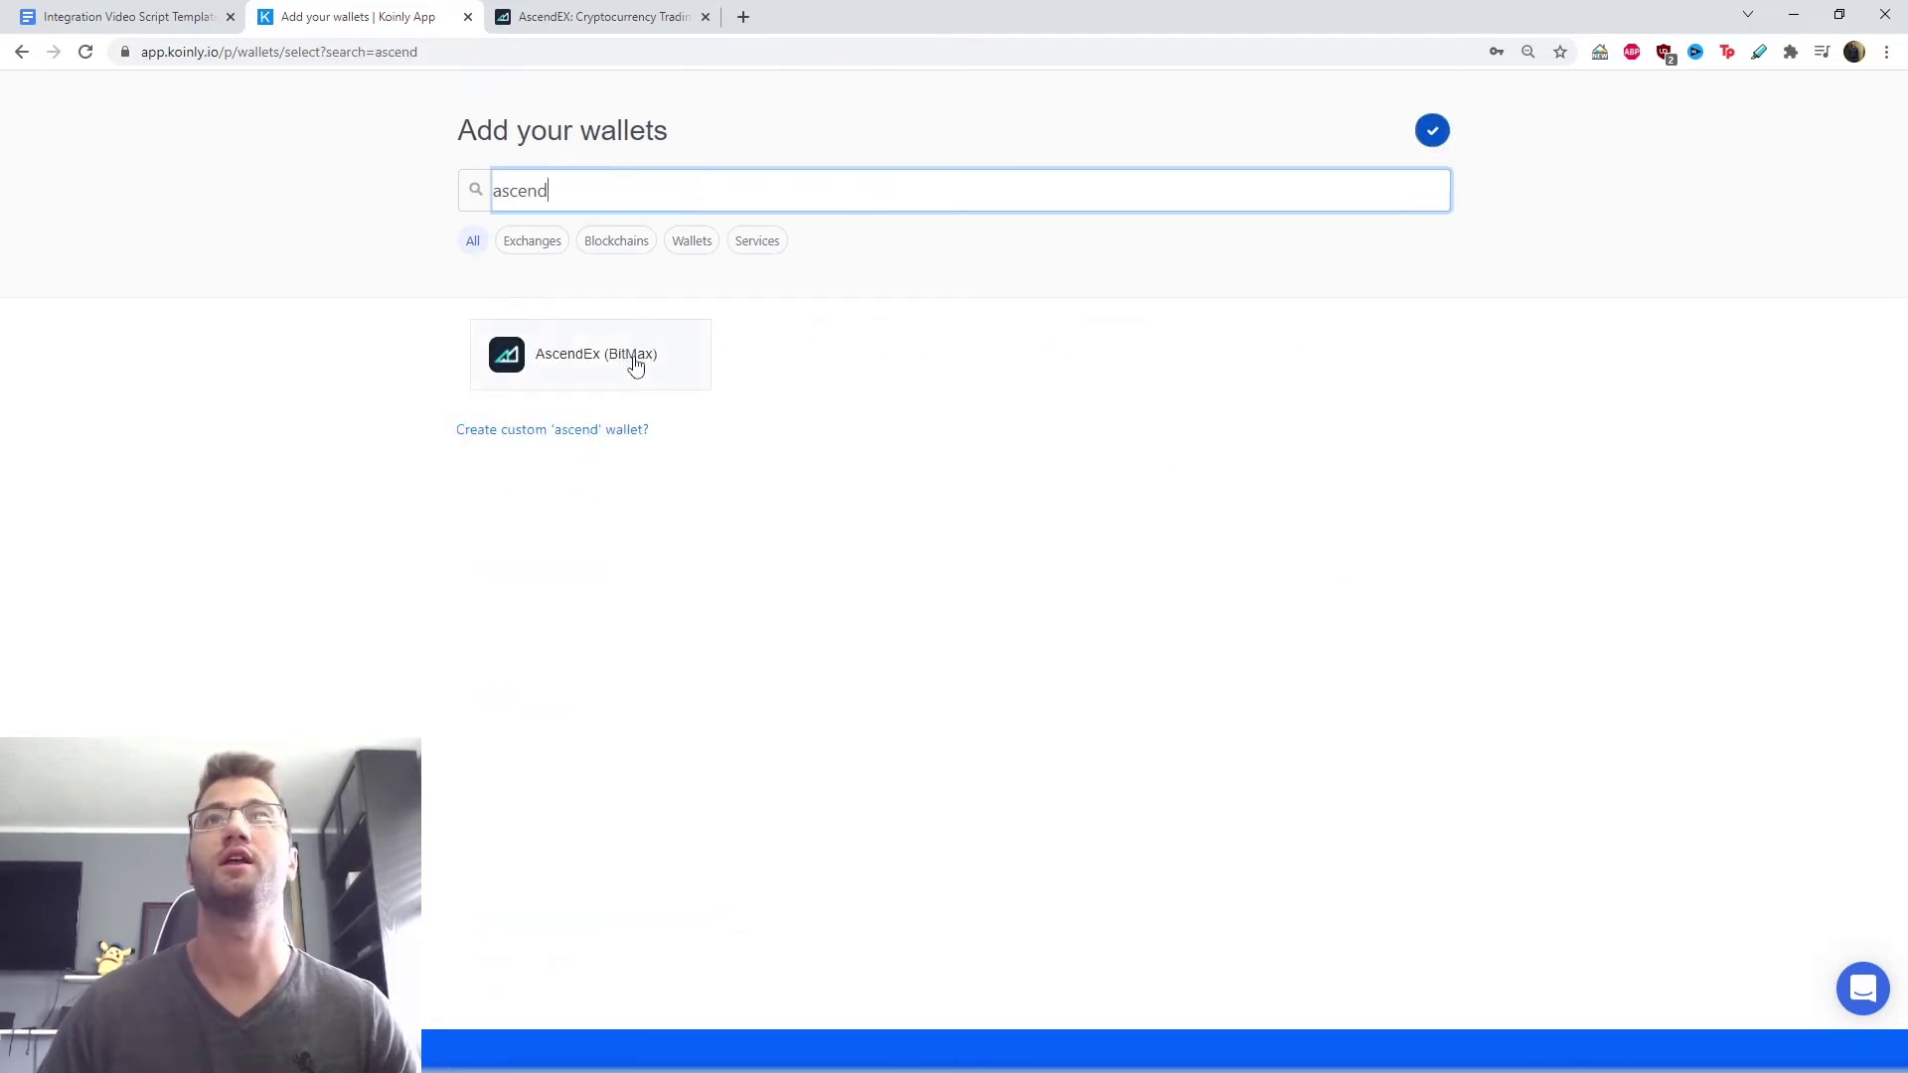
pyautogui.click(622, 371)
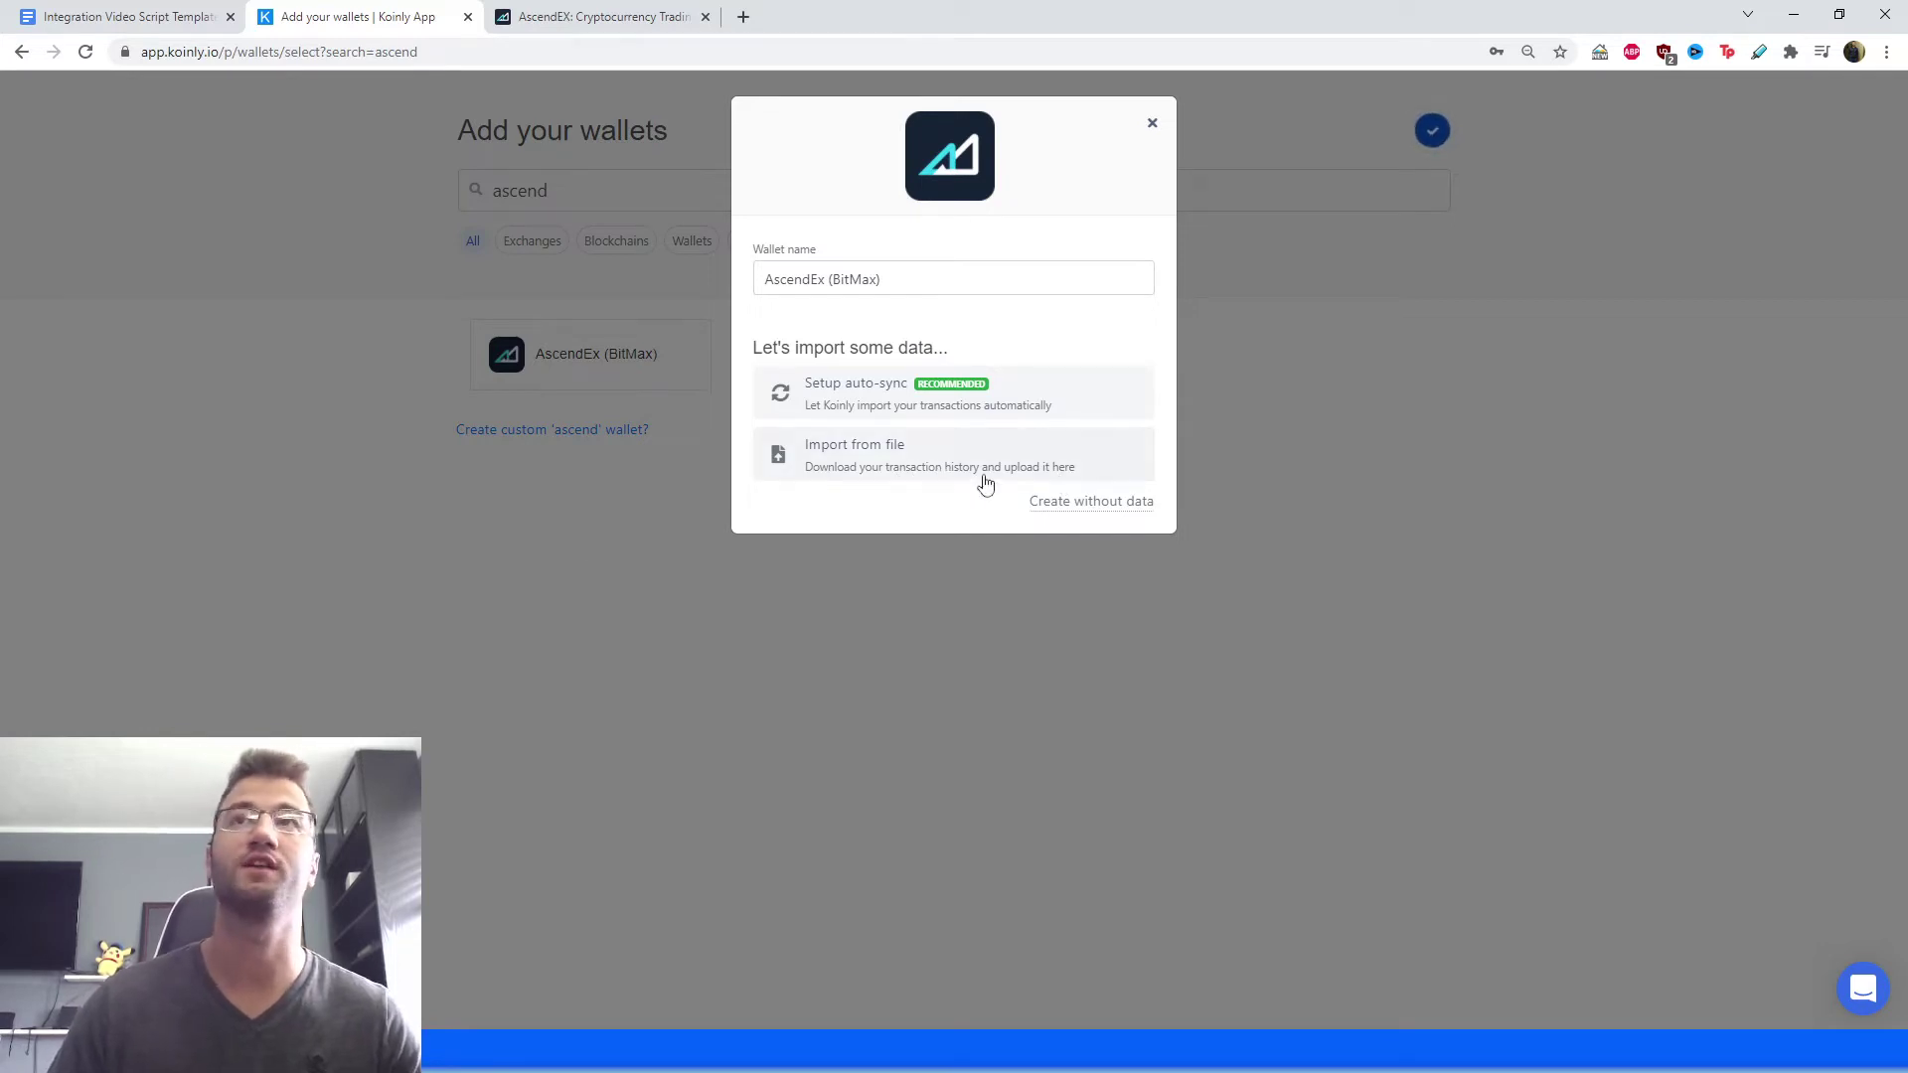
pyautogui.click(897, 411)
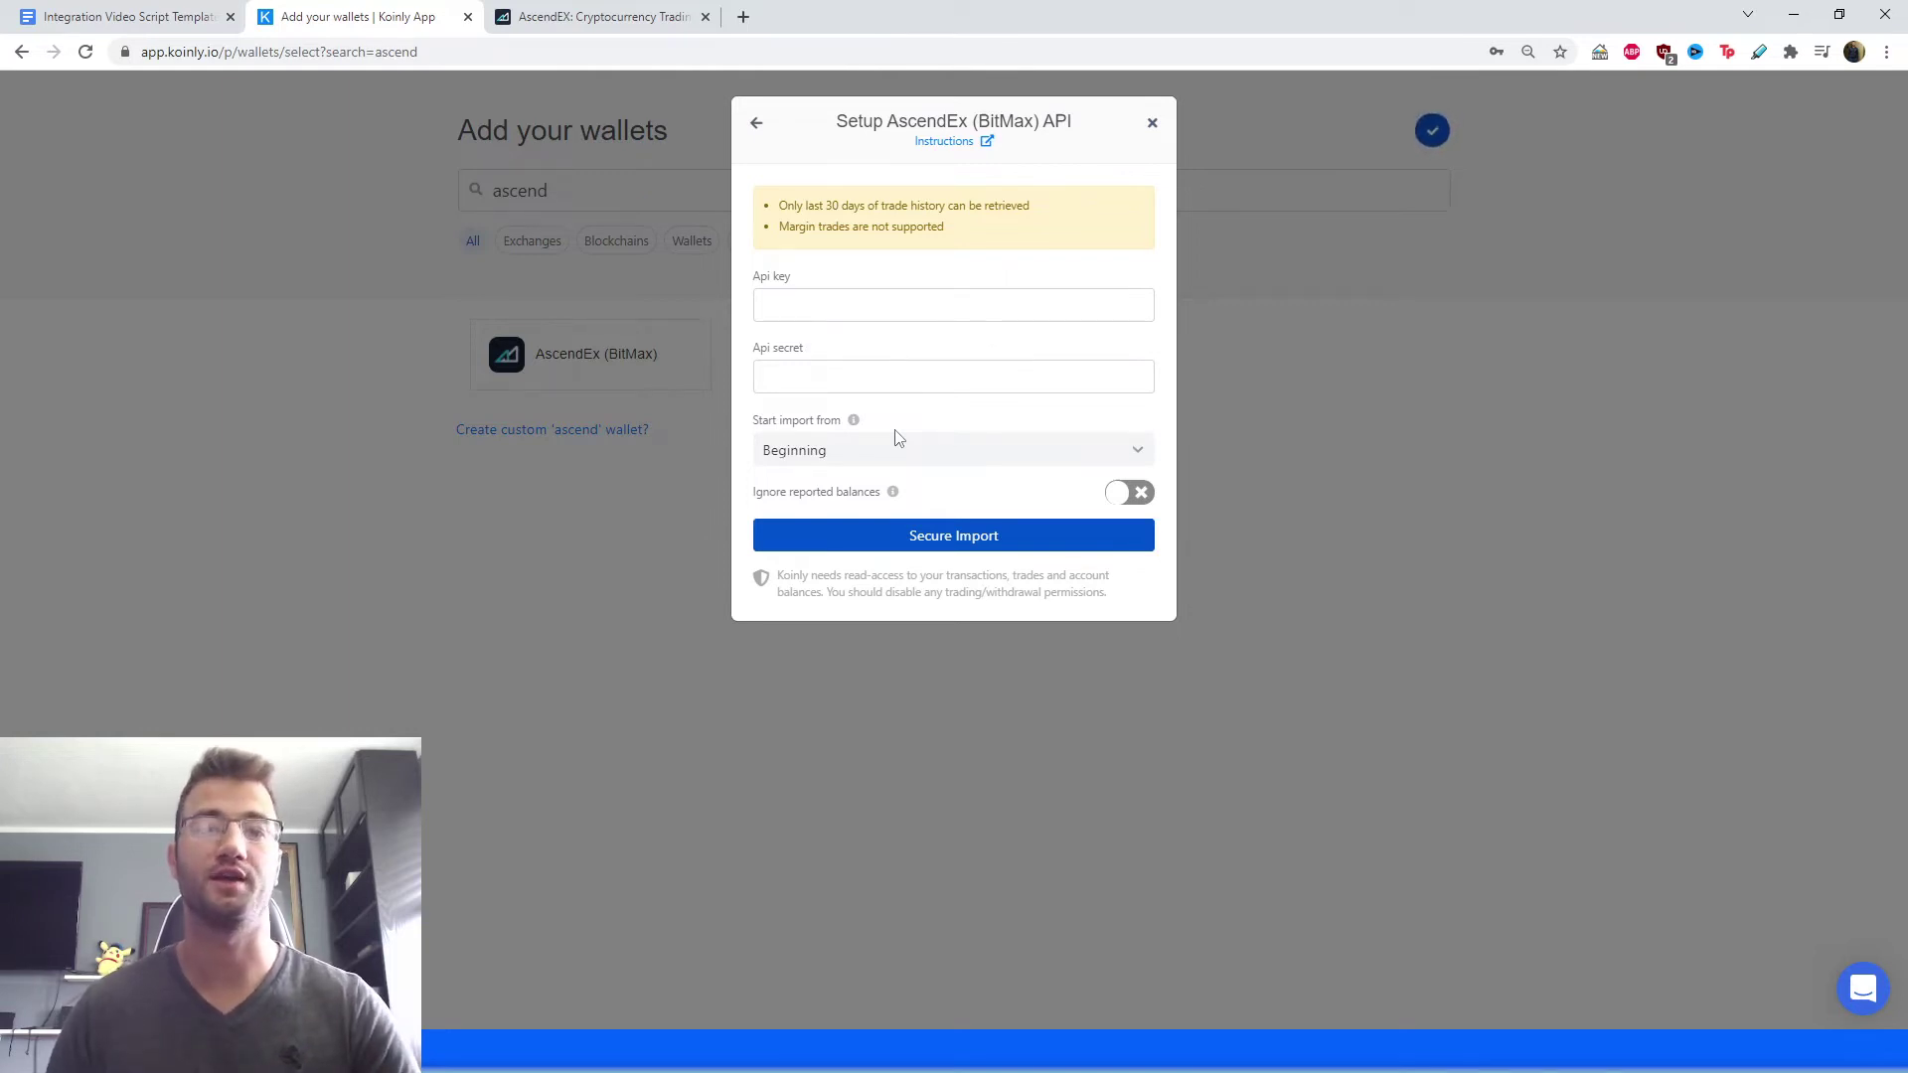
# Switch to the AscendEX browser tab with Ctrl+Tab, leaving Koinly's API form open.
pyautogui.hotkey('ctrl', 'Tab')
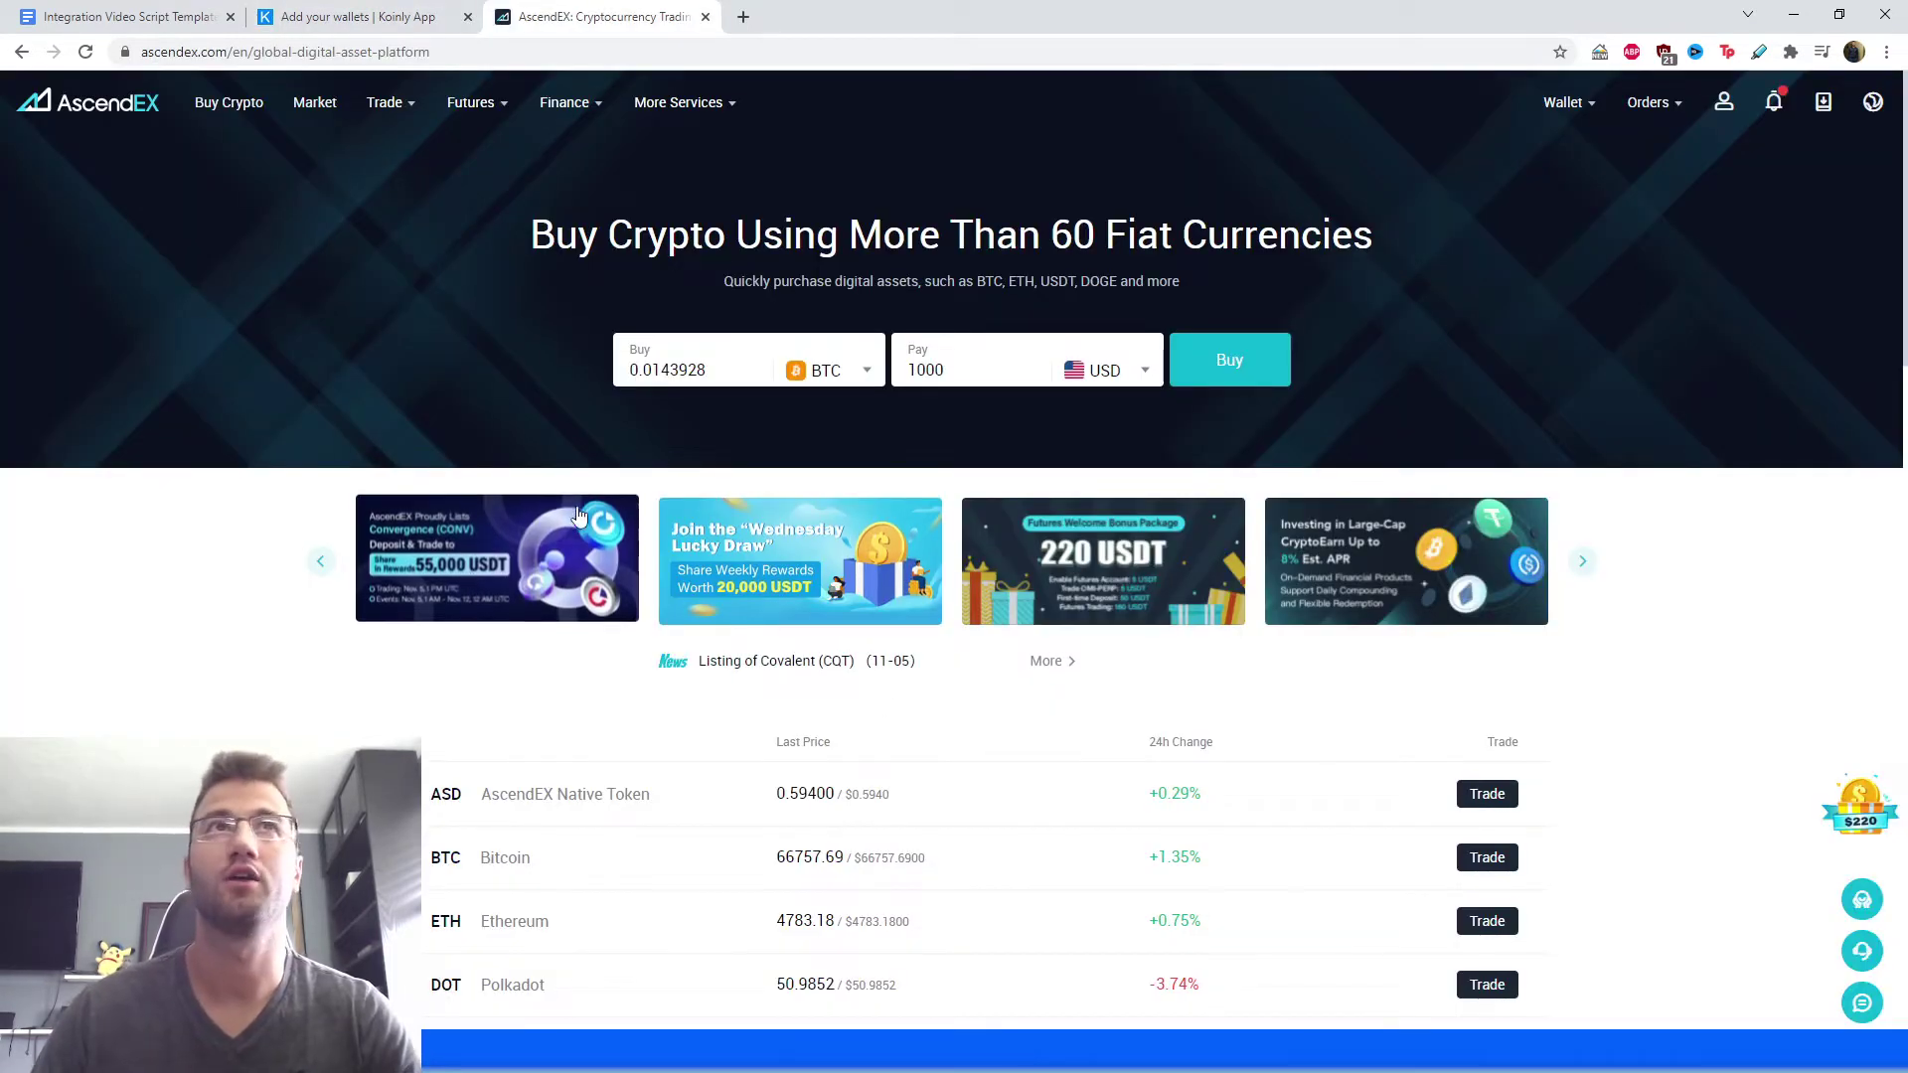
# Delete the old koinly key in AscendEX's API Setting, then open the New API Key form.
pyautogui.moveTo(1773, 102)
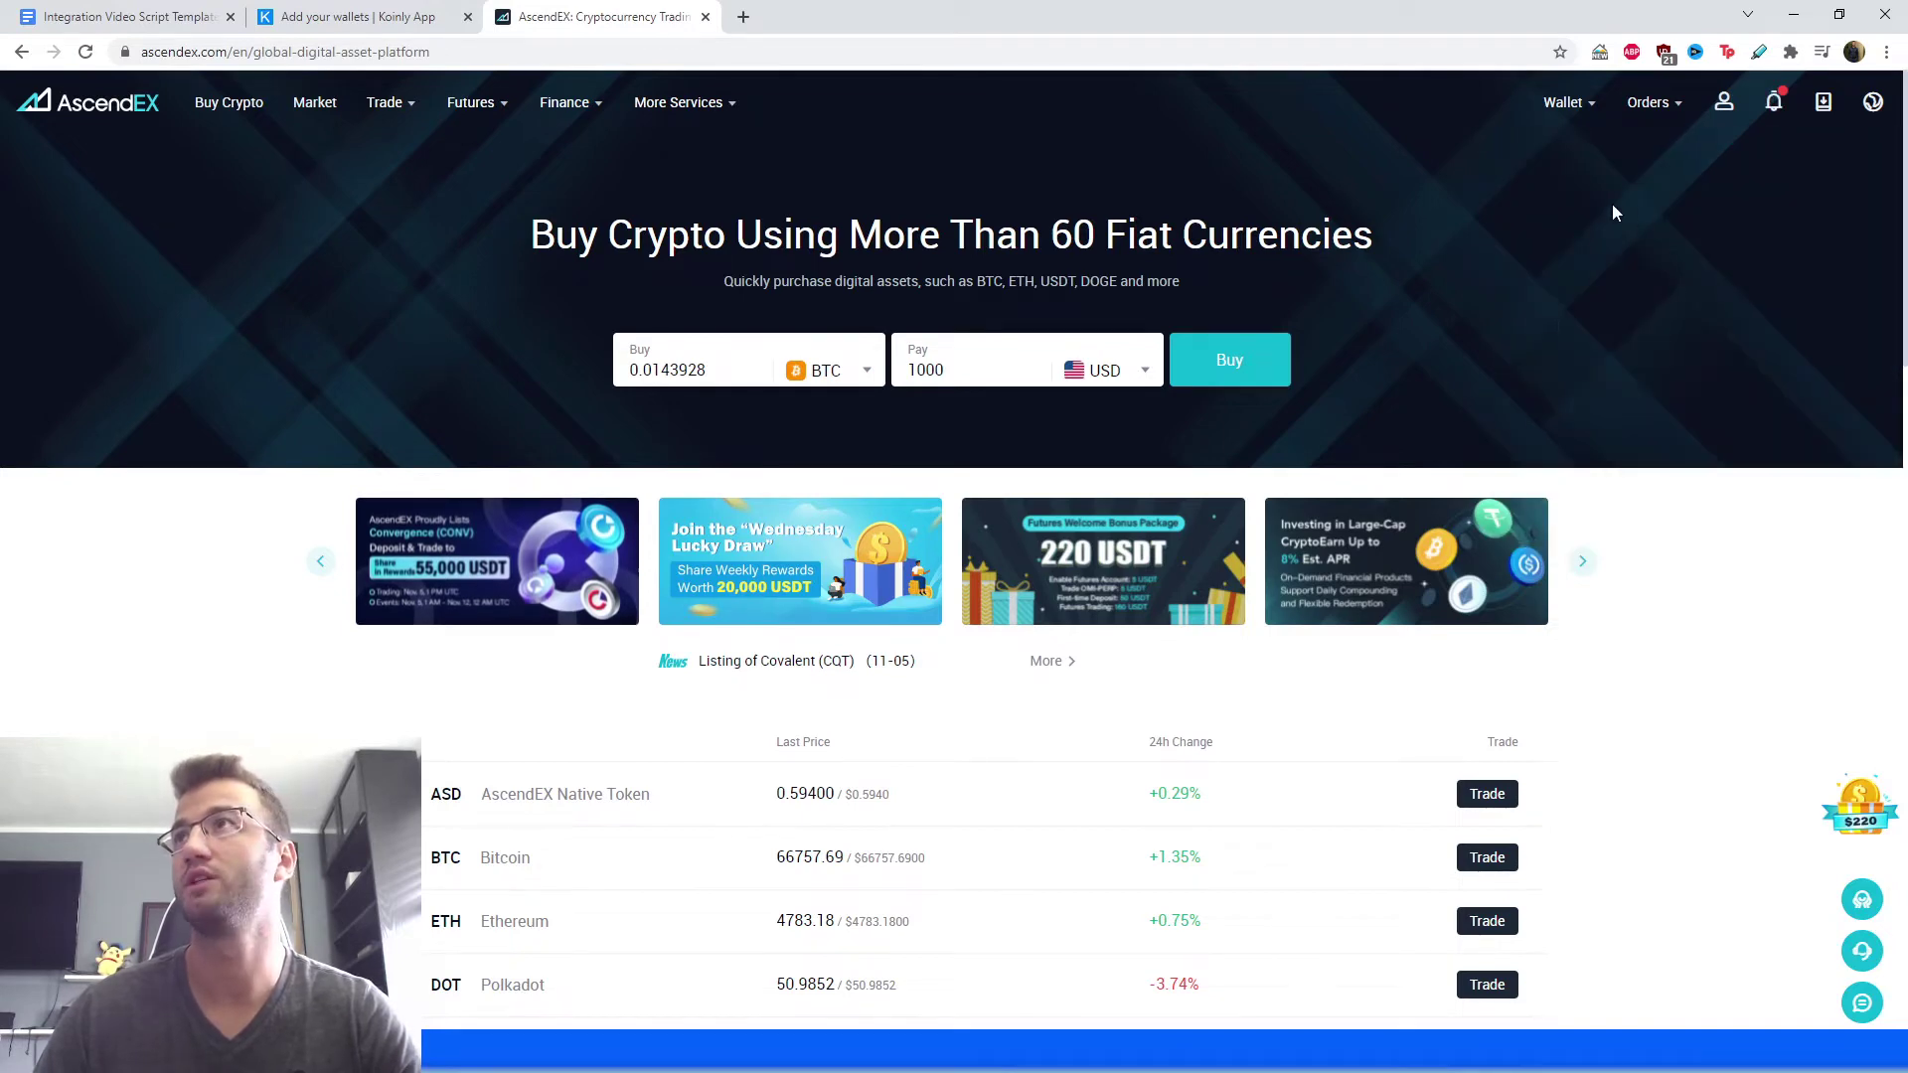
pyautogui.moveTo(1634, 117)
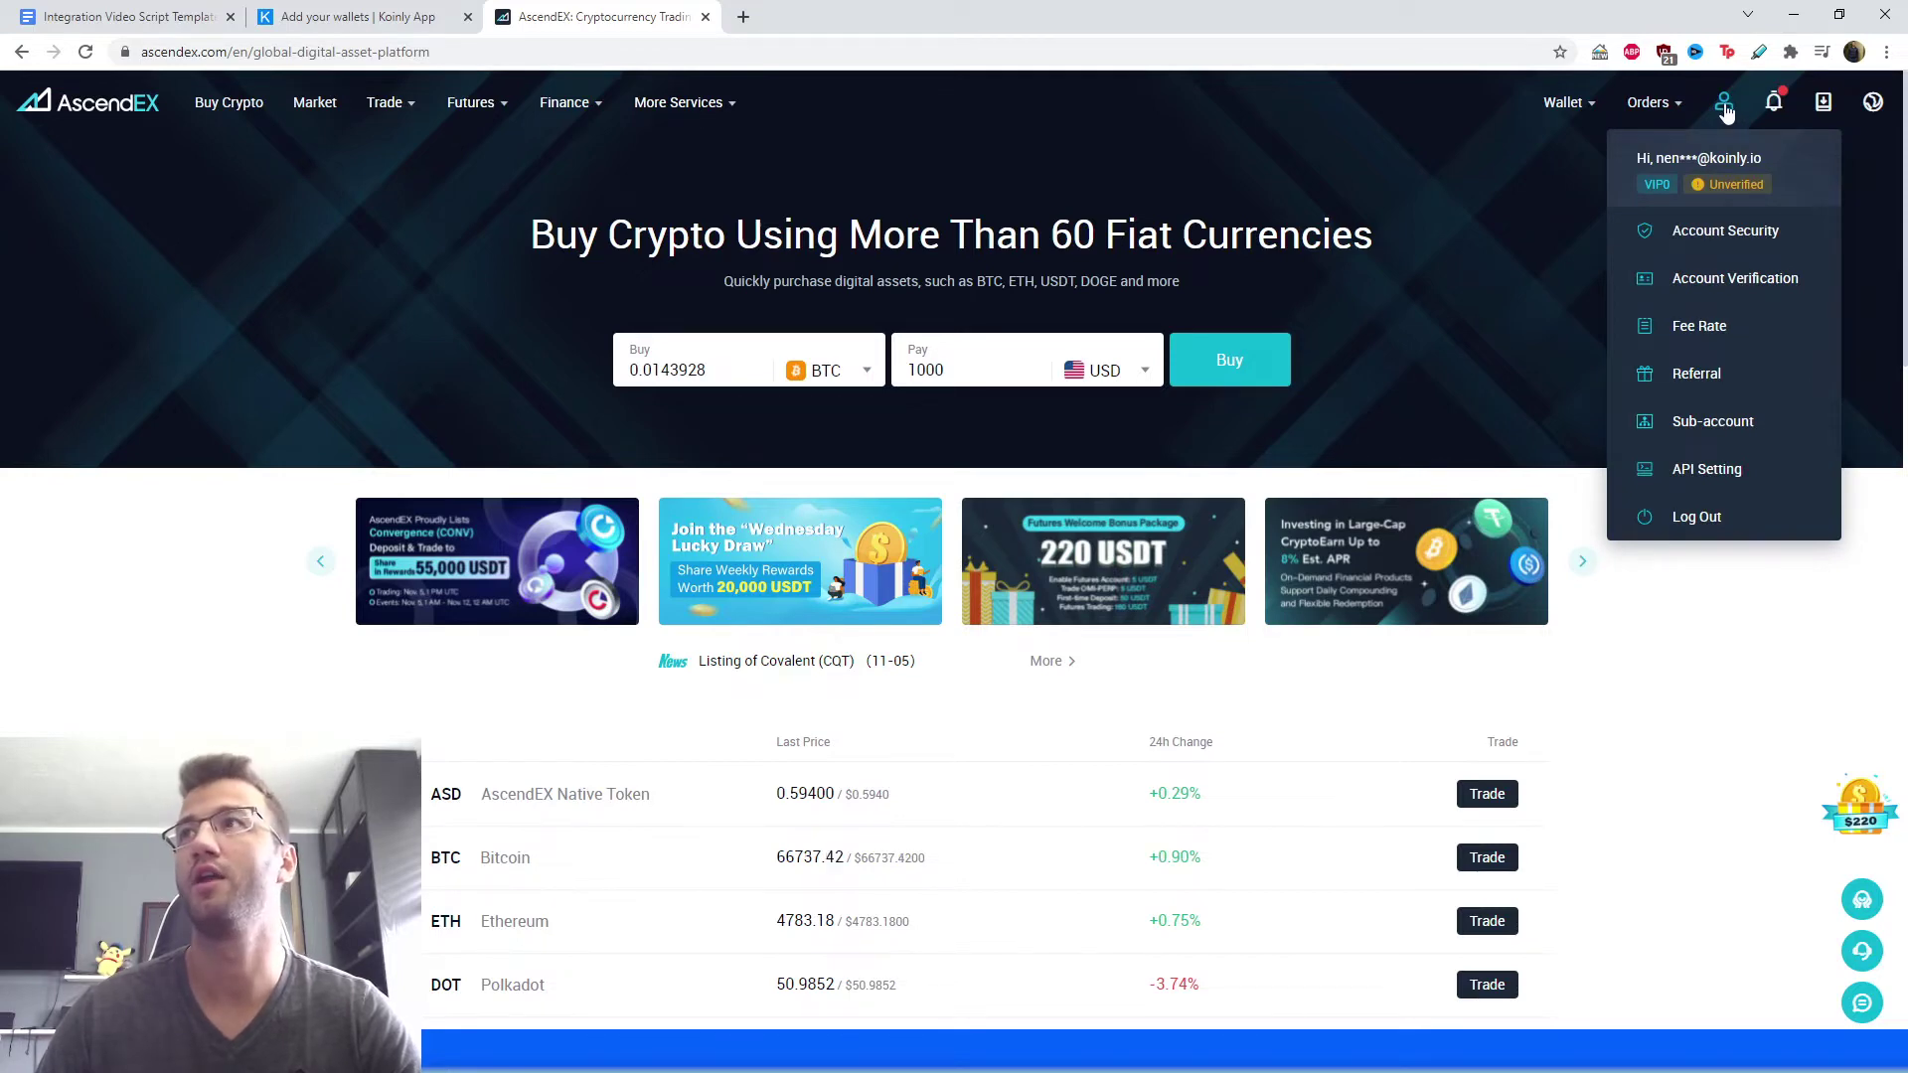
pyautogui.click(1709, 470)
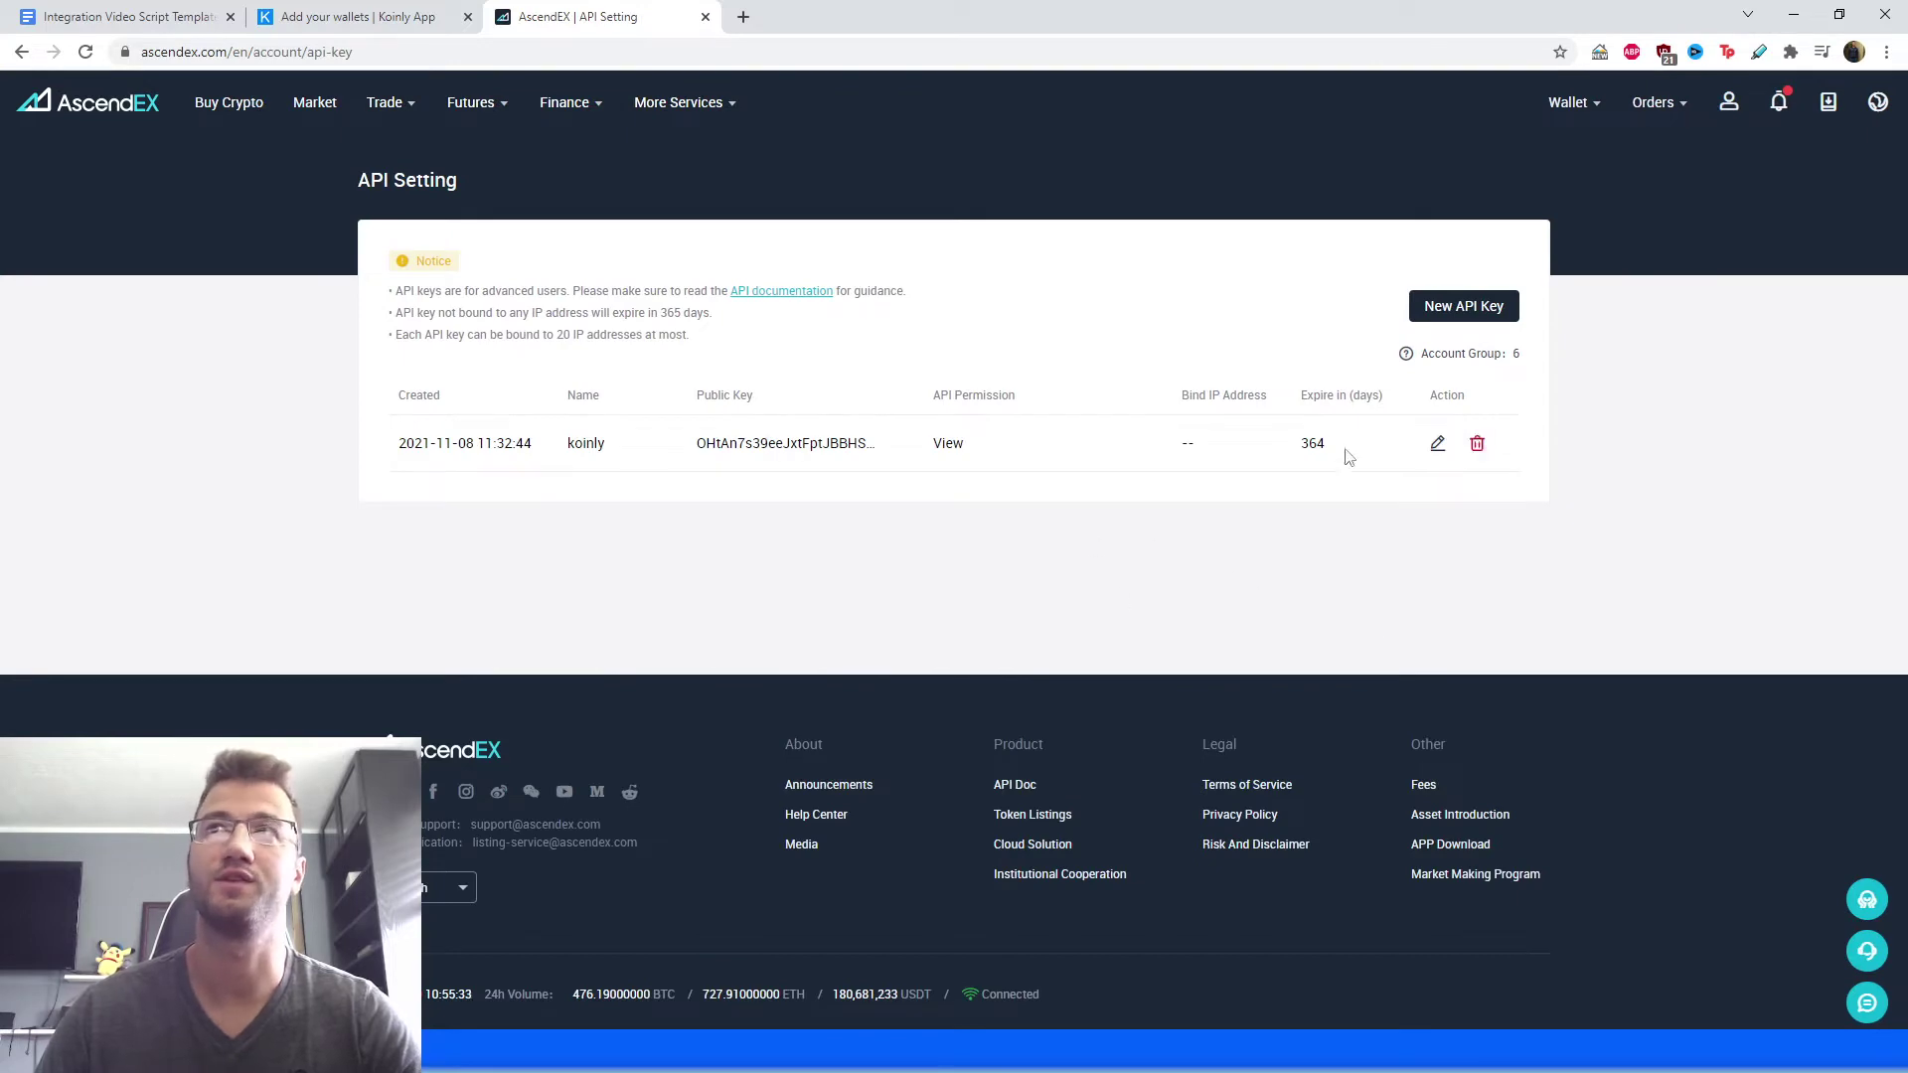
pyautogui.click(1481, 444)
pyautogui.click(1160, 652)
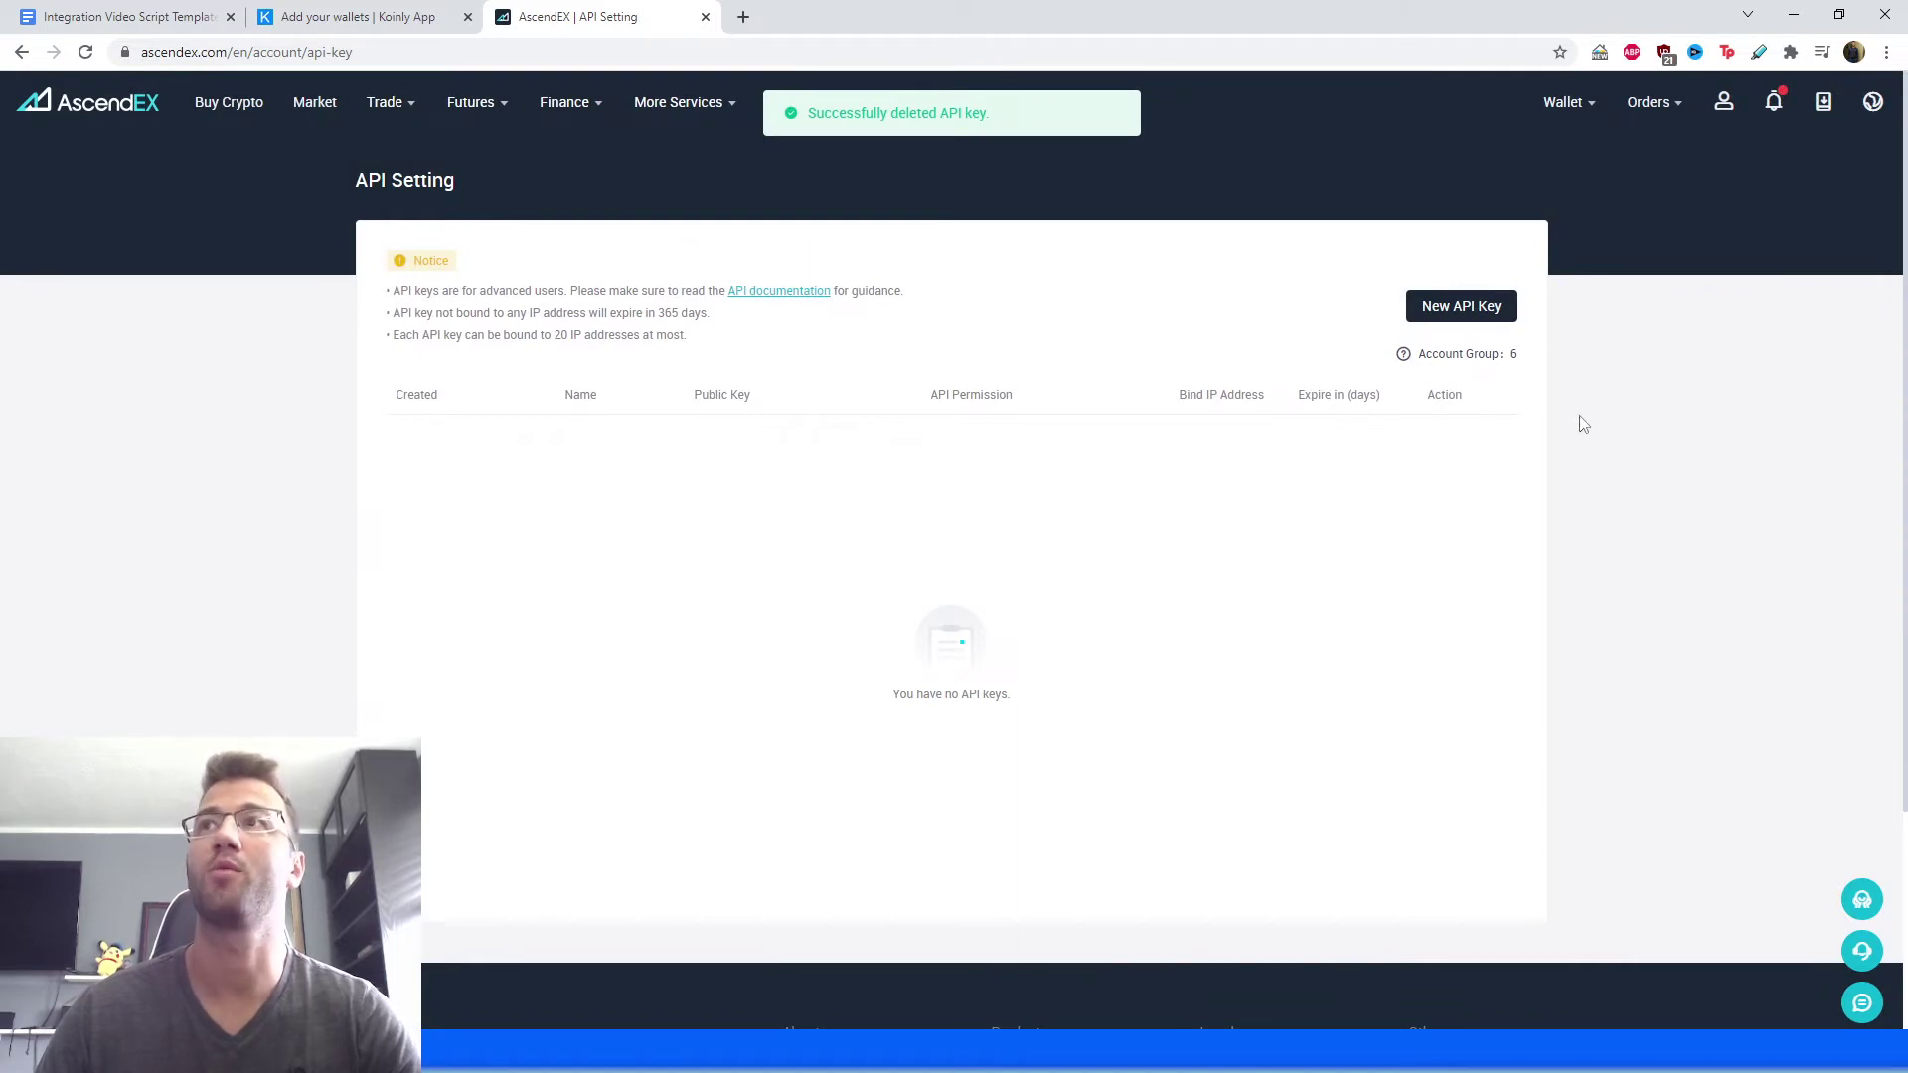
pyautogui.click(1475, 313)
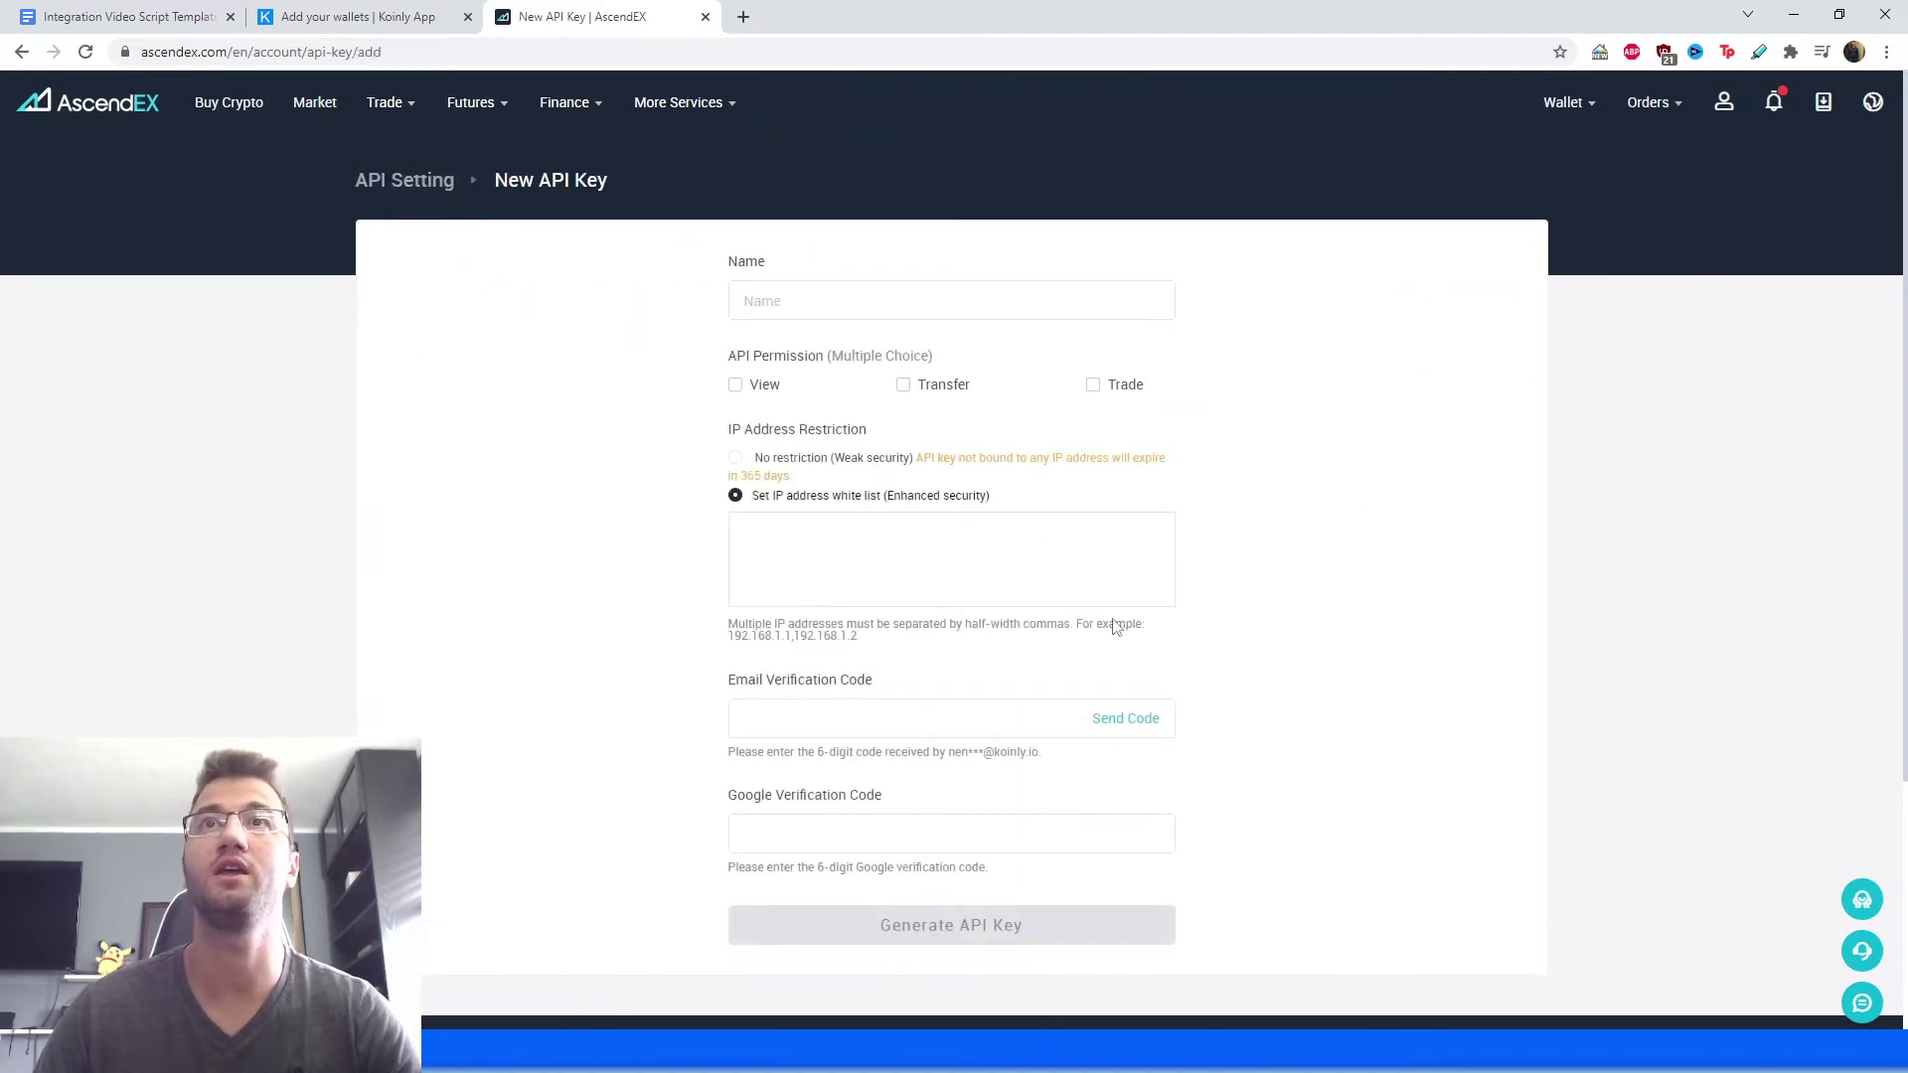
# Generate an AscendEX API key named 'koinly' with View permission and No restriction on IPs.
pyautogui.click(802, 311)
pyautogui.write('koinly')
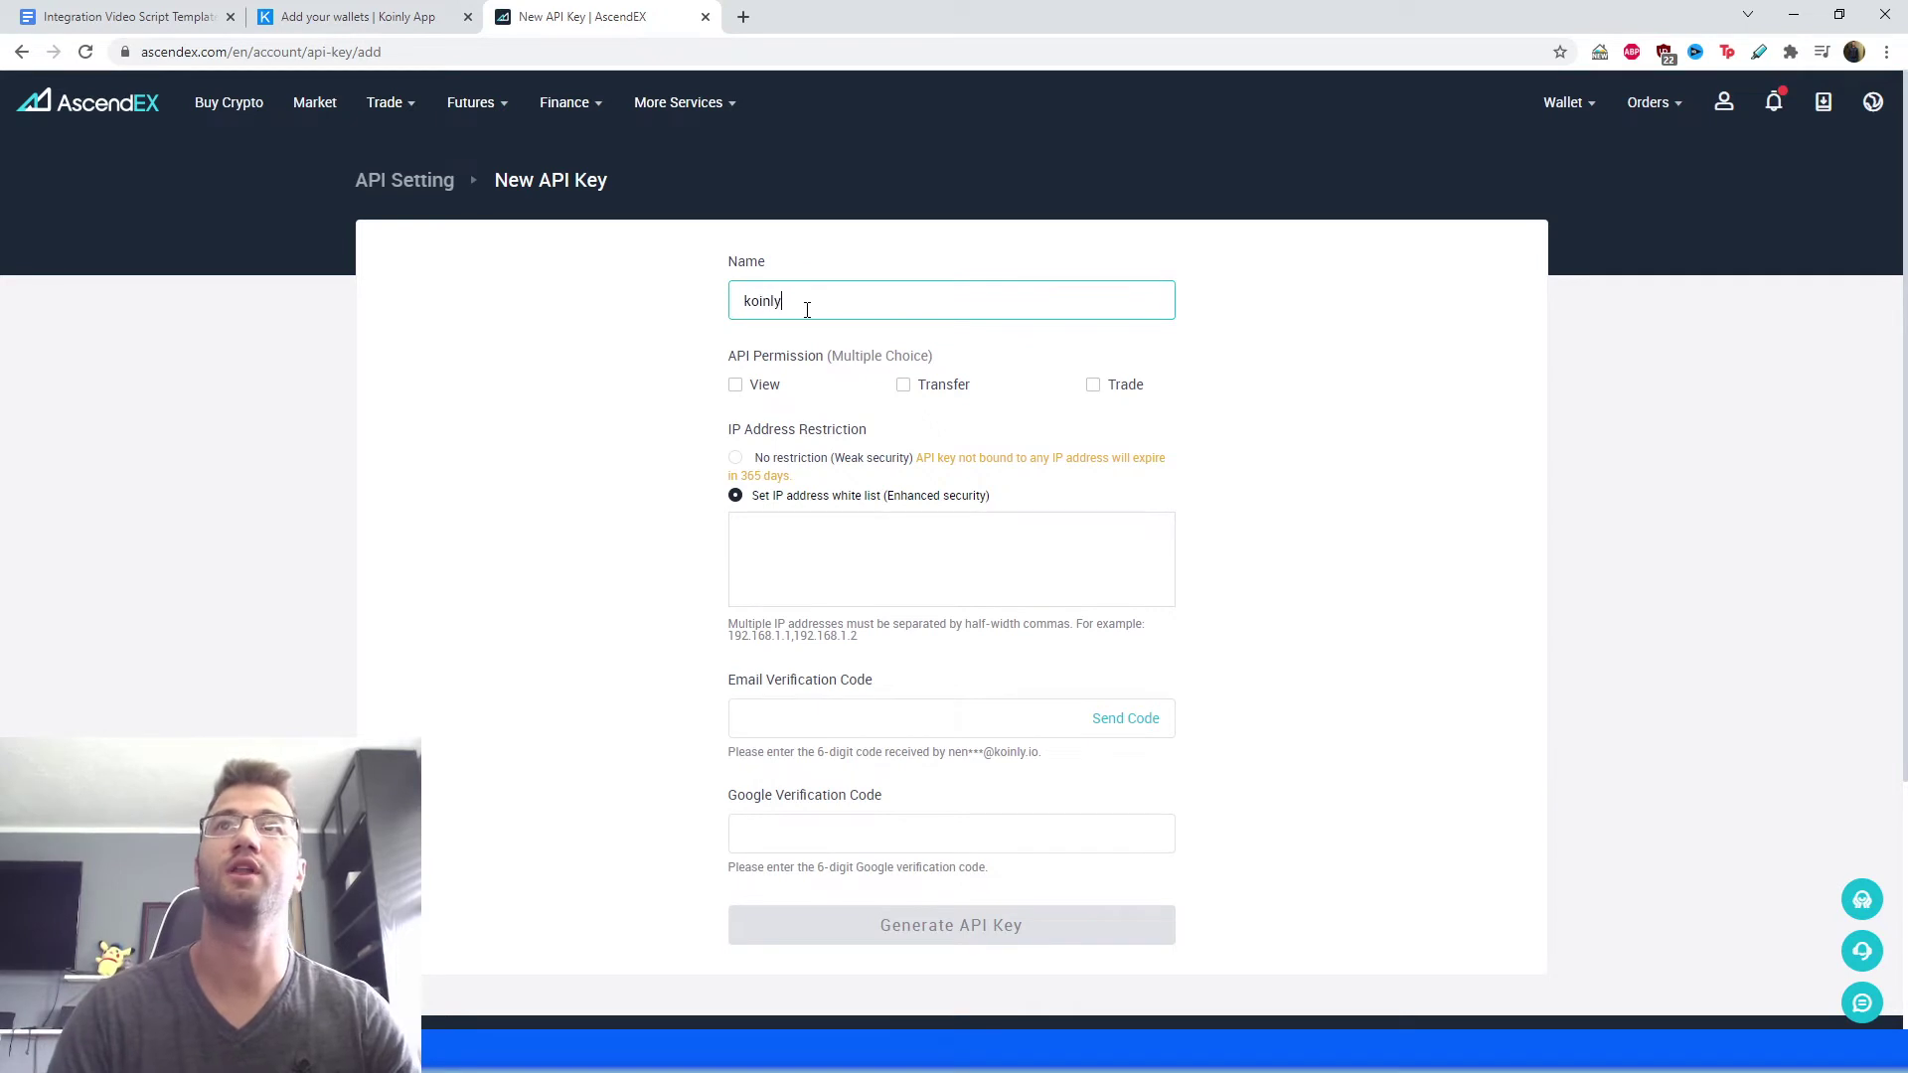
pyautogui.click(667, 374)
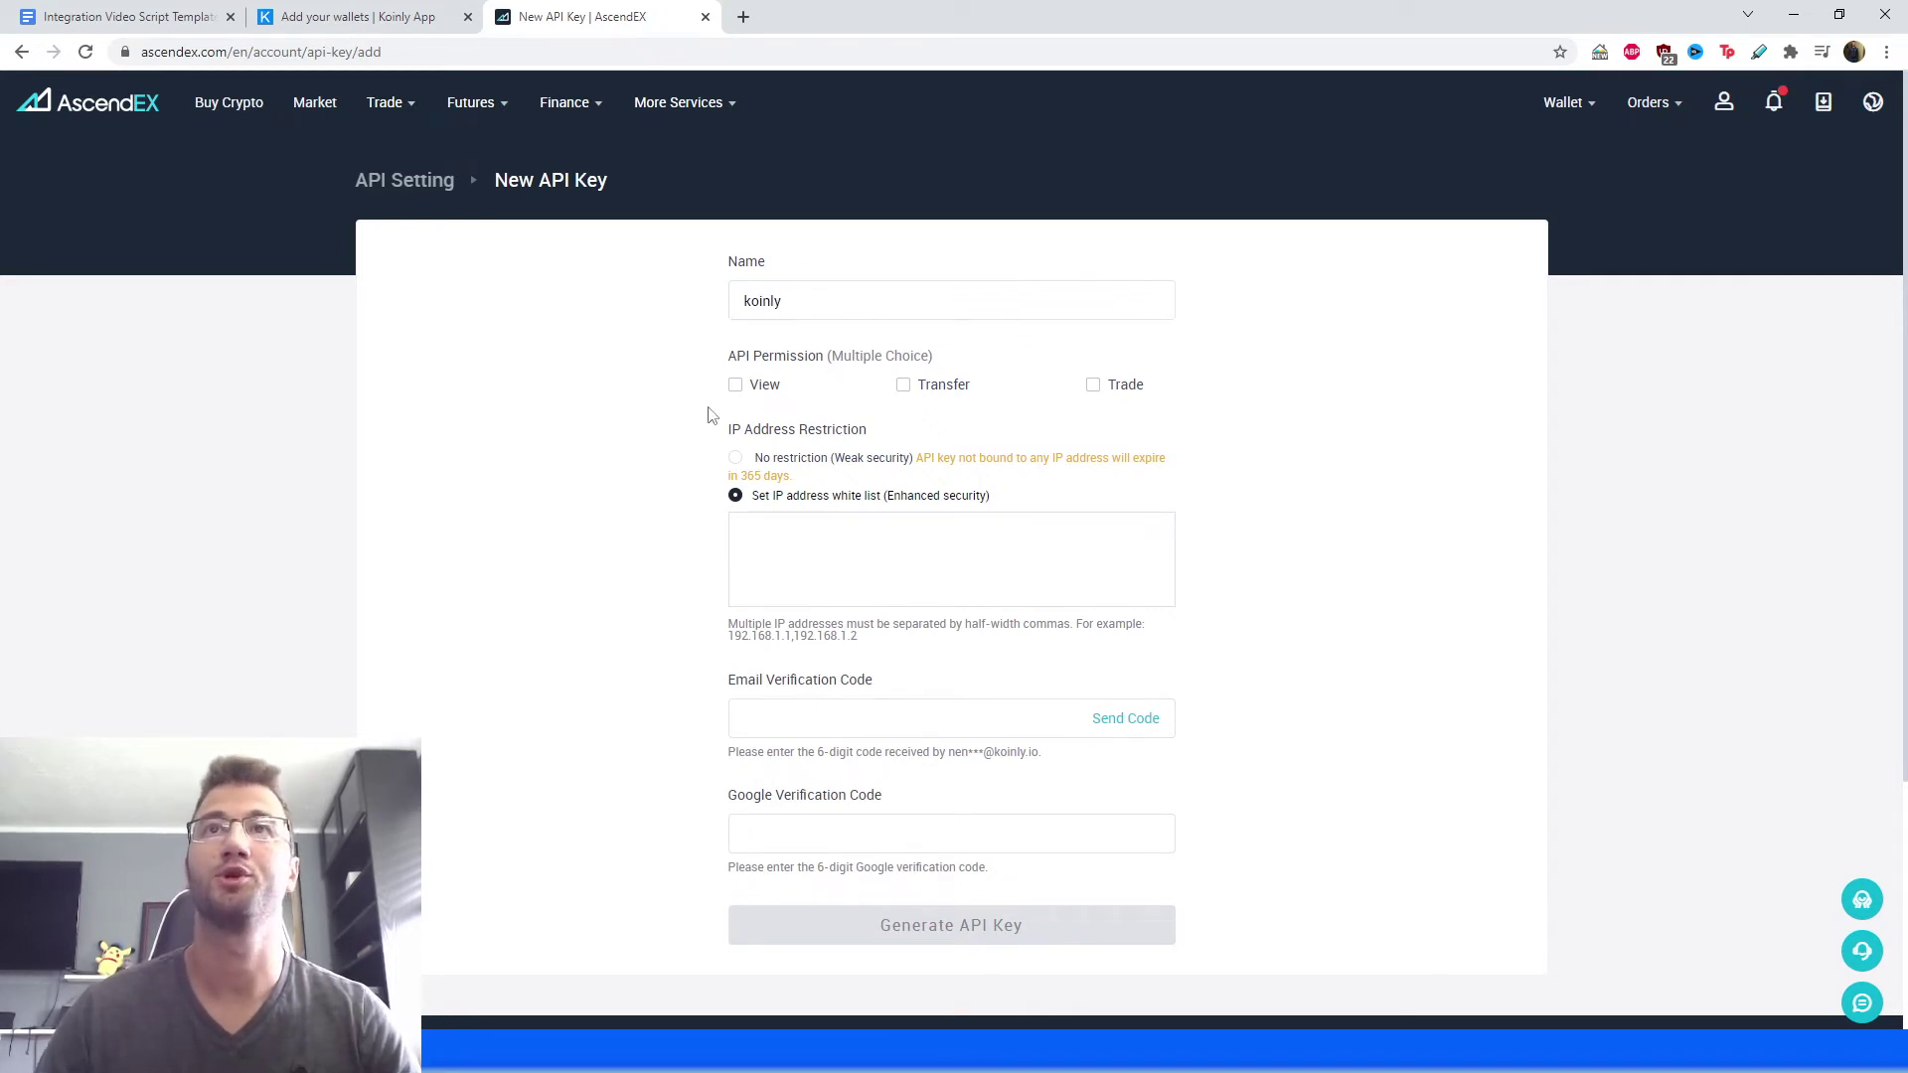
pyautogui.click(735, 385)
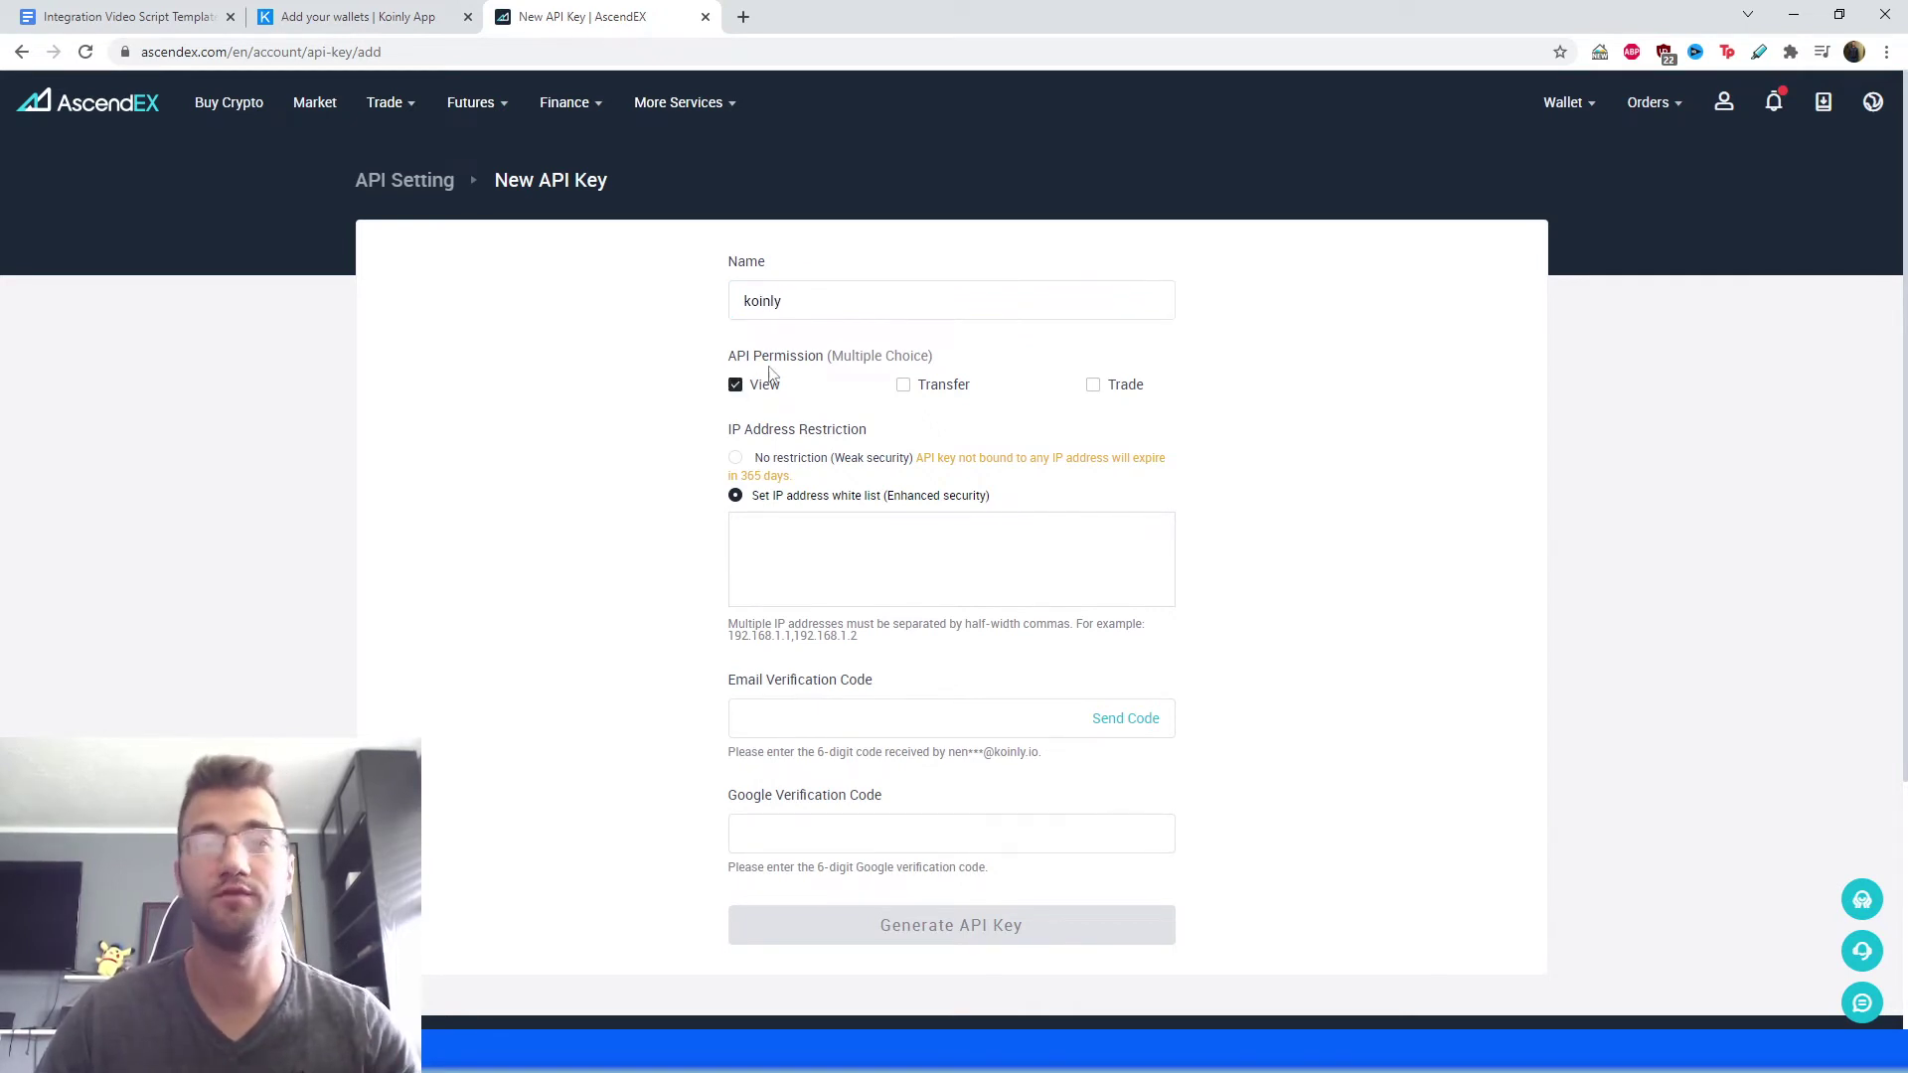
pyautogui.click(780, 465)
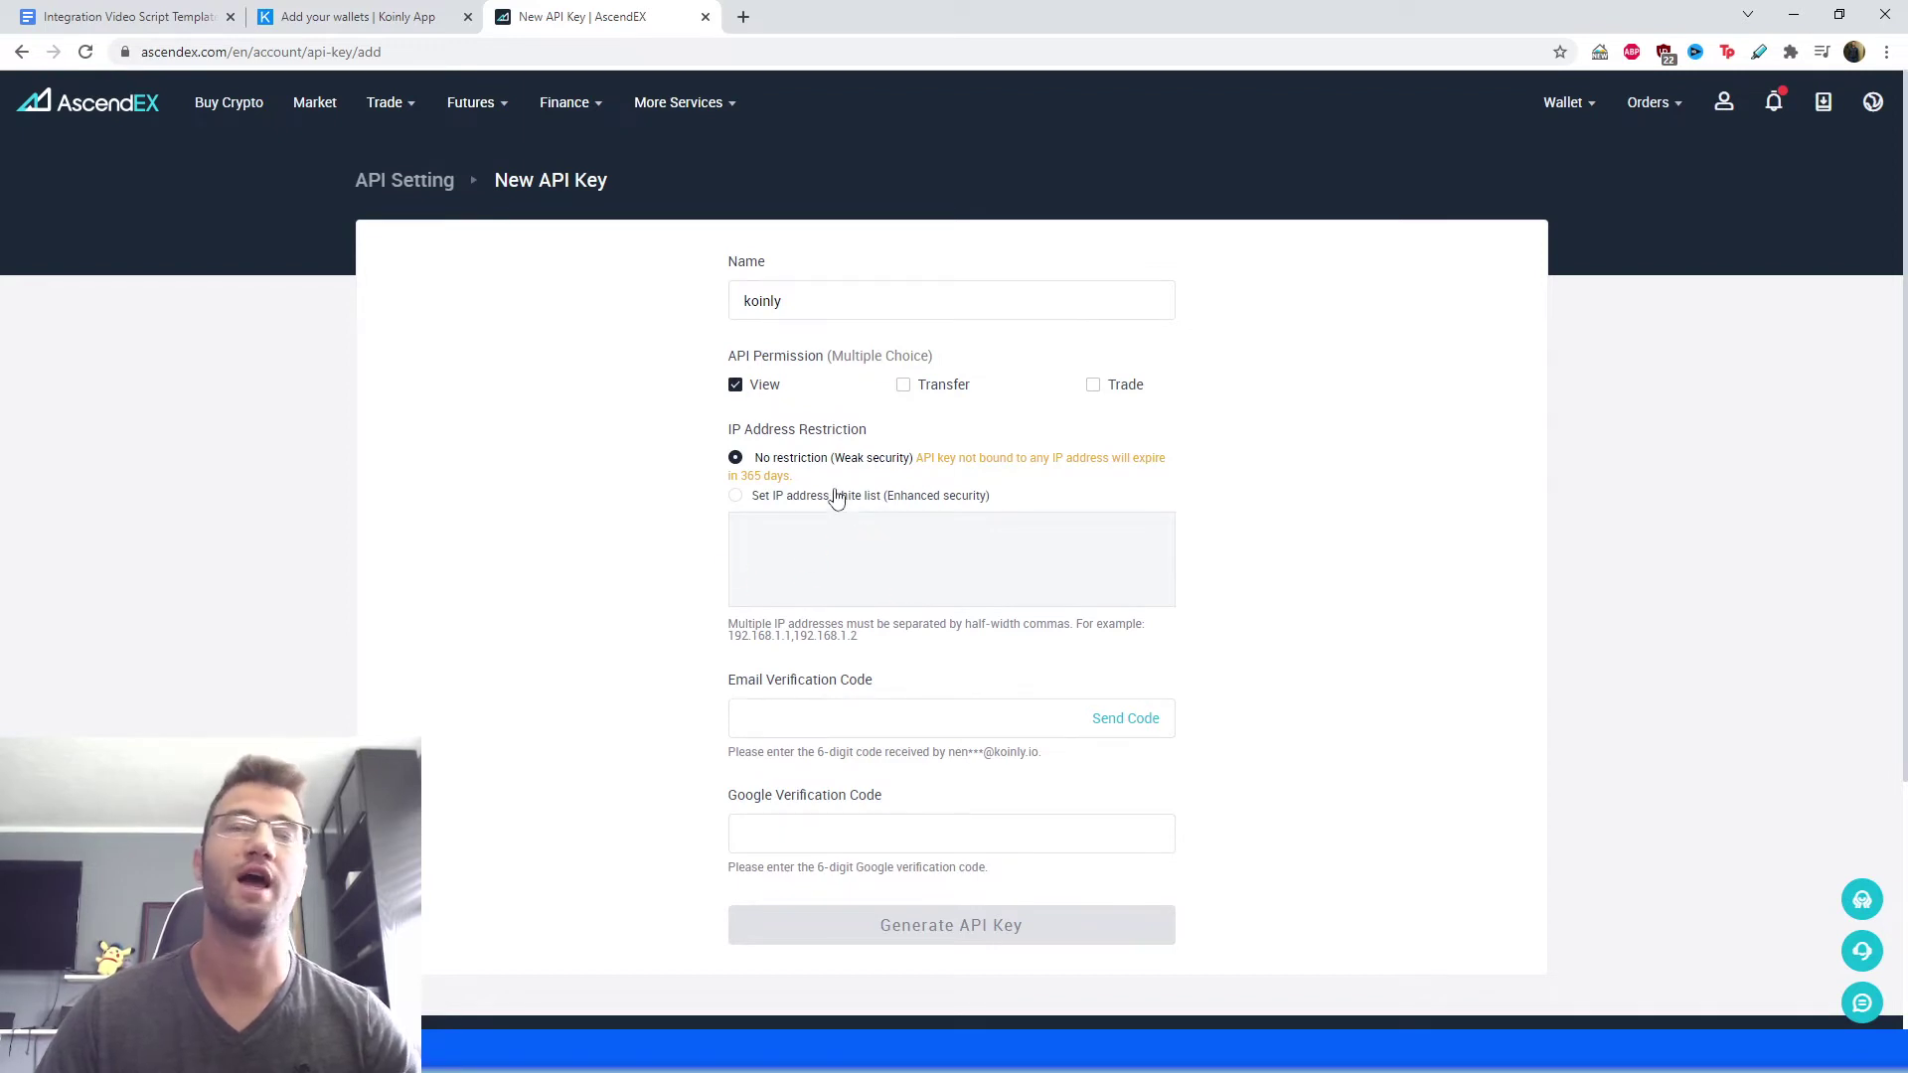
pyautogui.scroll(-1, 993, 551)
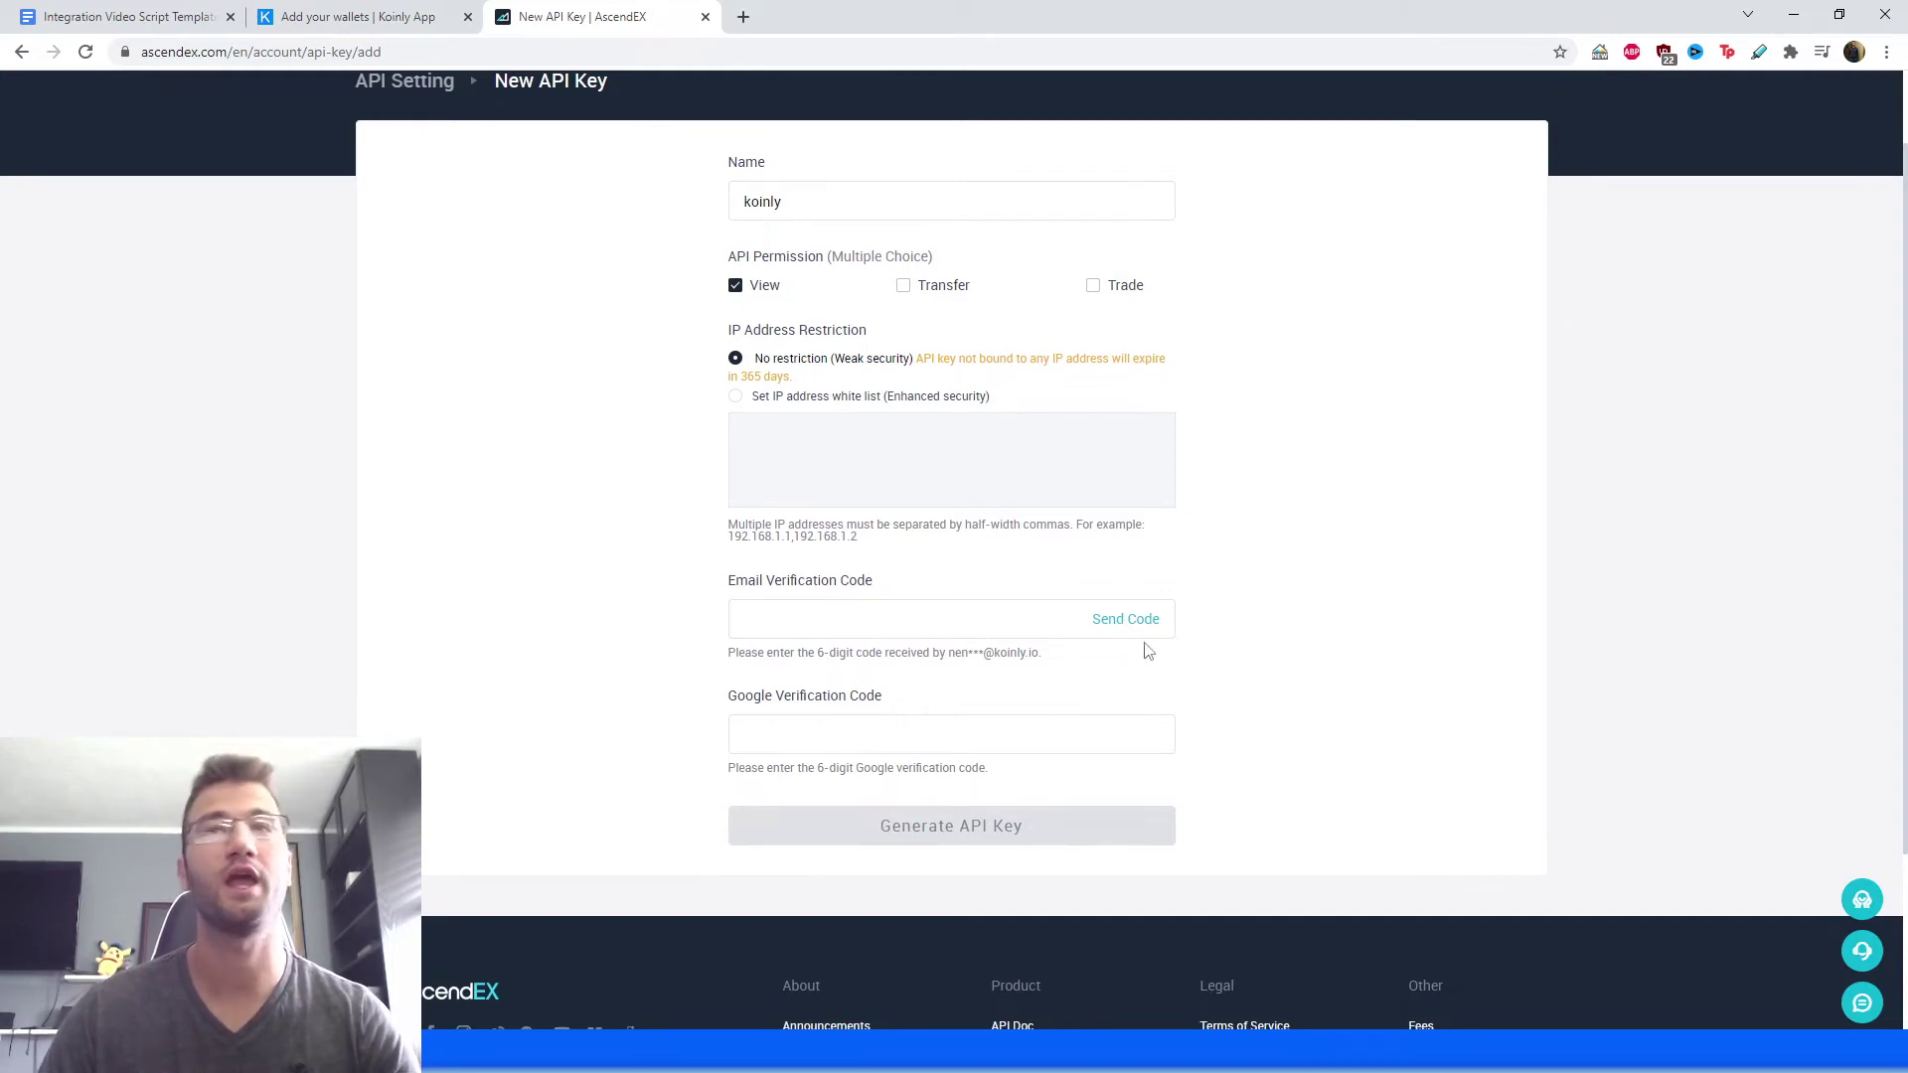
pyautogui.click(951, 829)
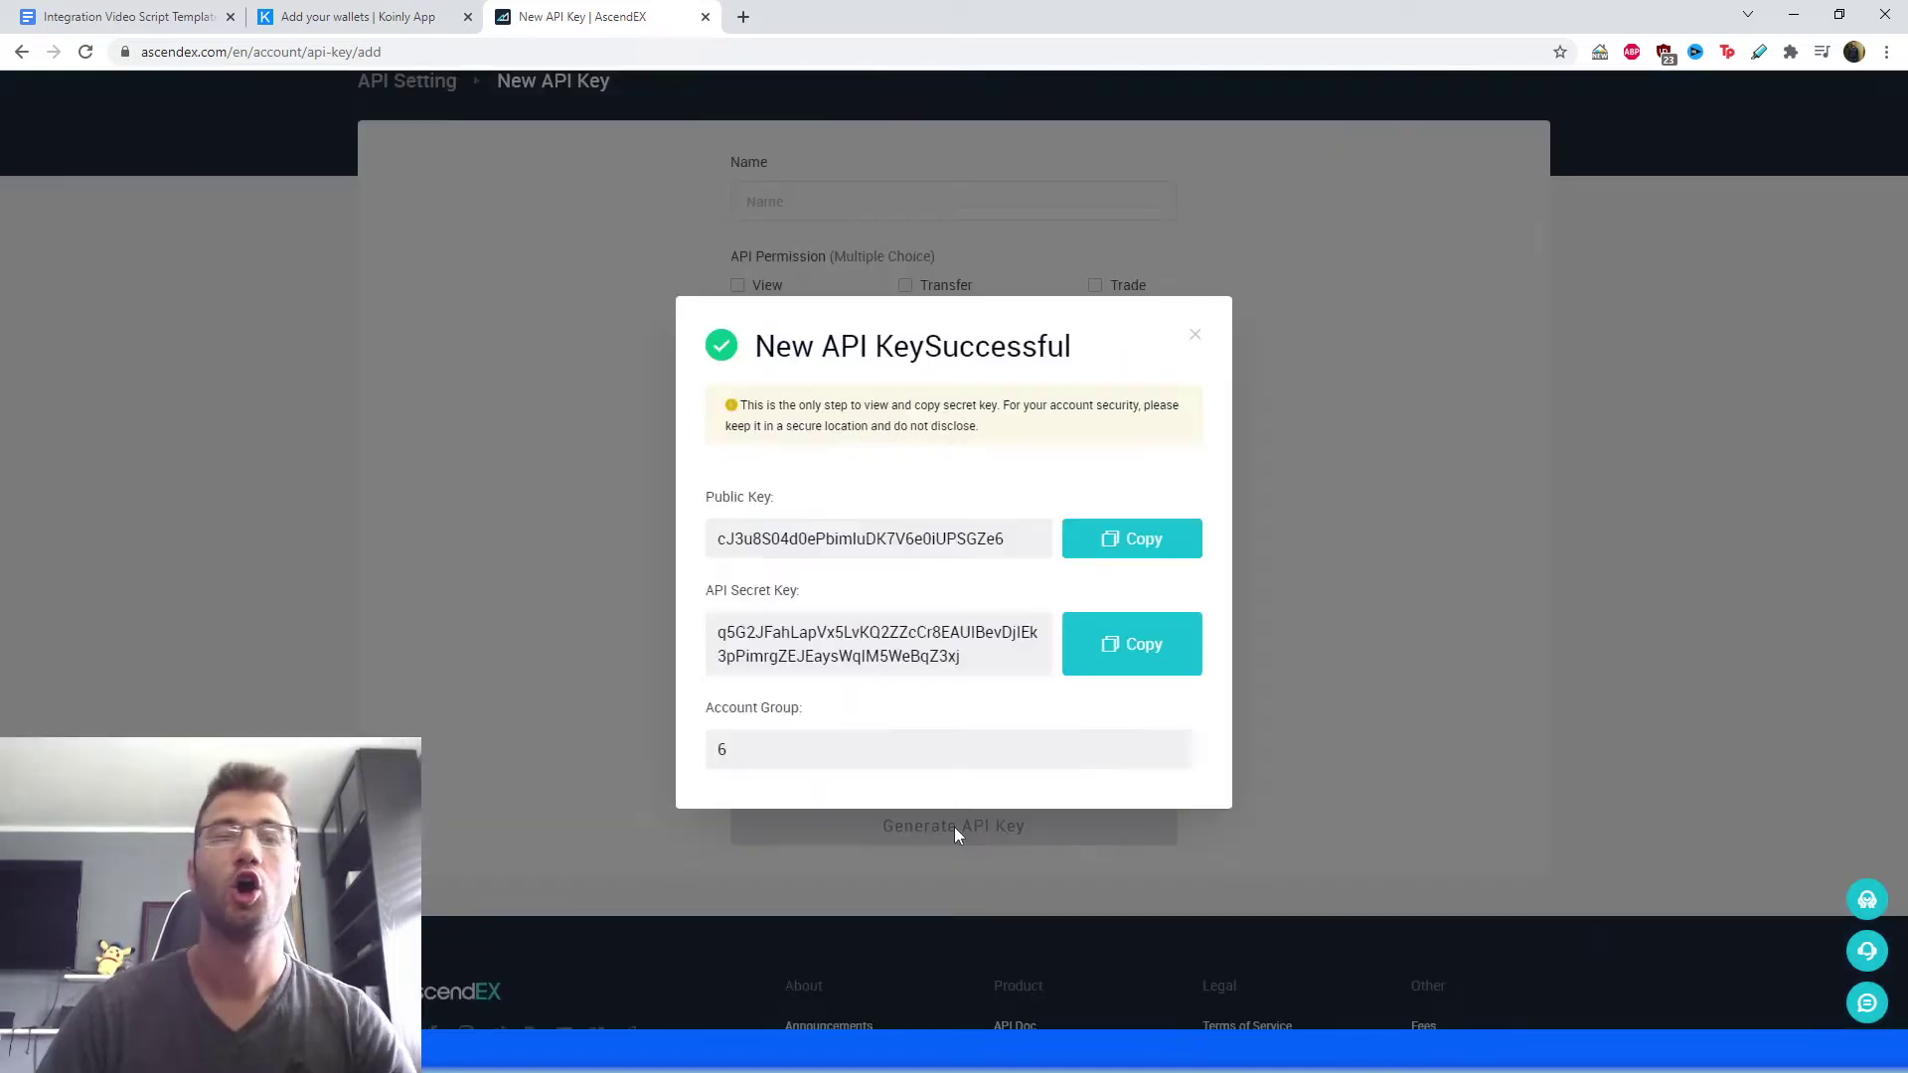
# Copy the new public key from AscendEX into Koinly's Api key field.
pyautogui.click(1101, 542)
pyautogui.click(358, 16)
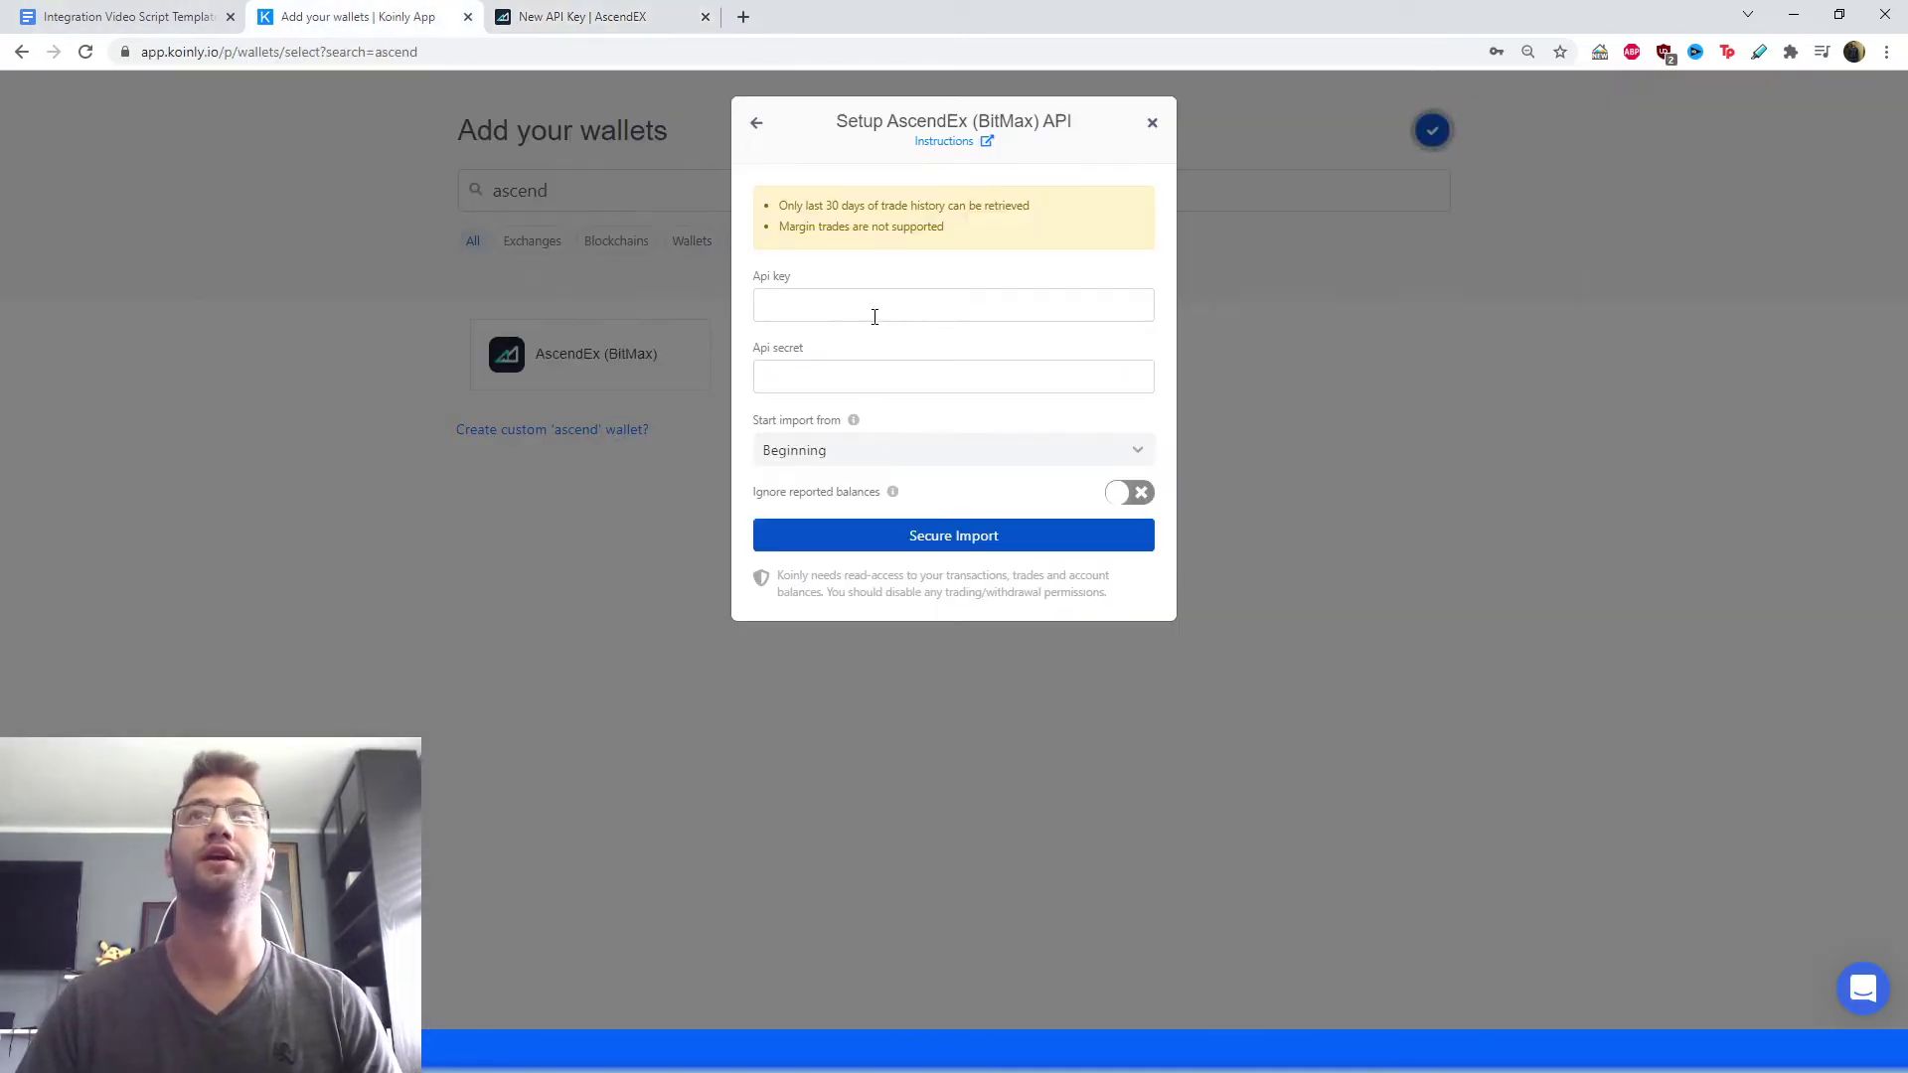
pyautogui.click(874, 311)
pyautogui.hotkey('ctrl', 'v')
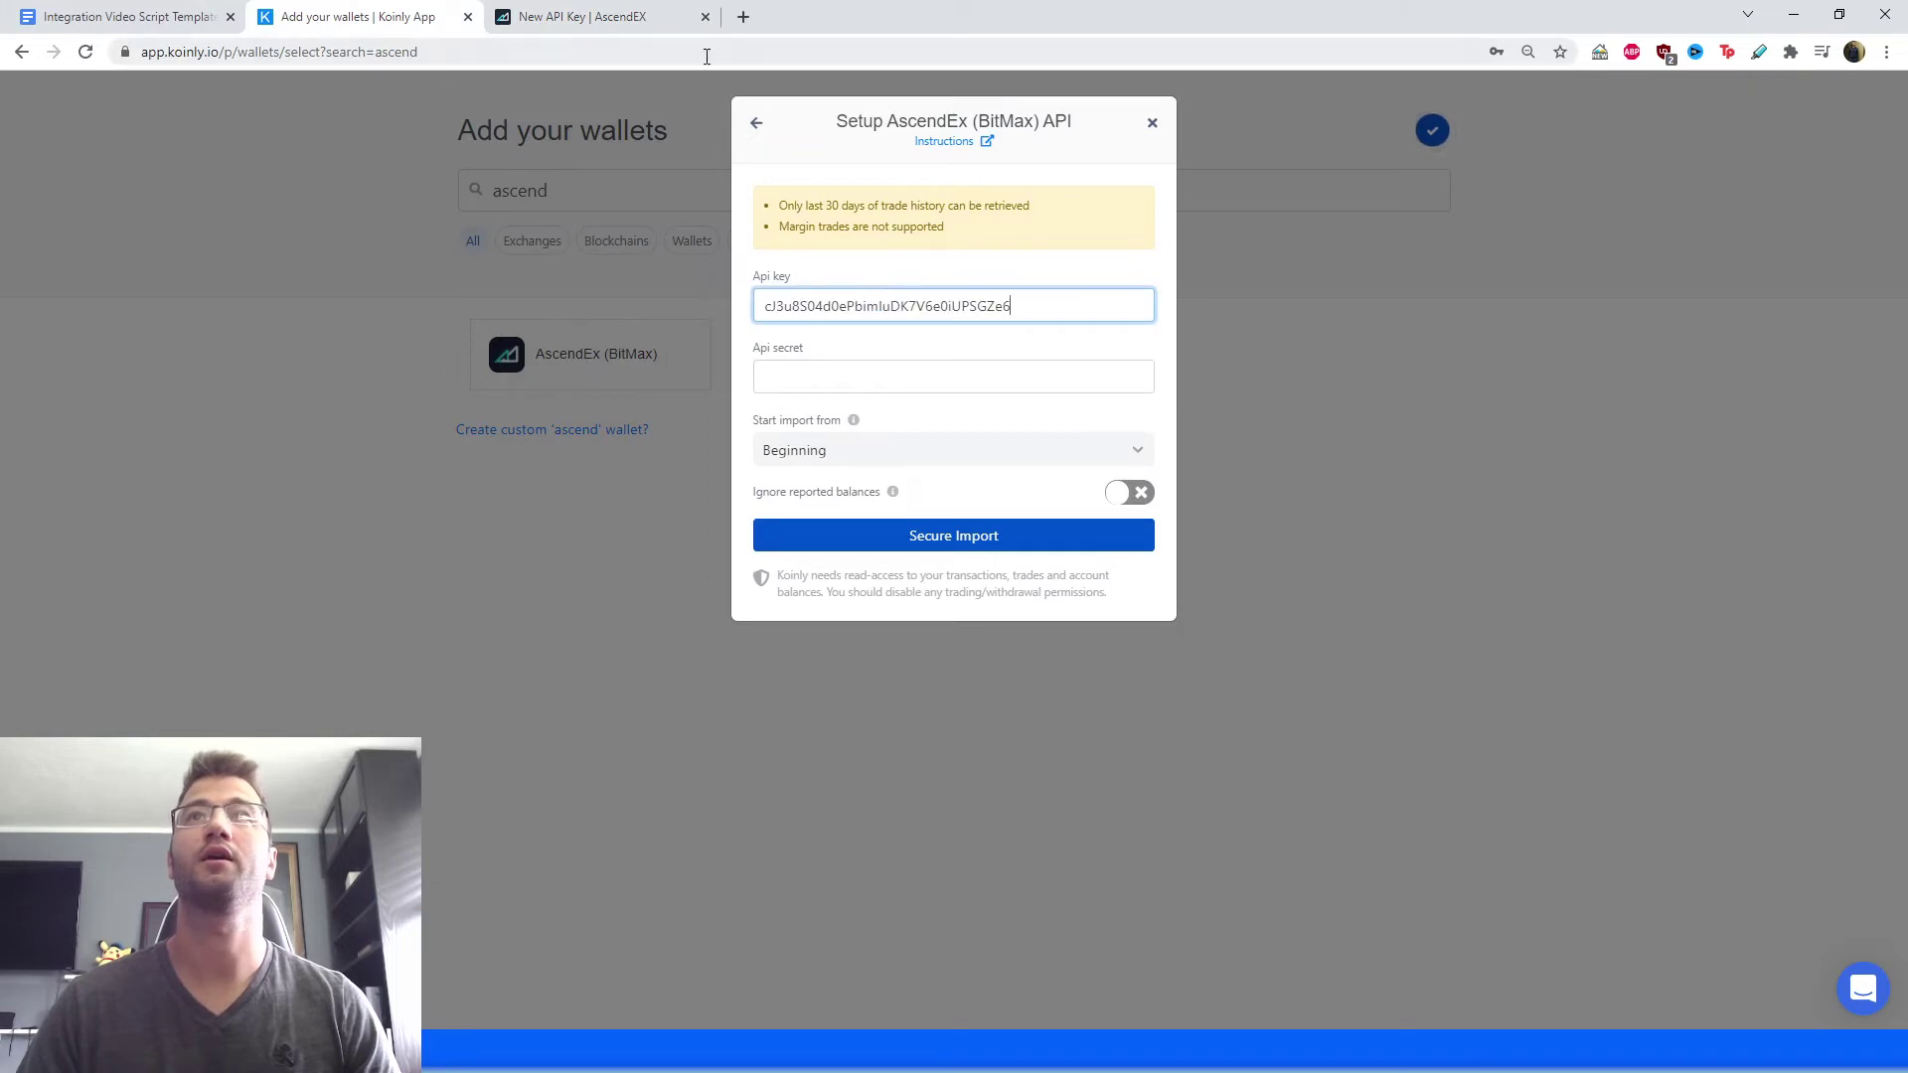
# Paste the AscendEX secret into Koinly's Api secret field and run Secure Import.
pyautogui.click(621, 16)
pyautogui.click(1138, 644)
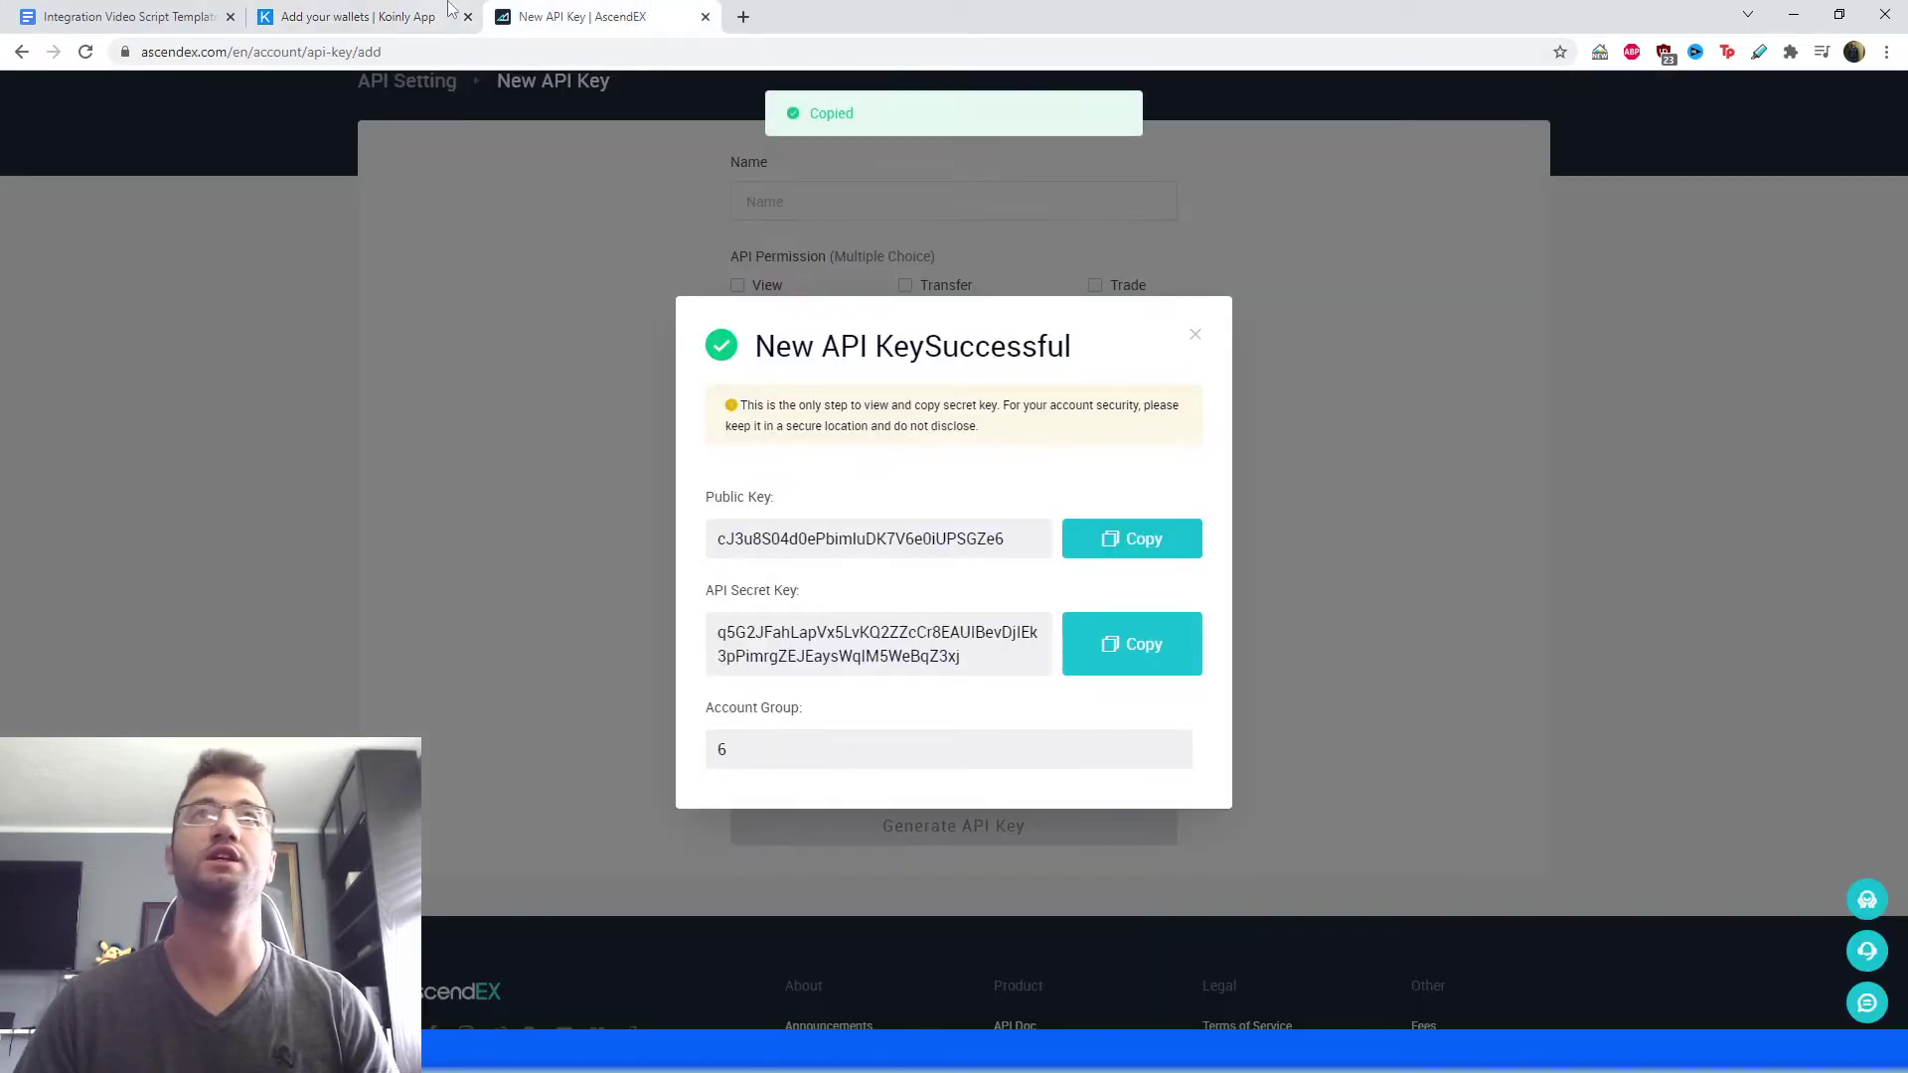
pyautogui.click(357, 16)
pyautogui.click(901, 377)
pyautogui.hotkey('ctrl', 'v')
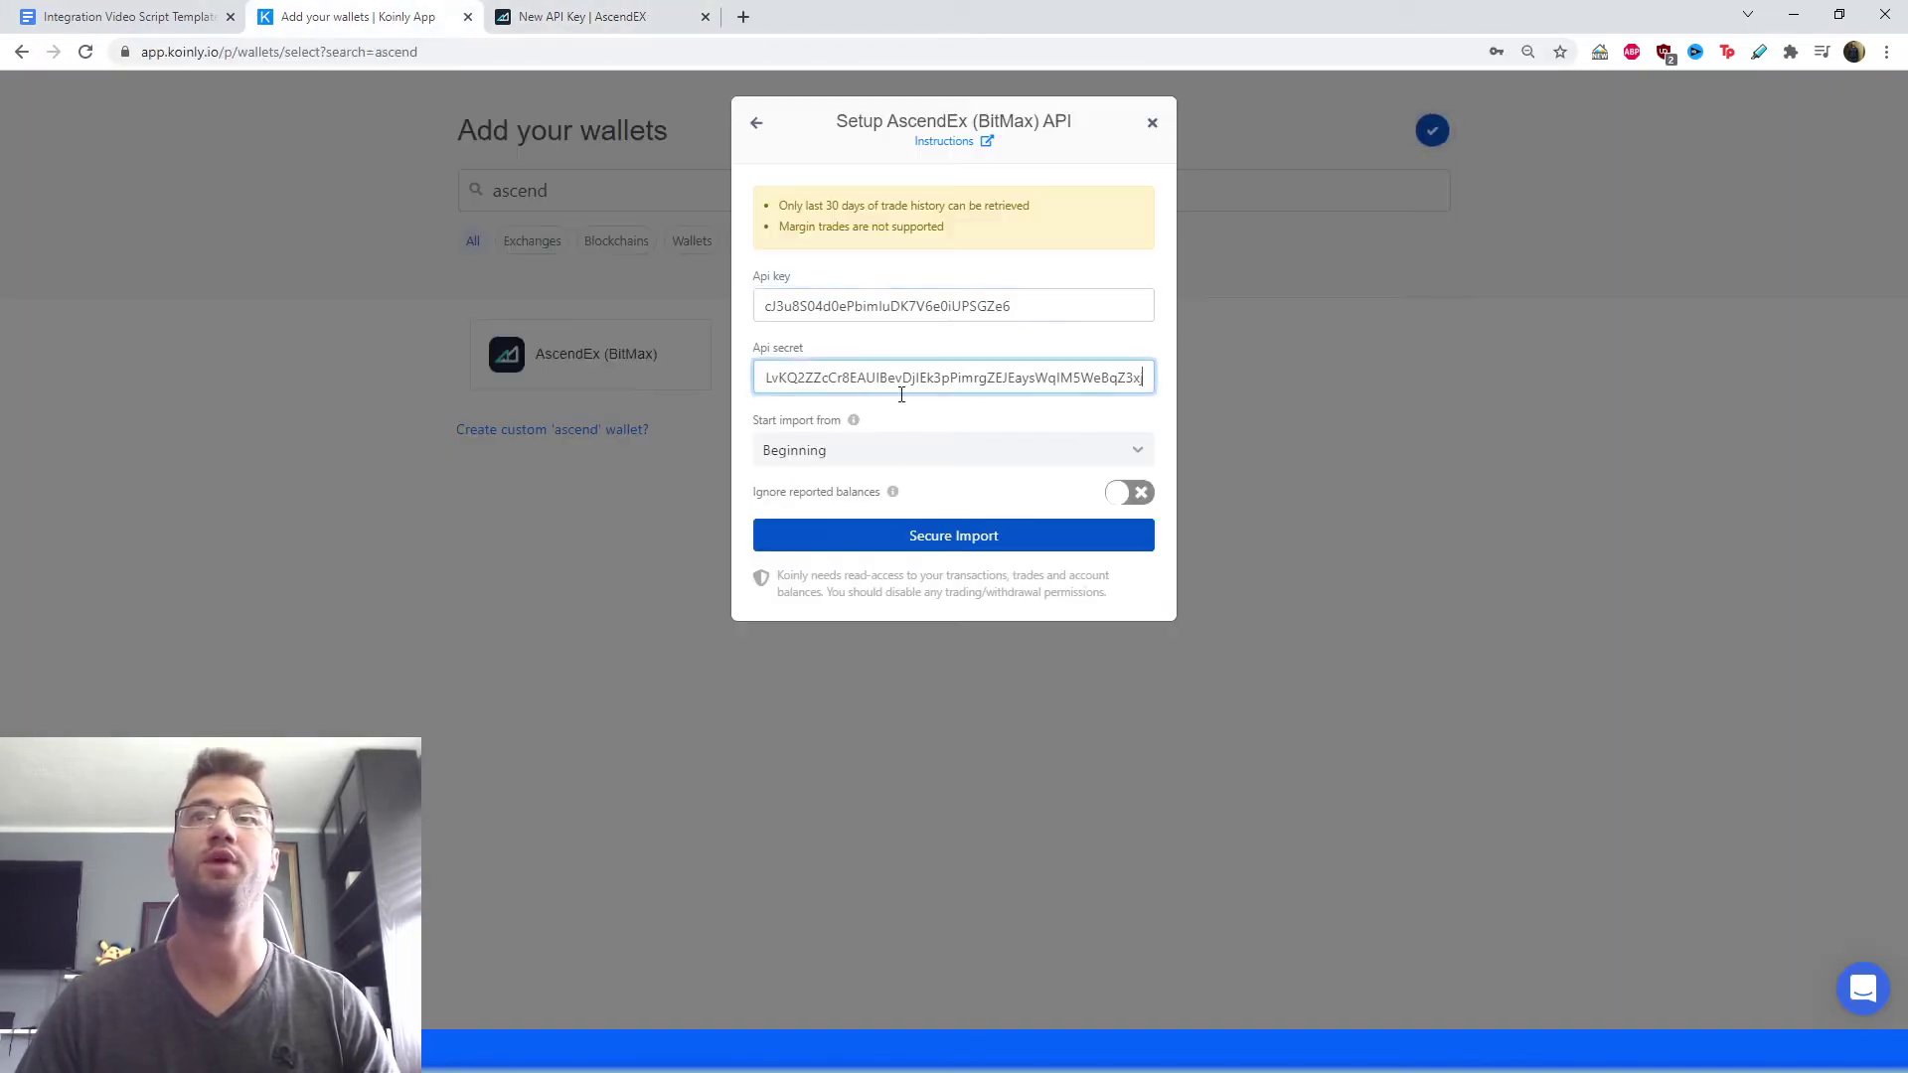
pyautogui.click(980, 544)
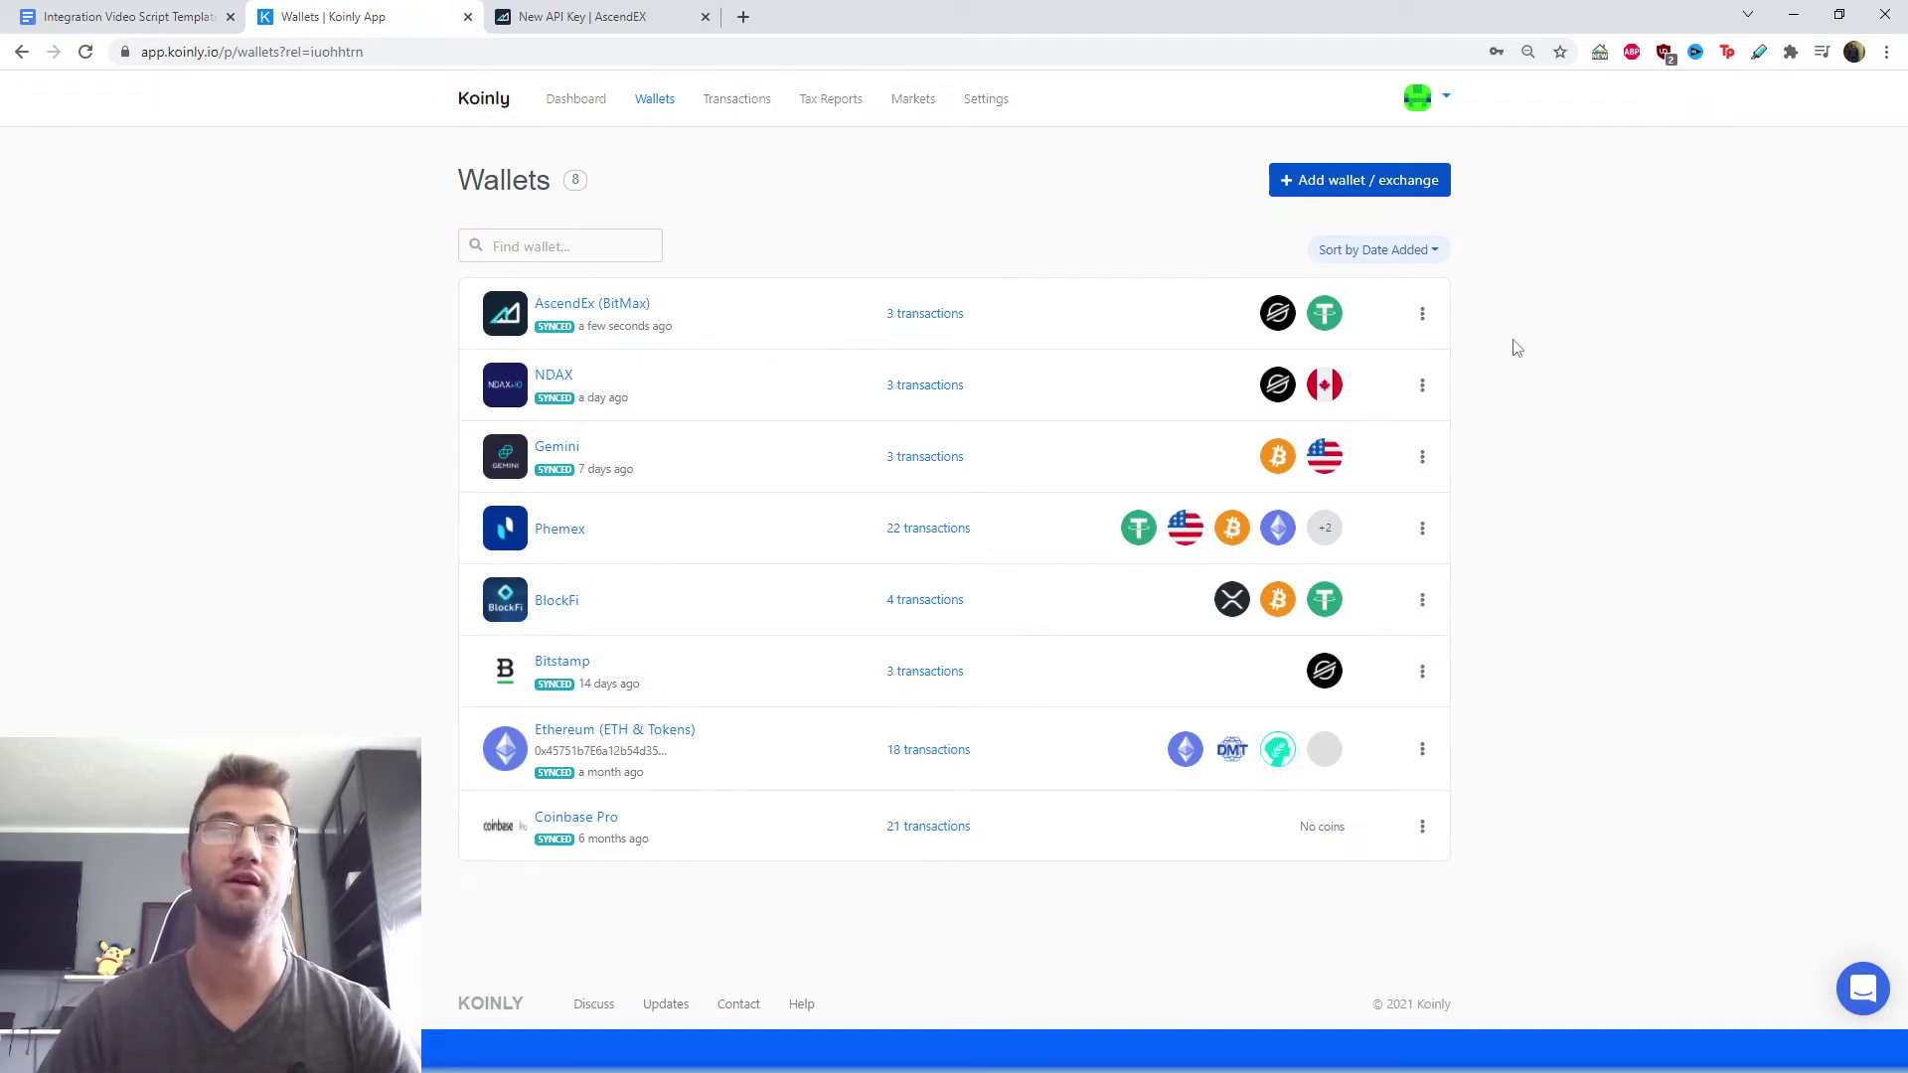
# Under Add wallet / exchange, search 'asc' and pick AscendEx (BitMax) as a second wallet.
pyautogui.click(1320, 185)
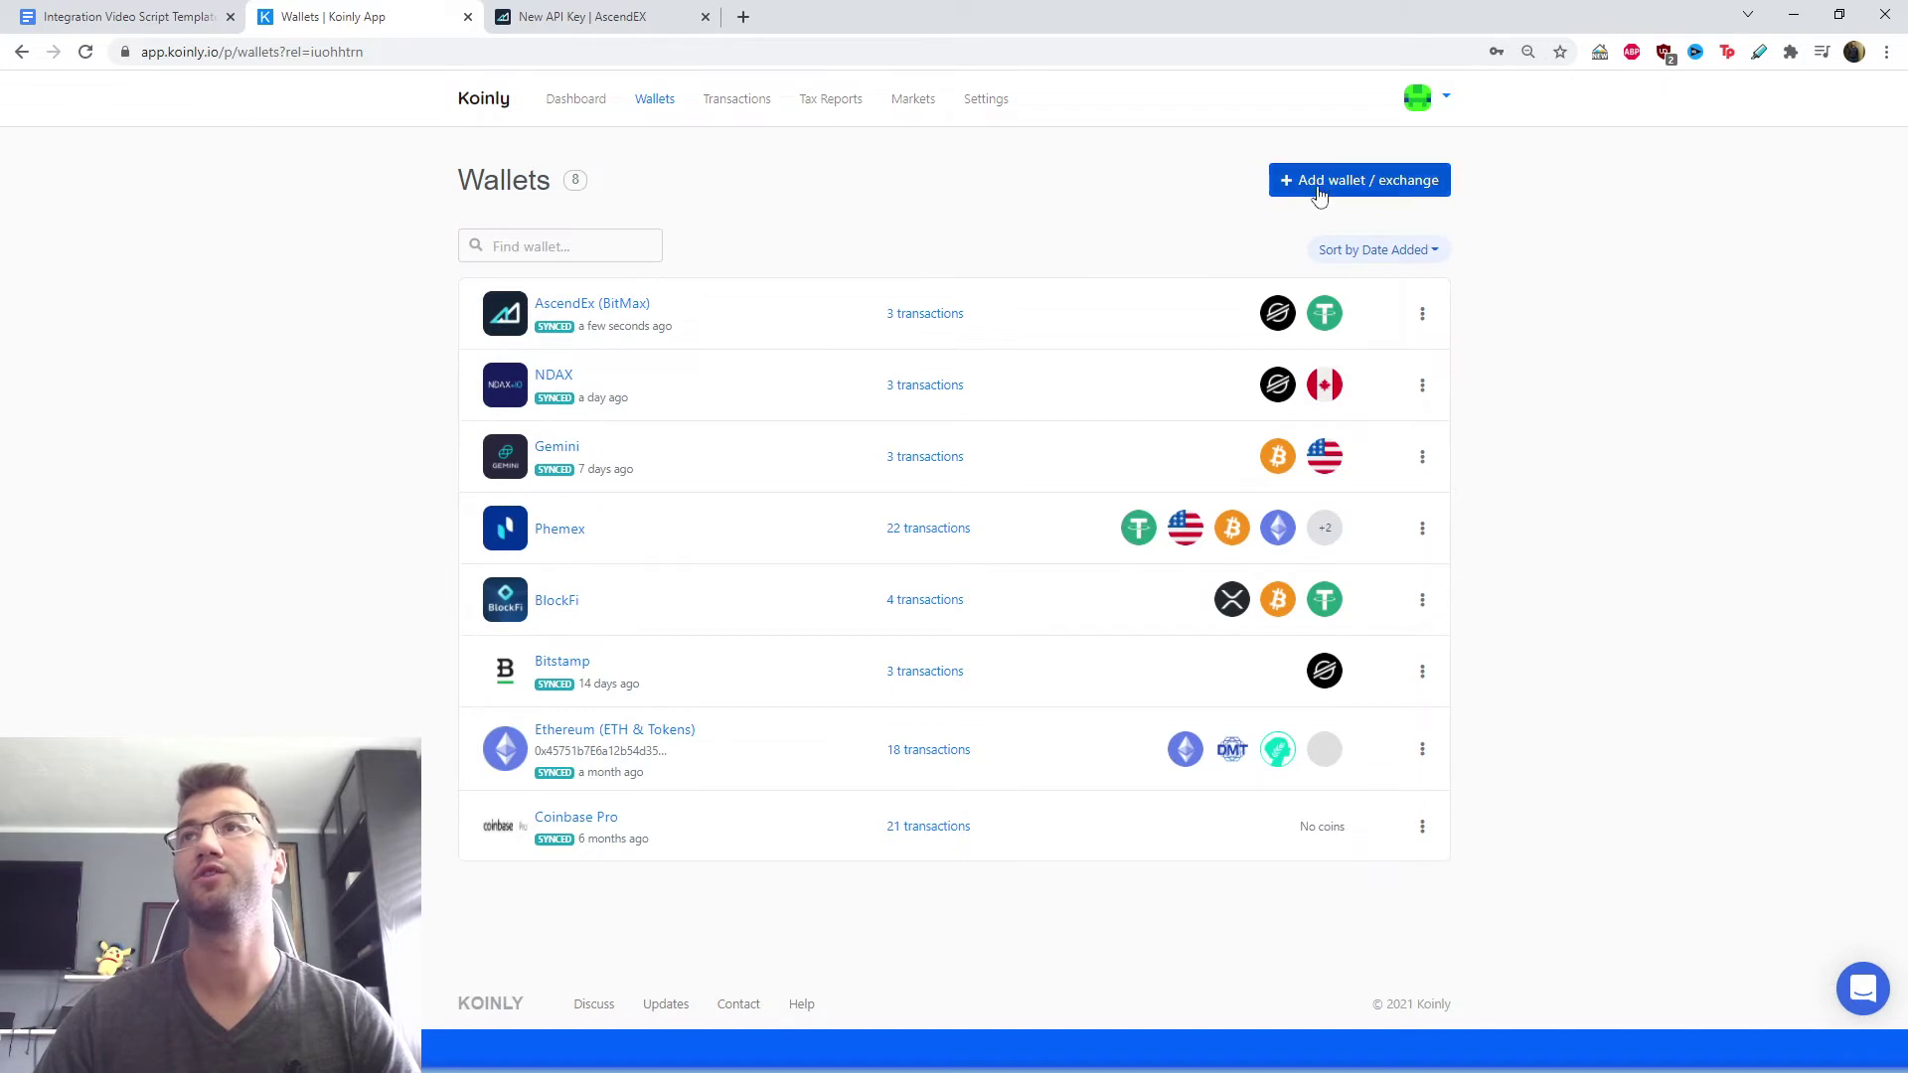
pyautogui.click(785, 201)
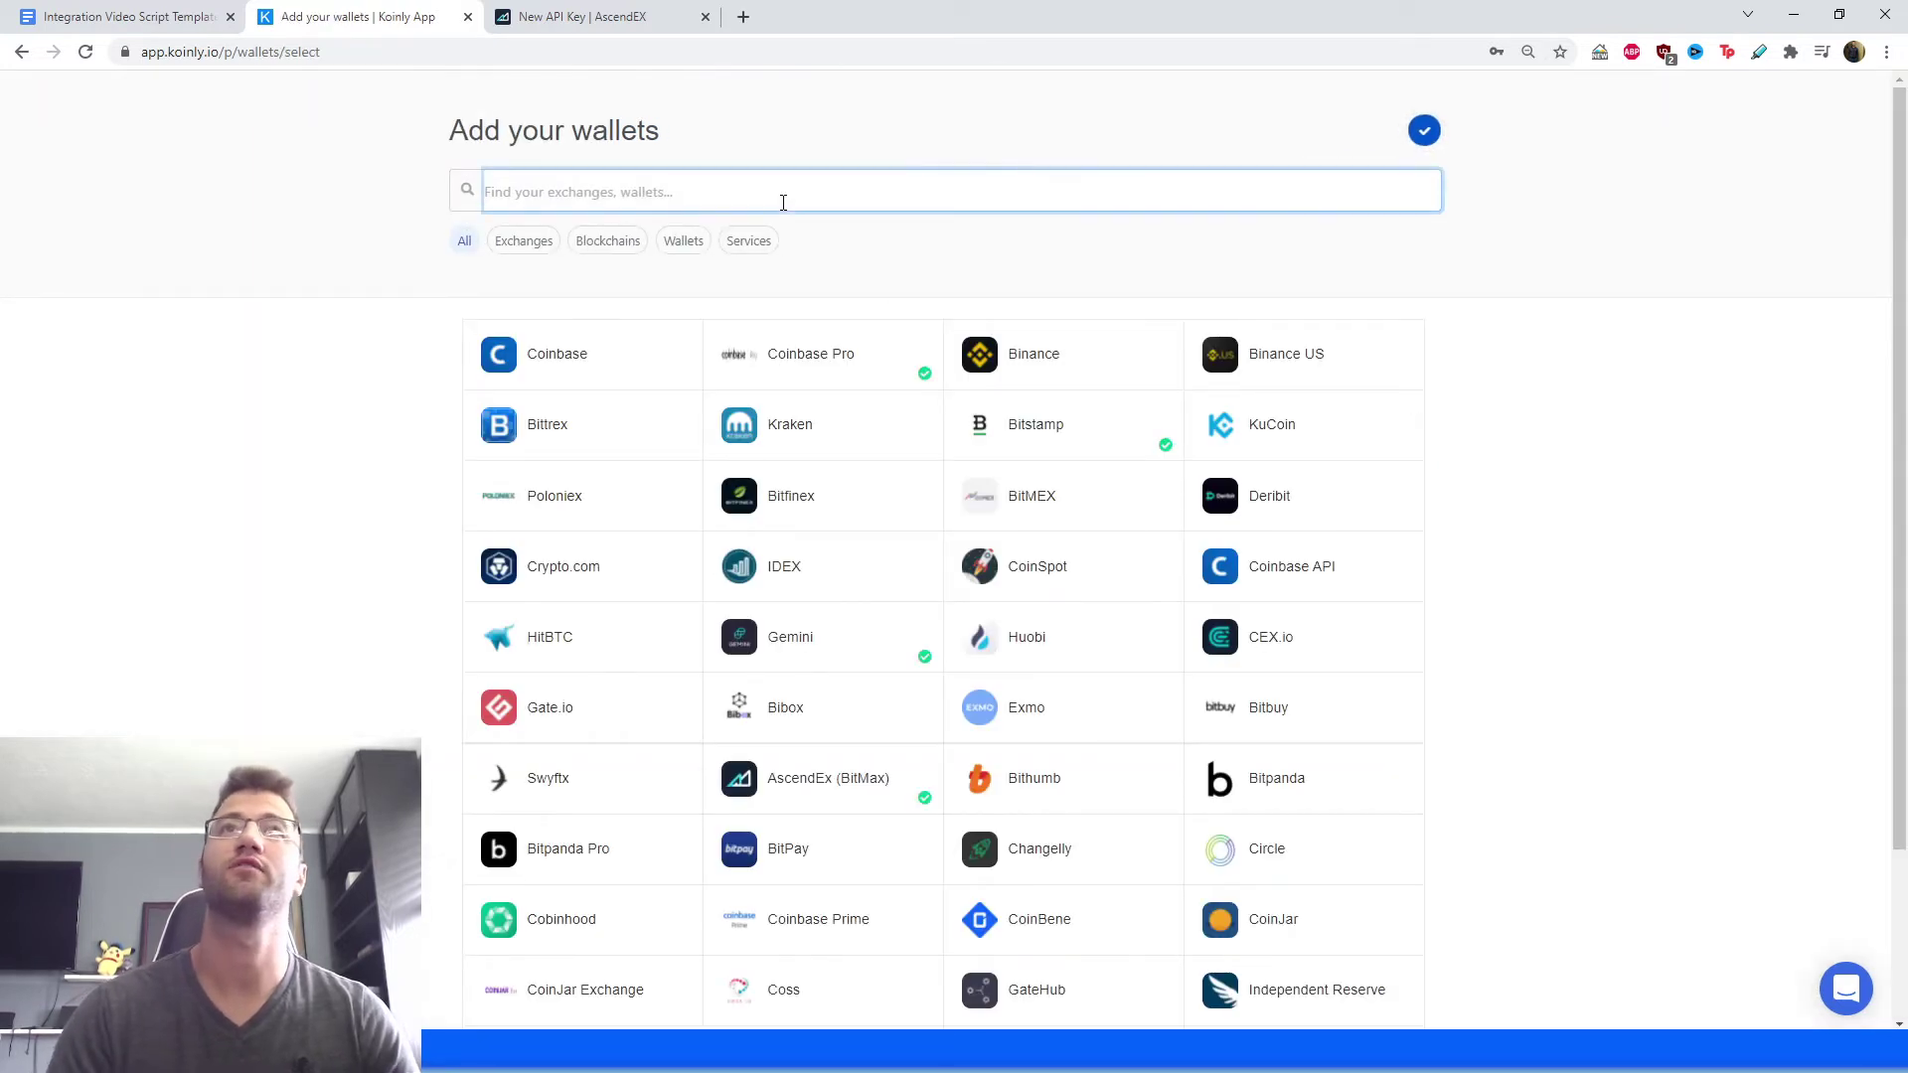
pyautogui.write('asc')
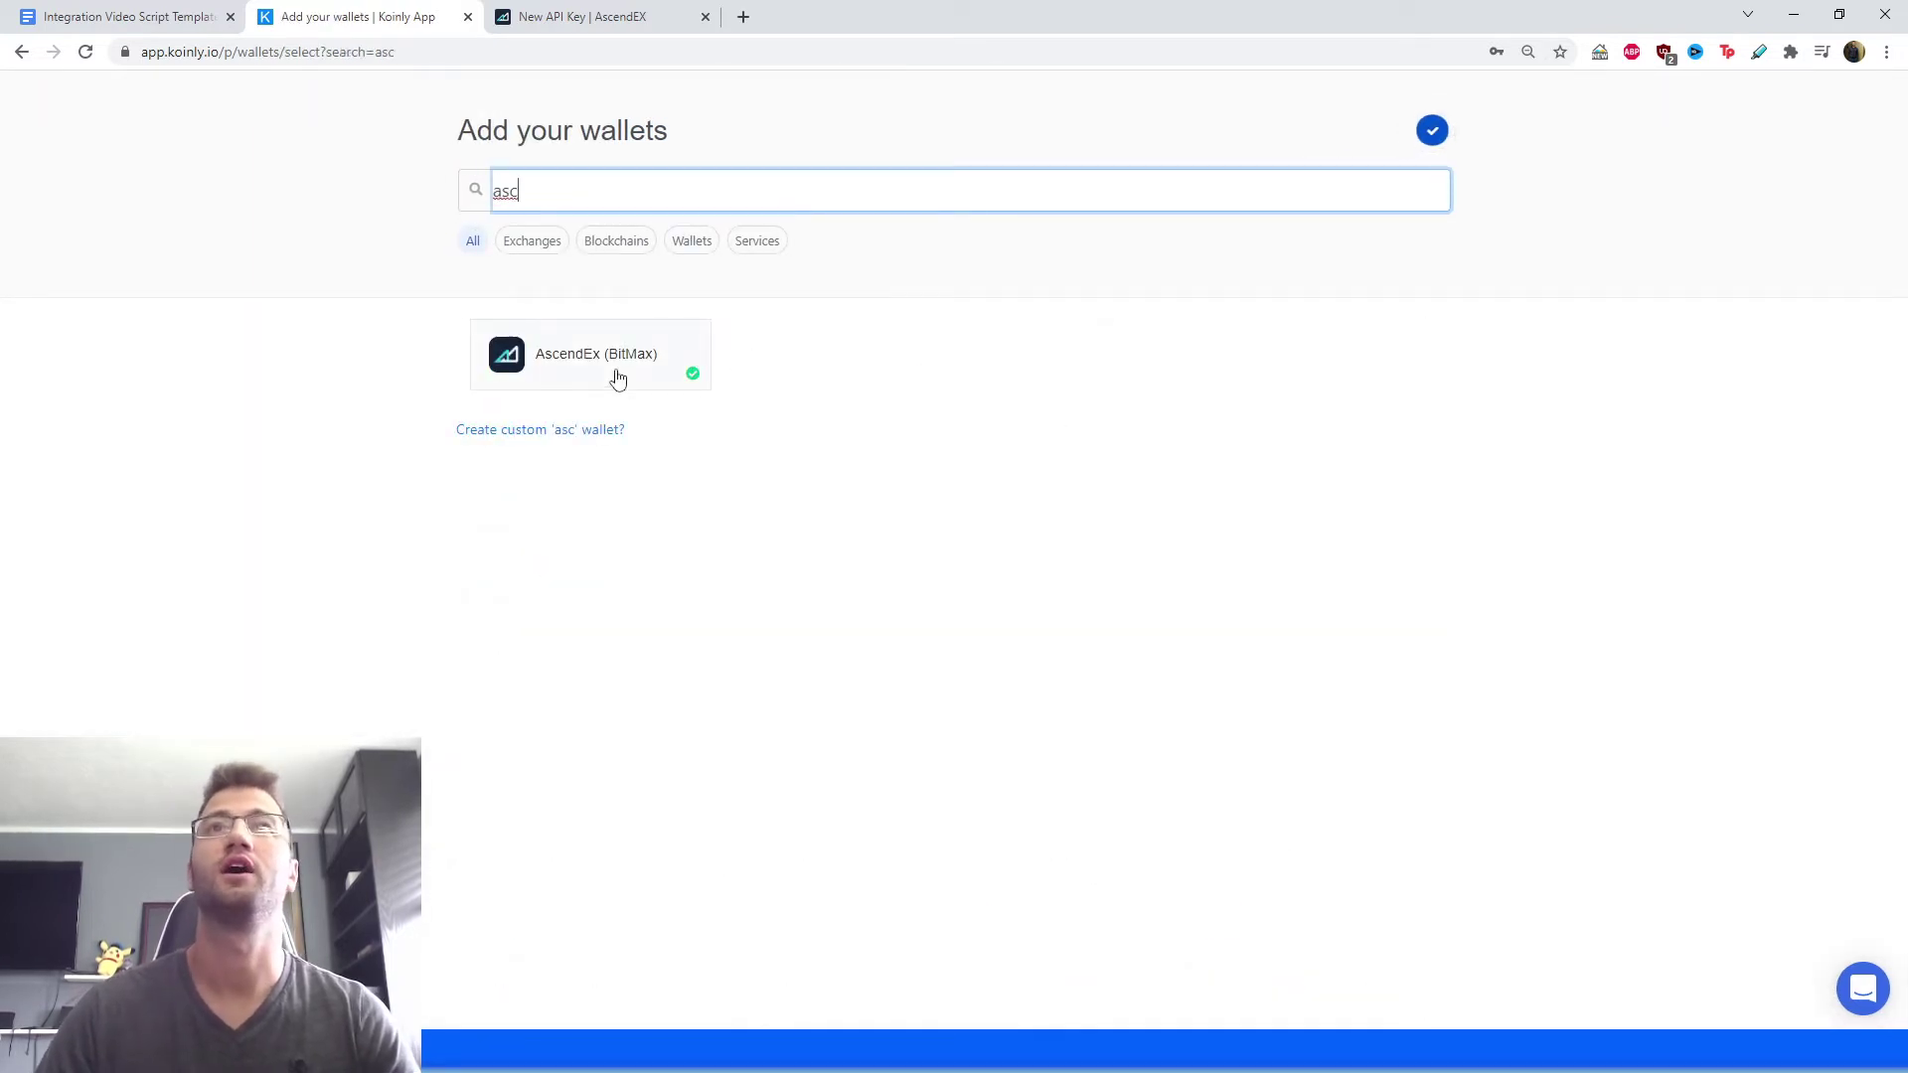
pyautogui.click(617, 377)
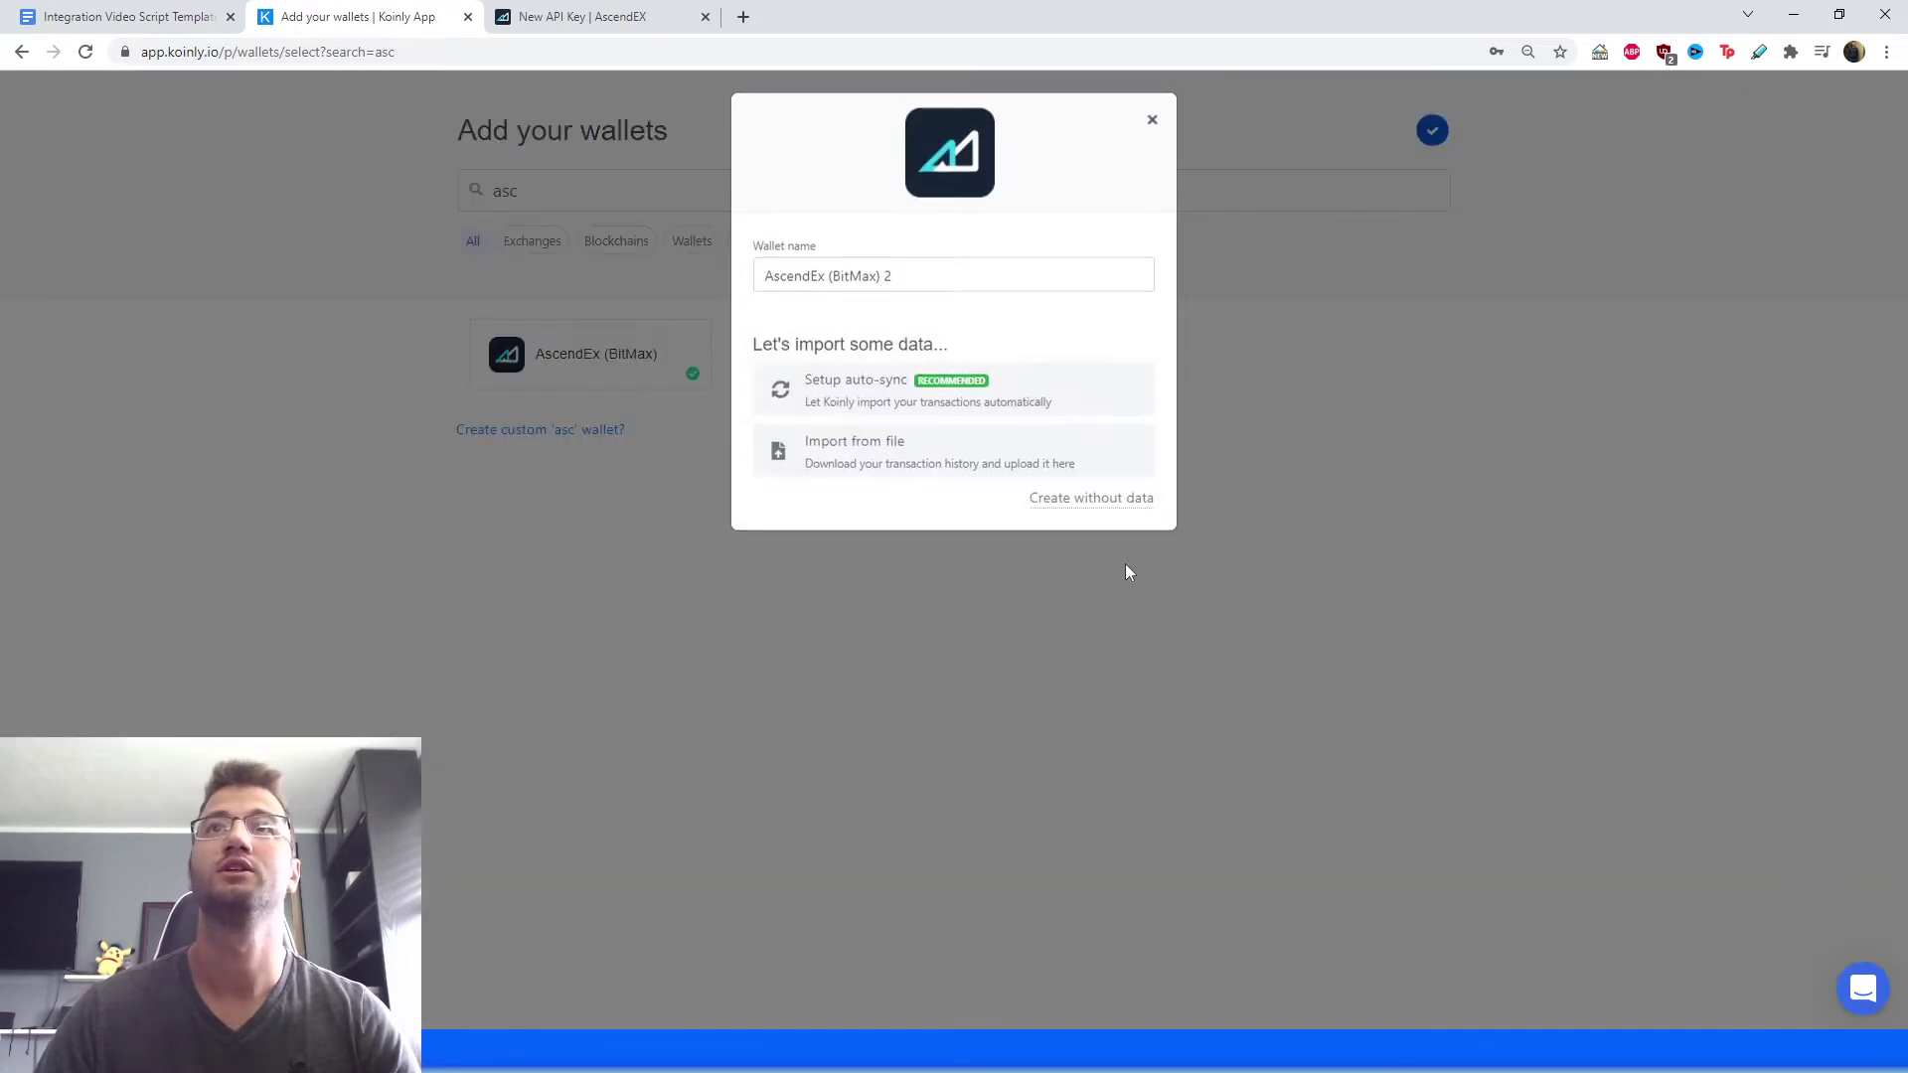
# Choose Import from file in Koinly, then open Cash Orders under AscendEX's Orders menu.
pyautogui.click(934, 483)
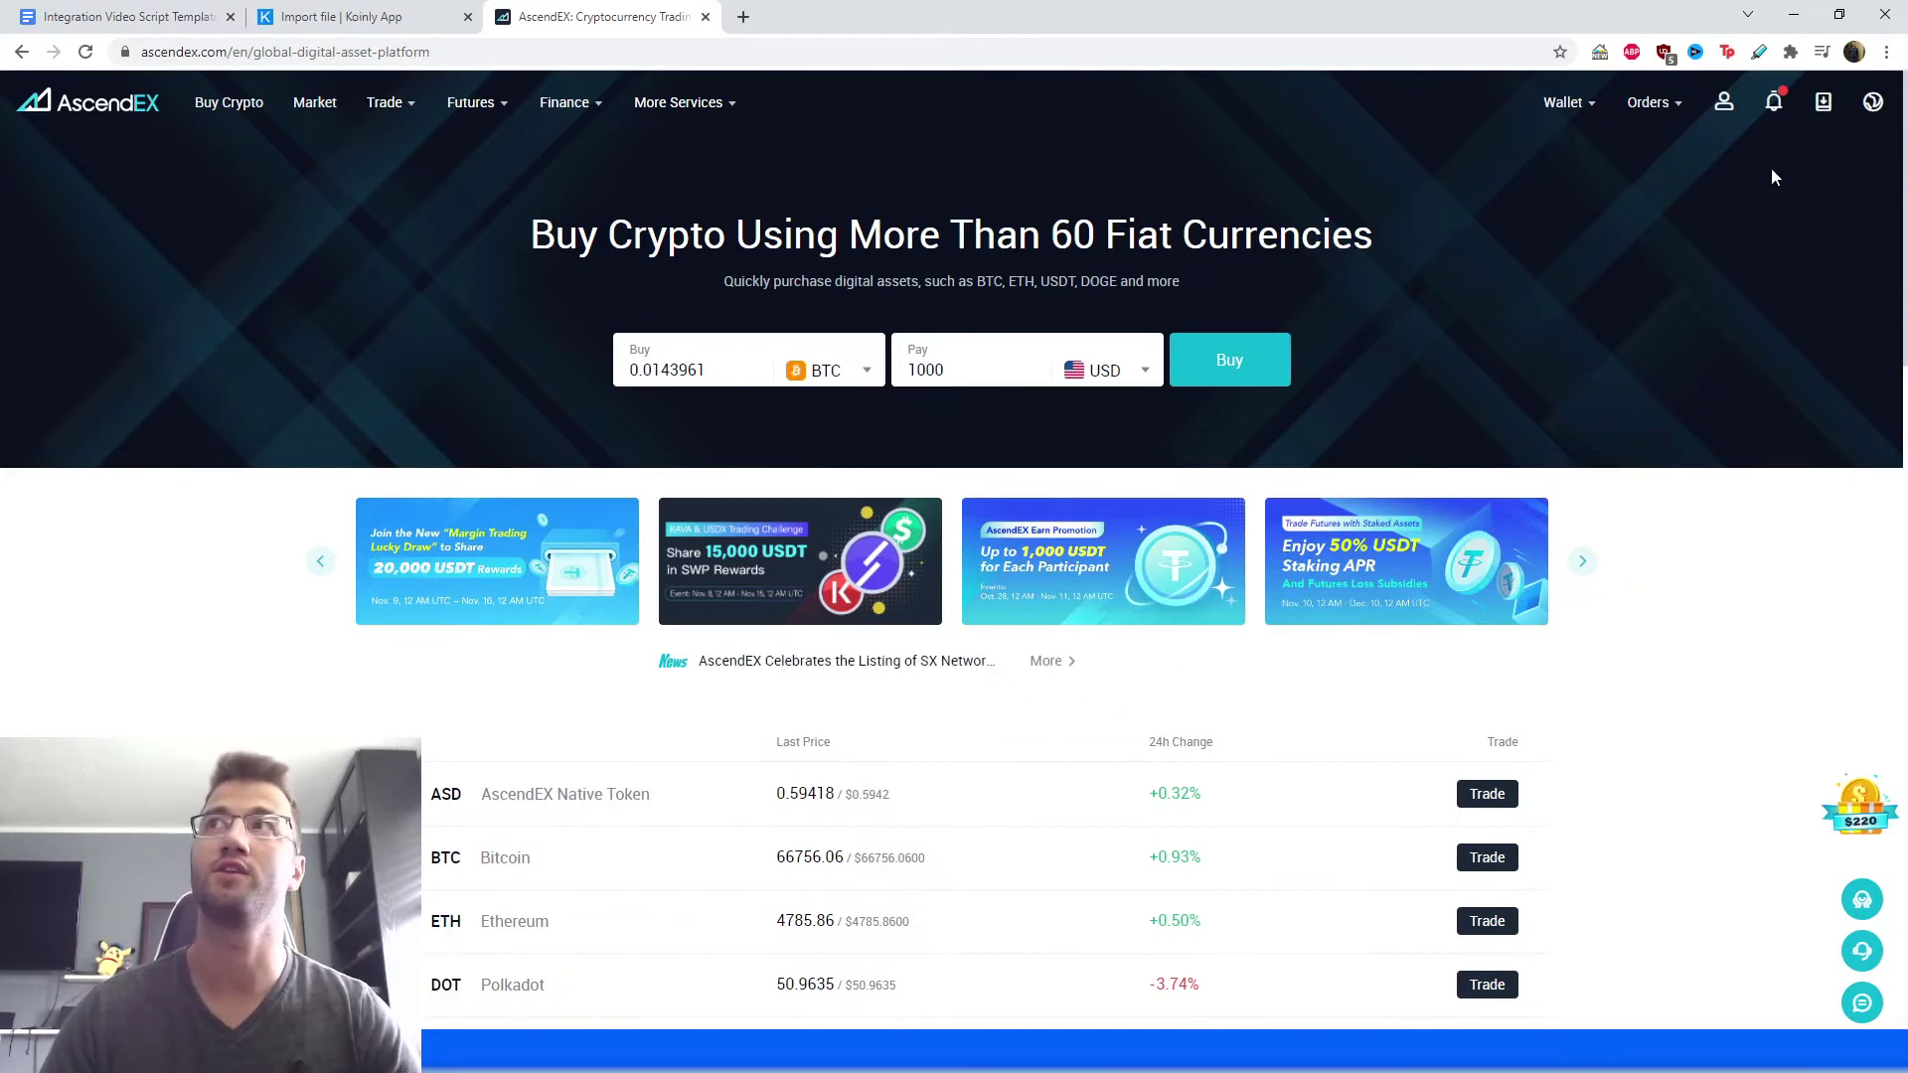
pyautogui.moveTo(1651, 105)
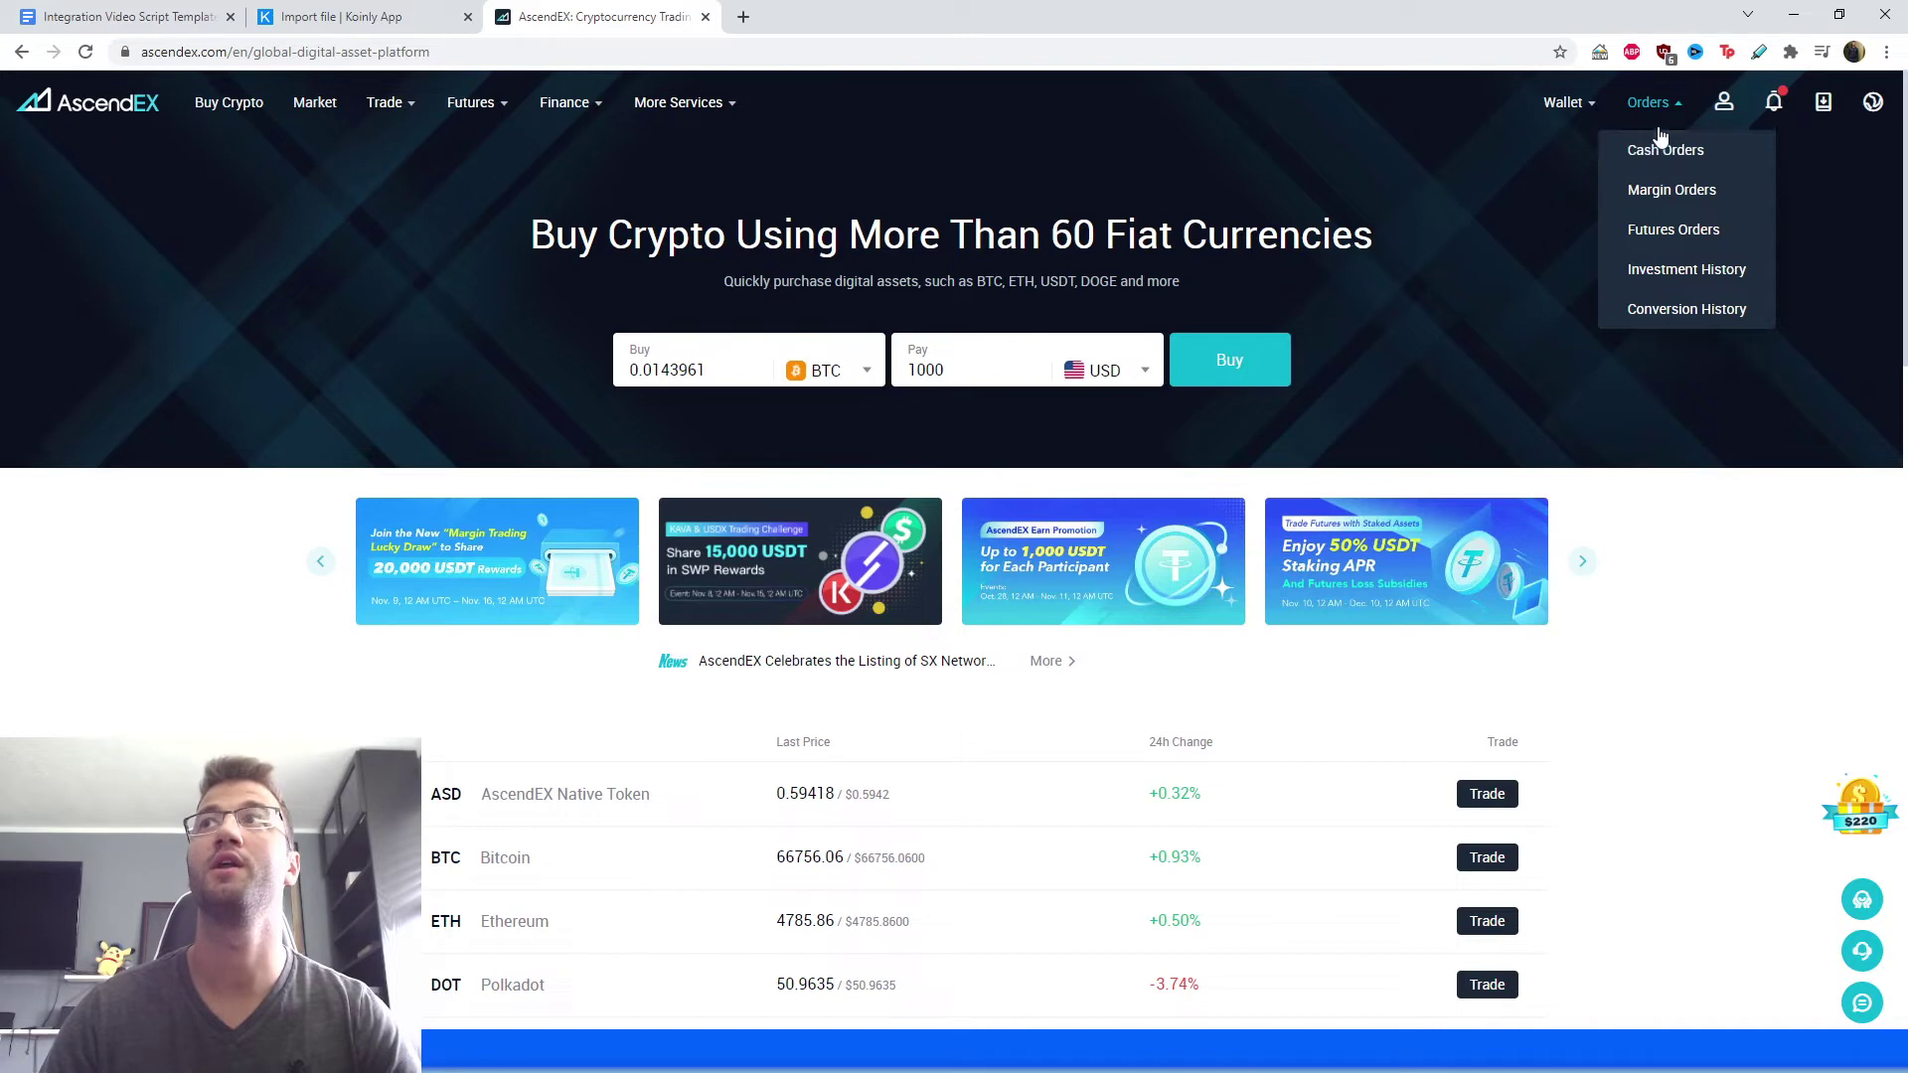
pyautogui.click(1661, 151)
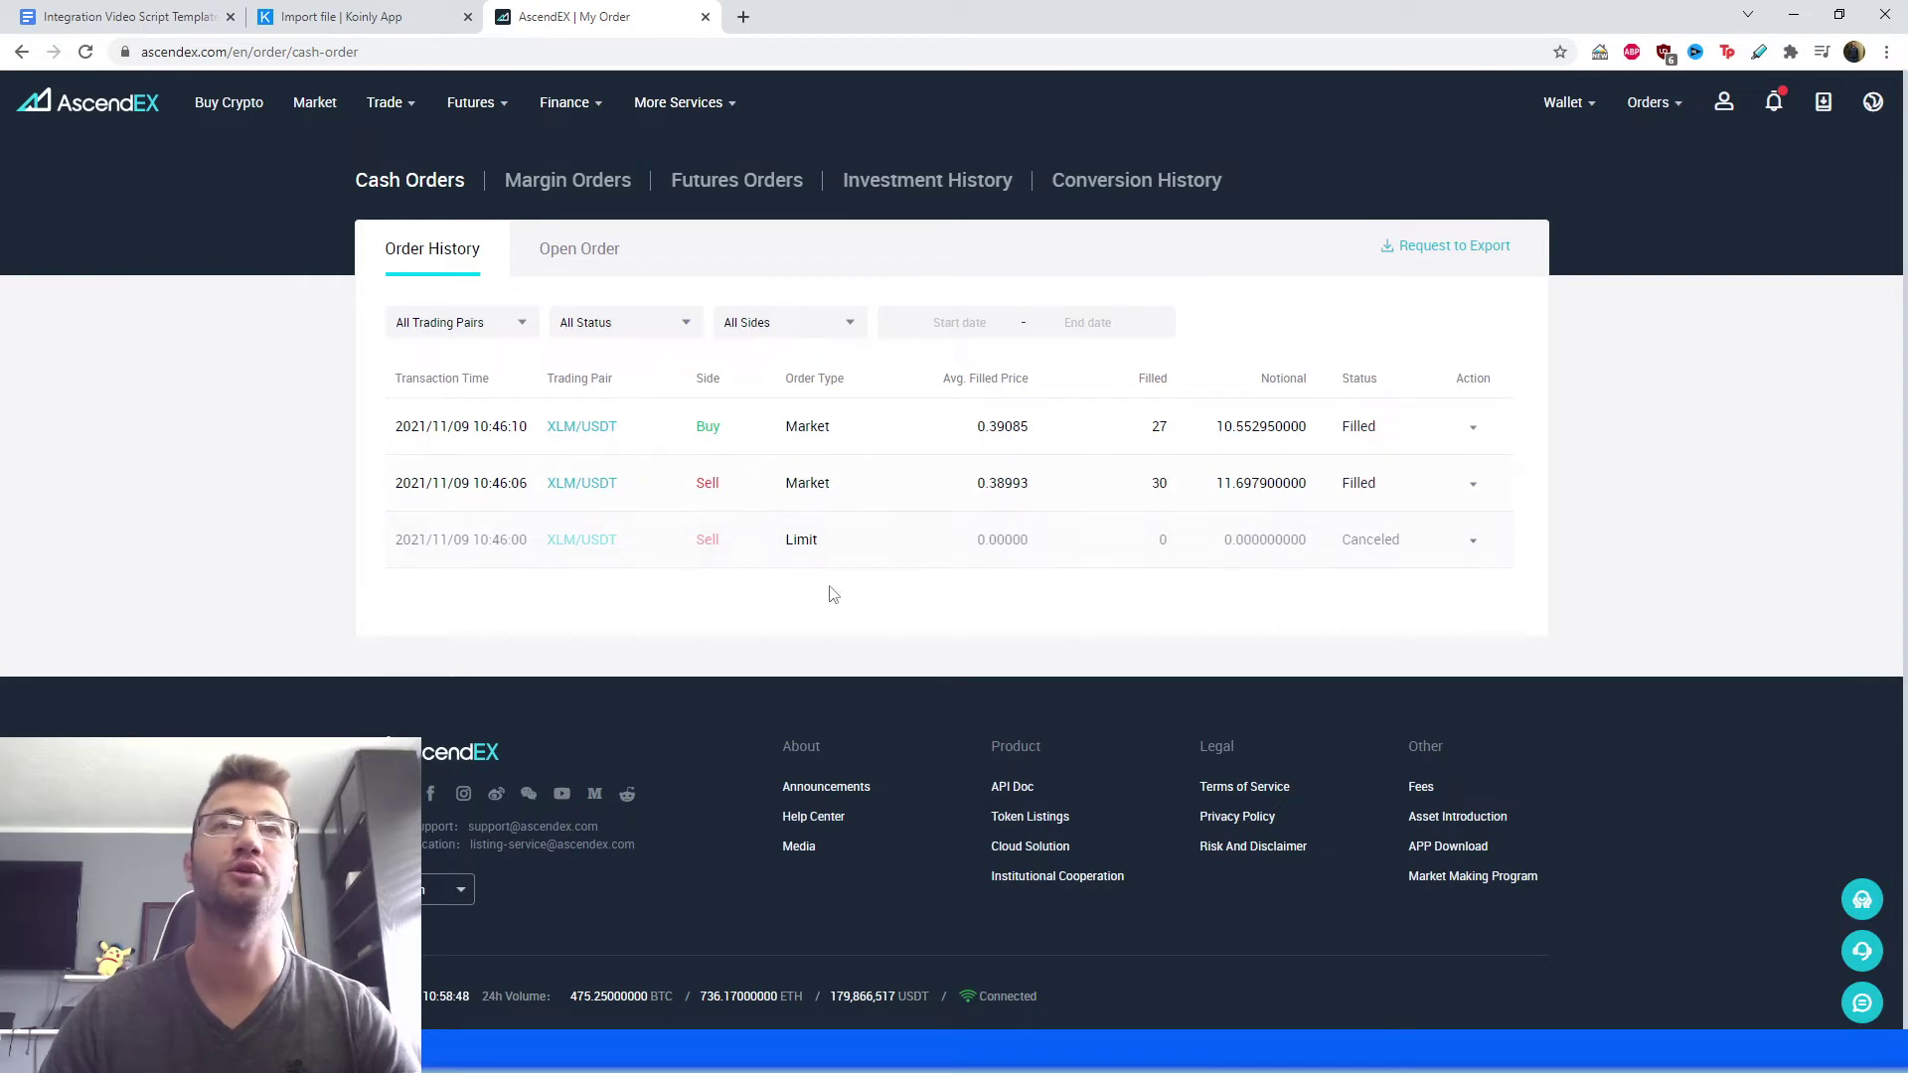
# Request an export of the cash order history for the Last 7 days range.
pyautogui.click(1470, 245)
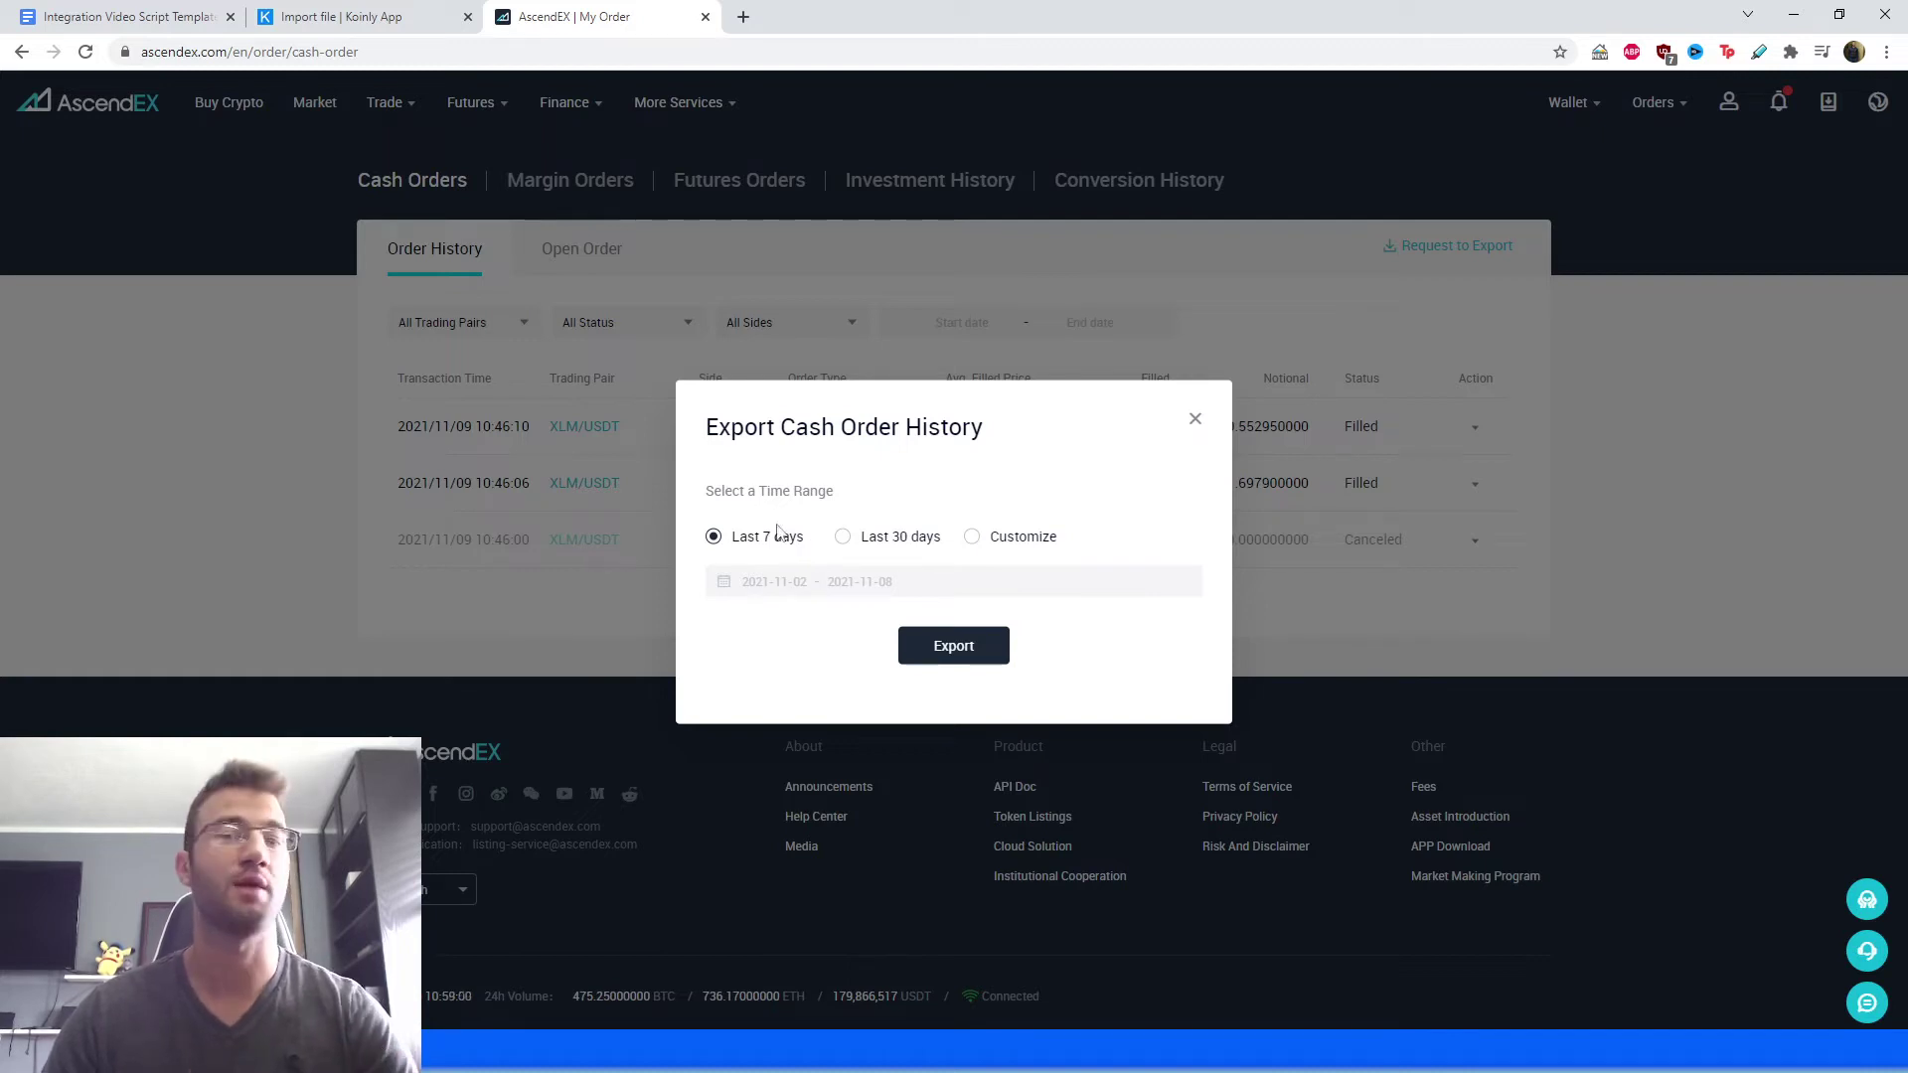
pyautogui.click(960, 540)
pyautogui.click(974, 538)
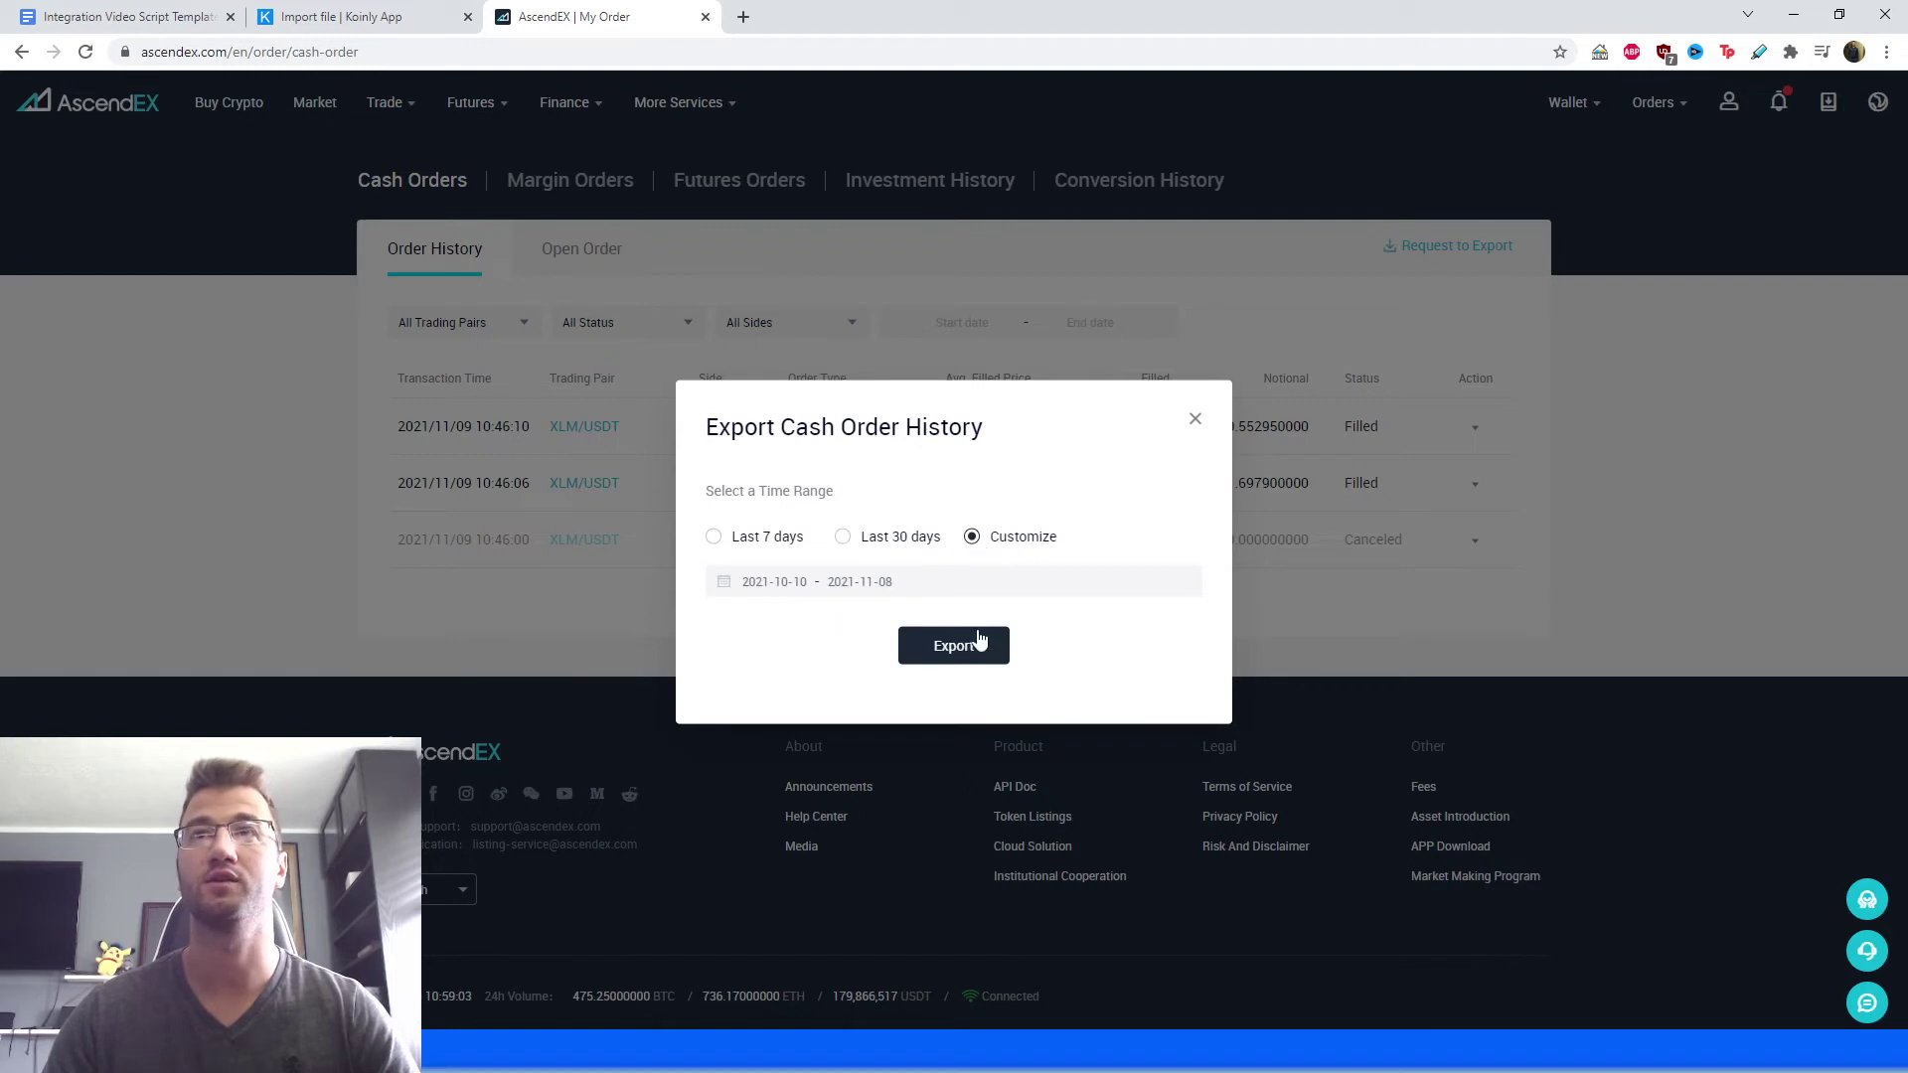
pyautogui.click(941, 587)
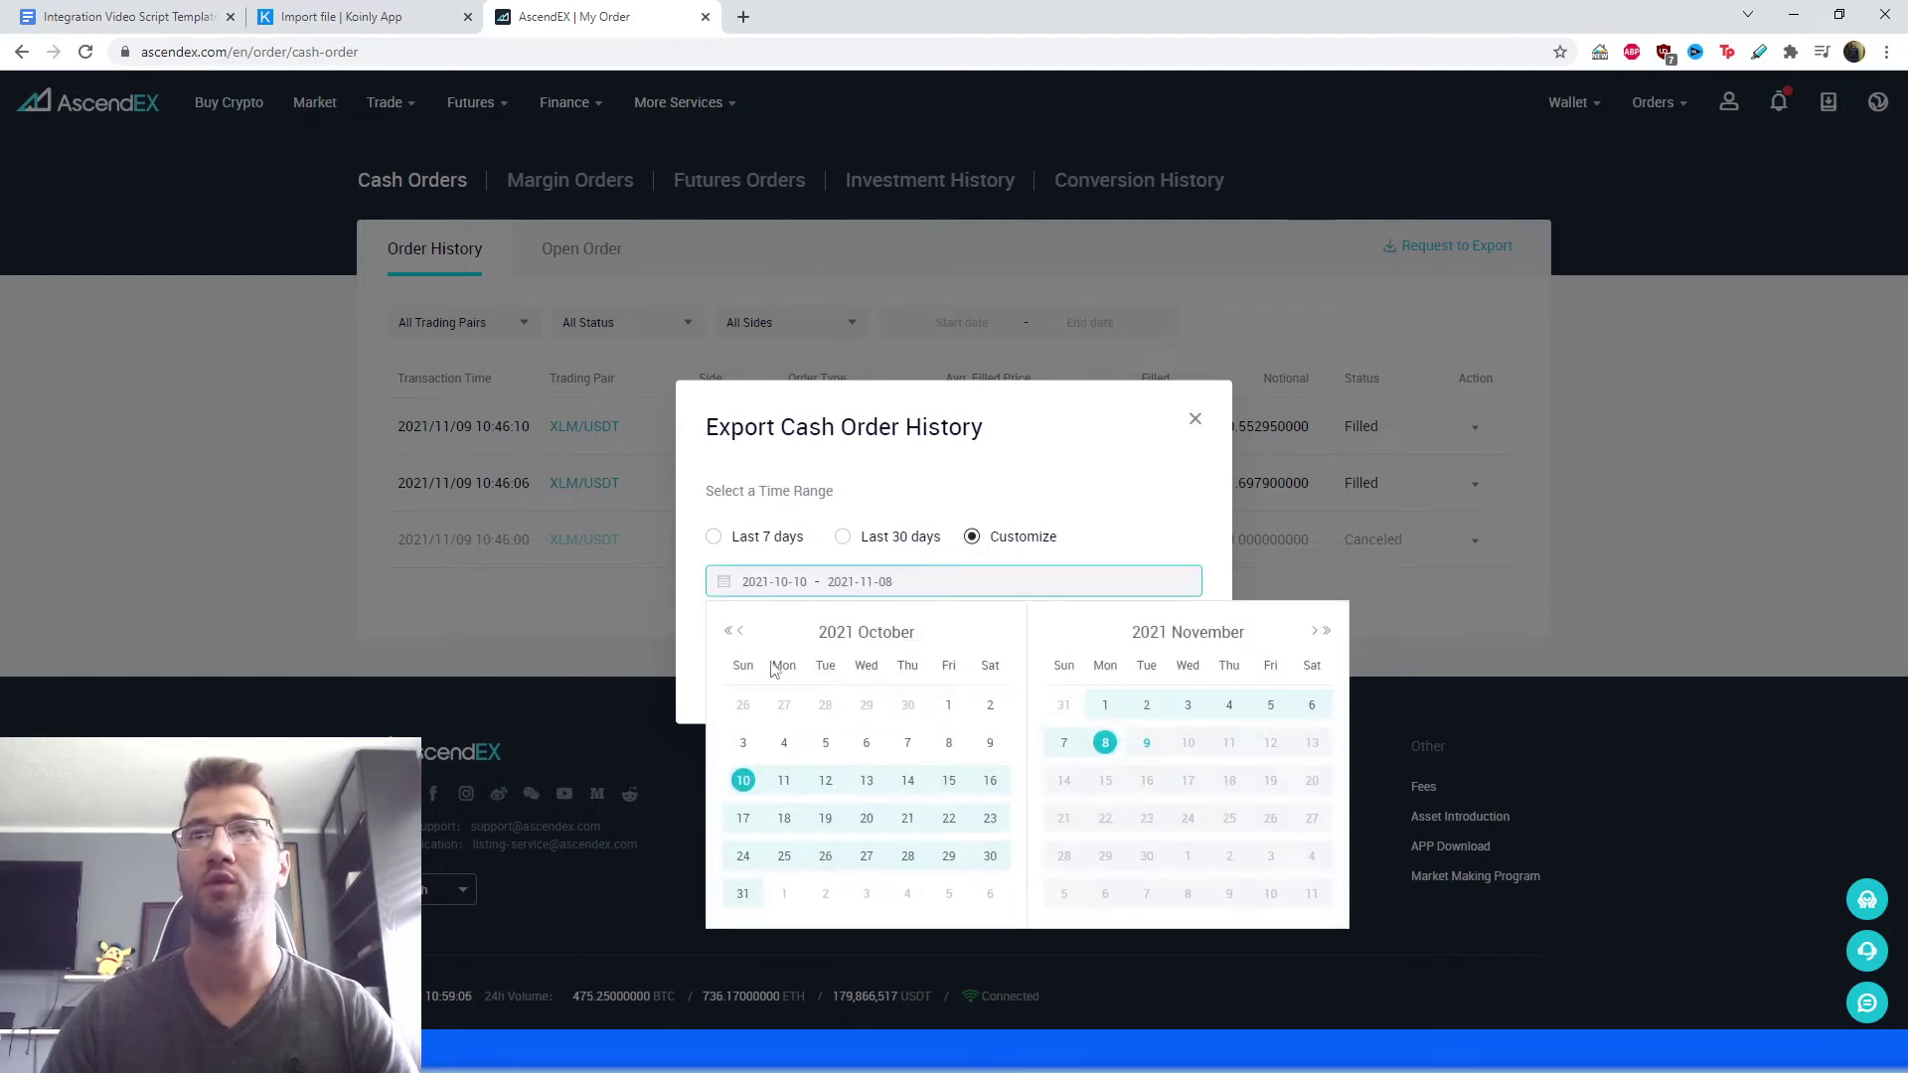
pyautogui.click(741, 636)
pyautogui.click(741, 636)
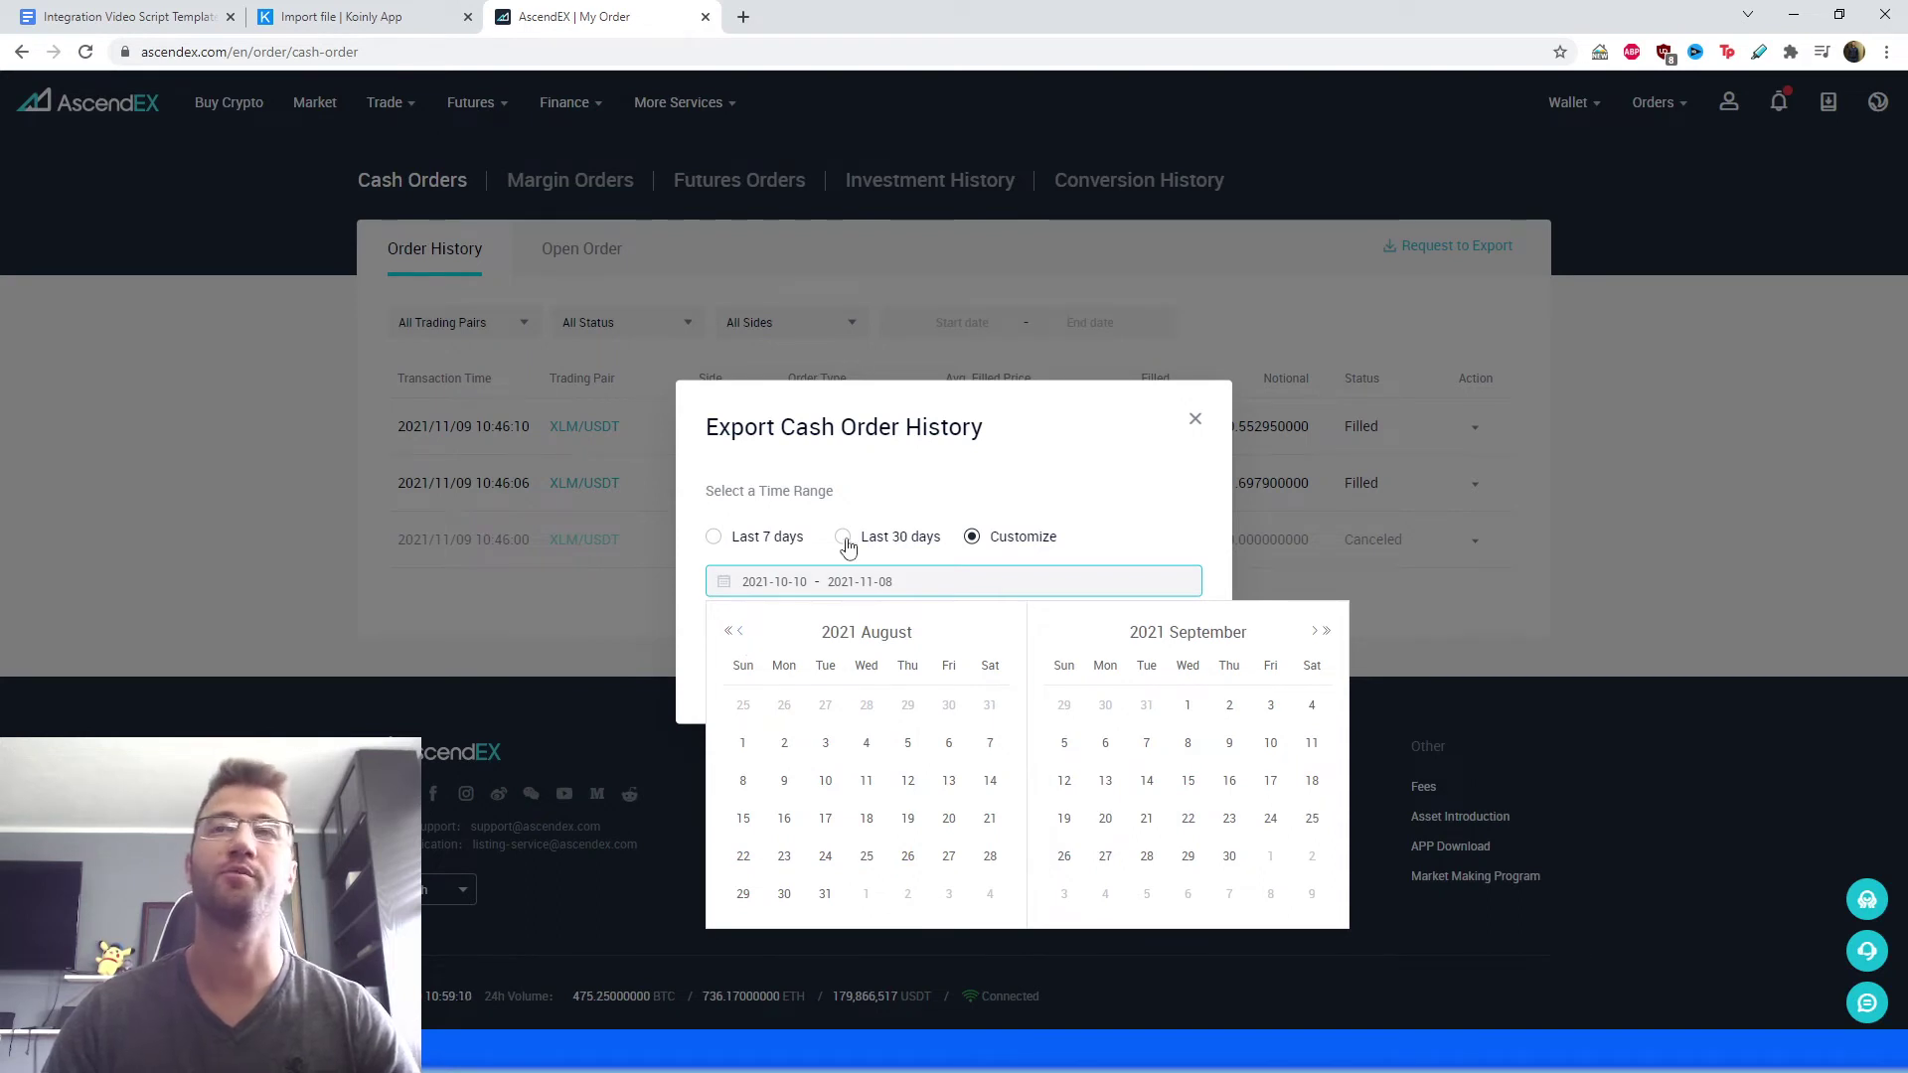
pyautogui.click(750, 547)
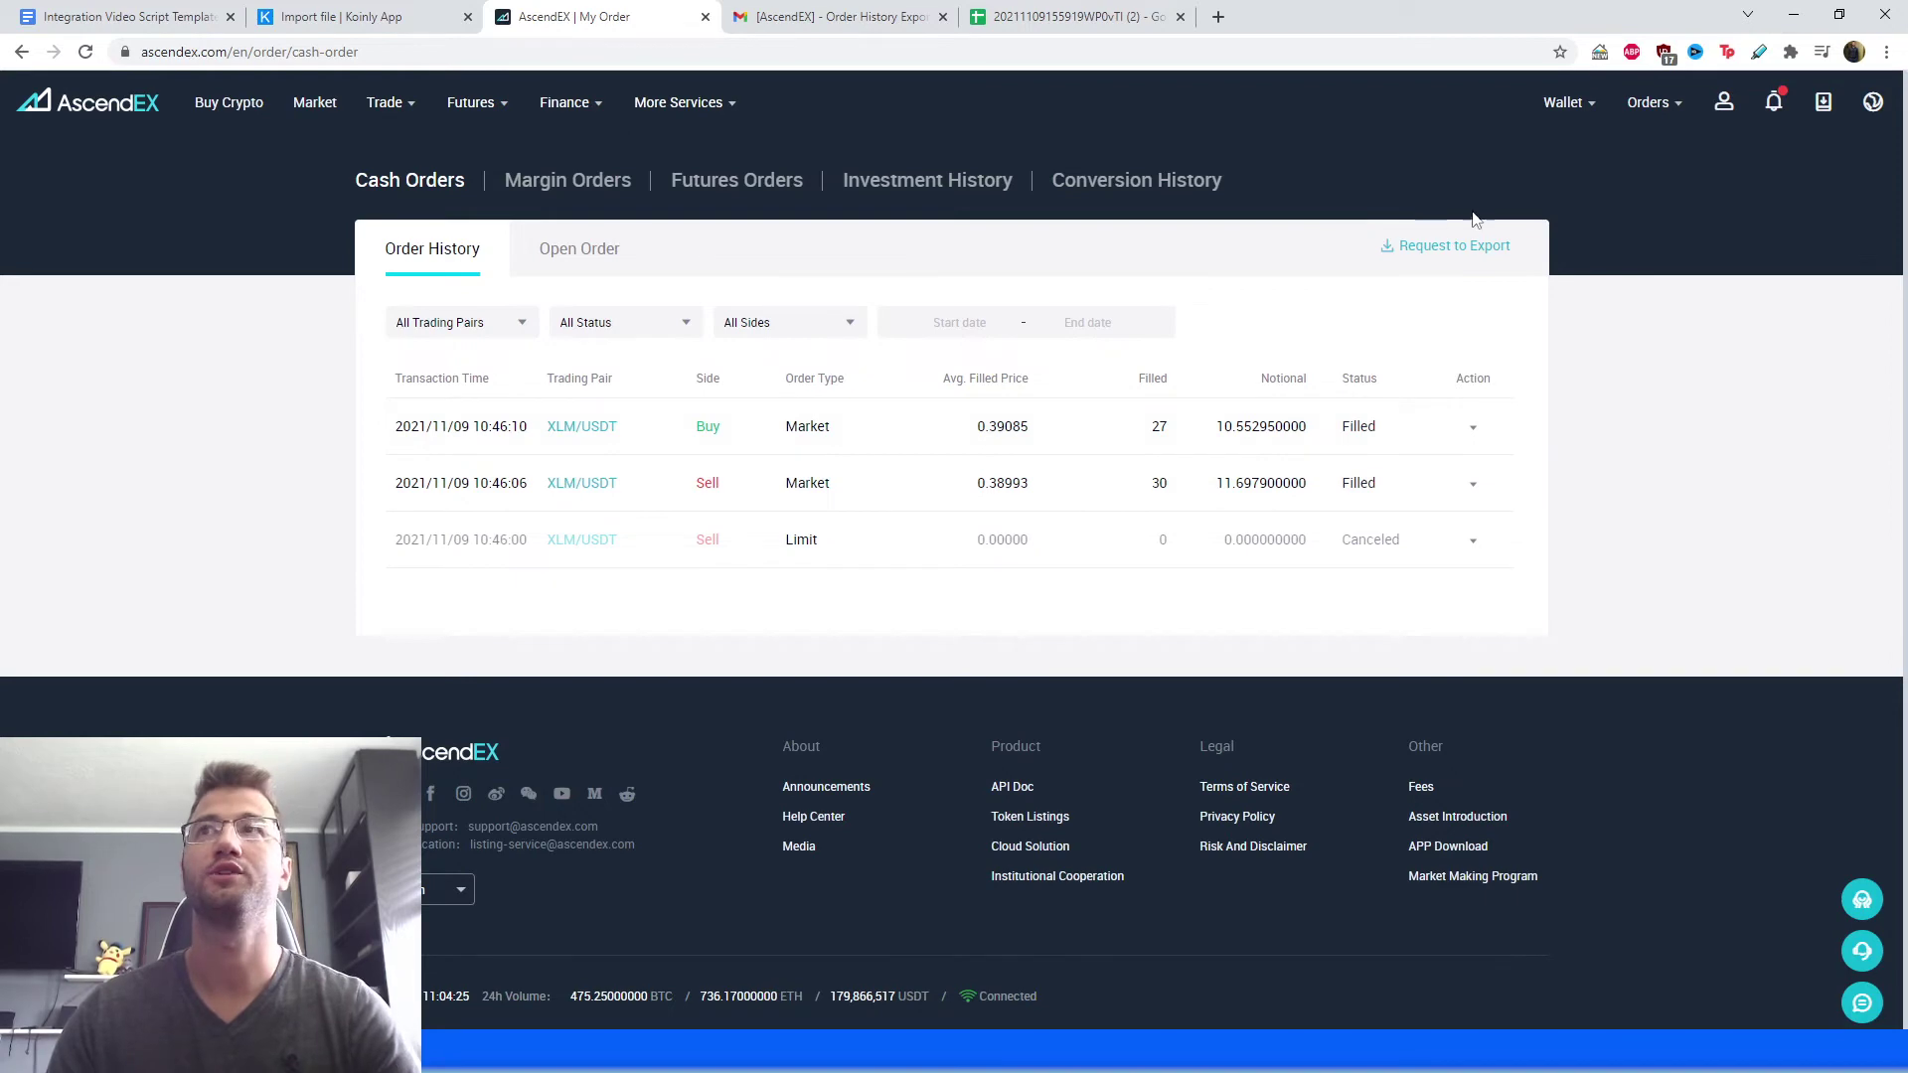
# View the completed cash order export under Request to Export, then close the dialog.
pyautogui.click(1427, 248)
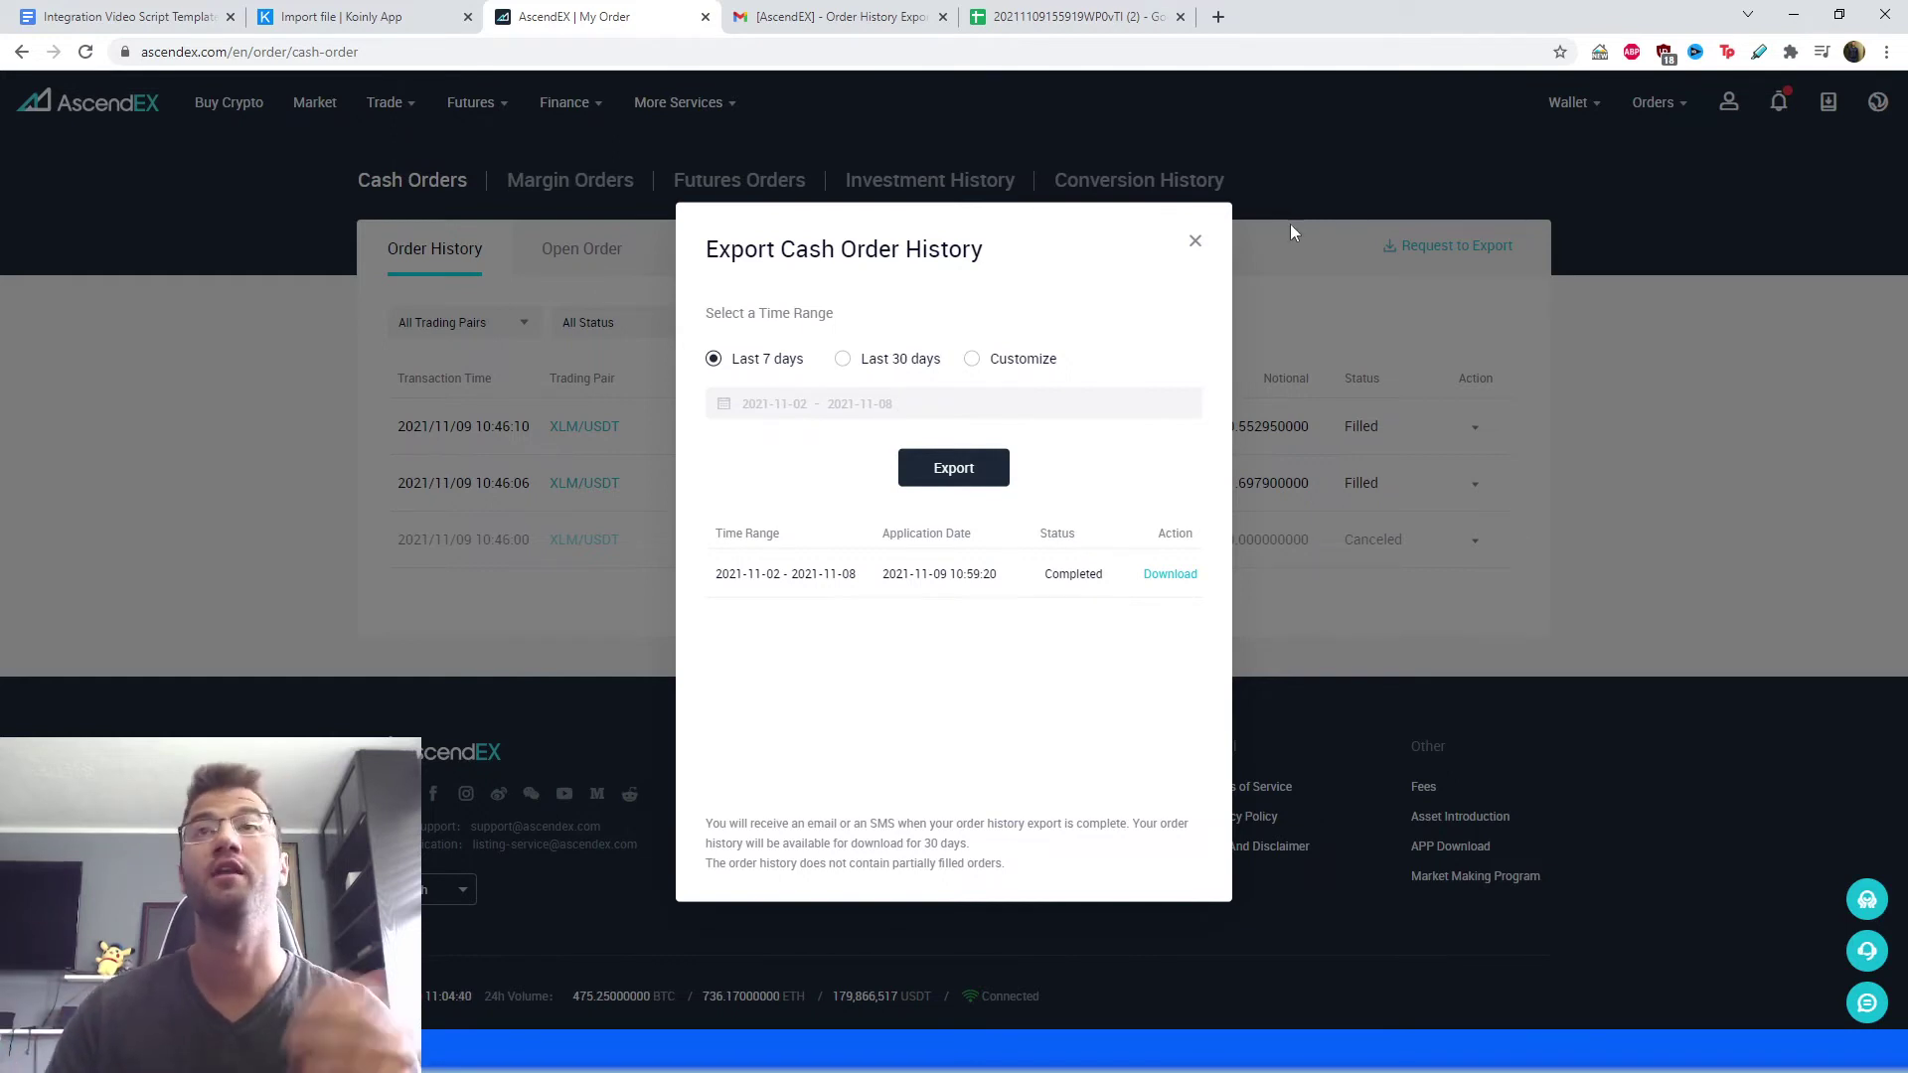
pyautogui.click(1195, 240)
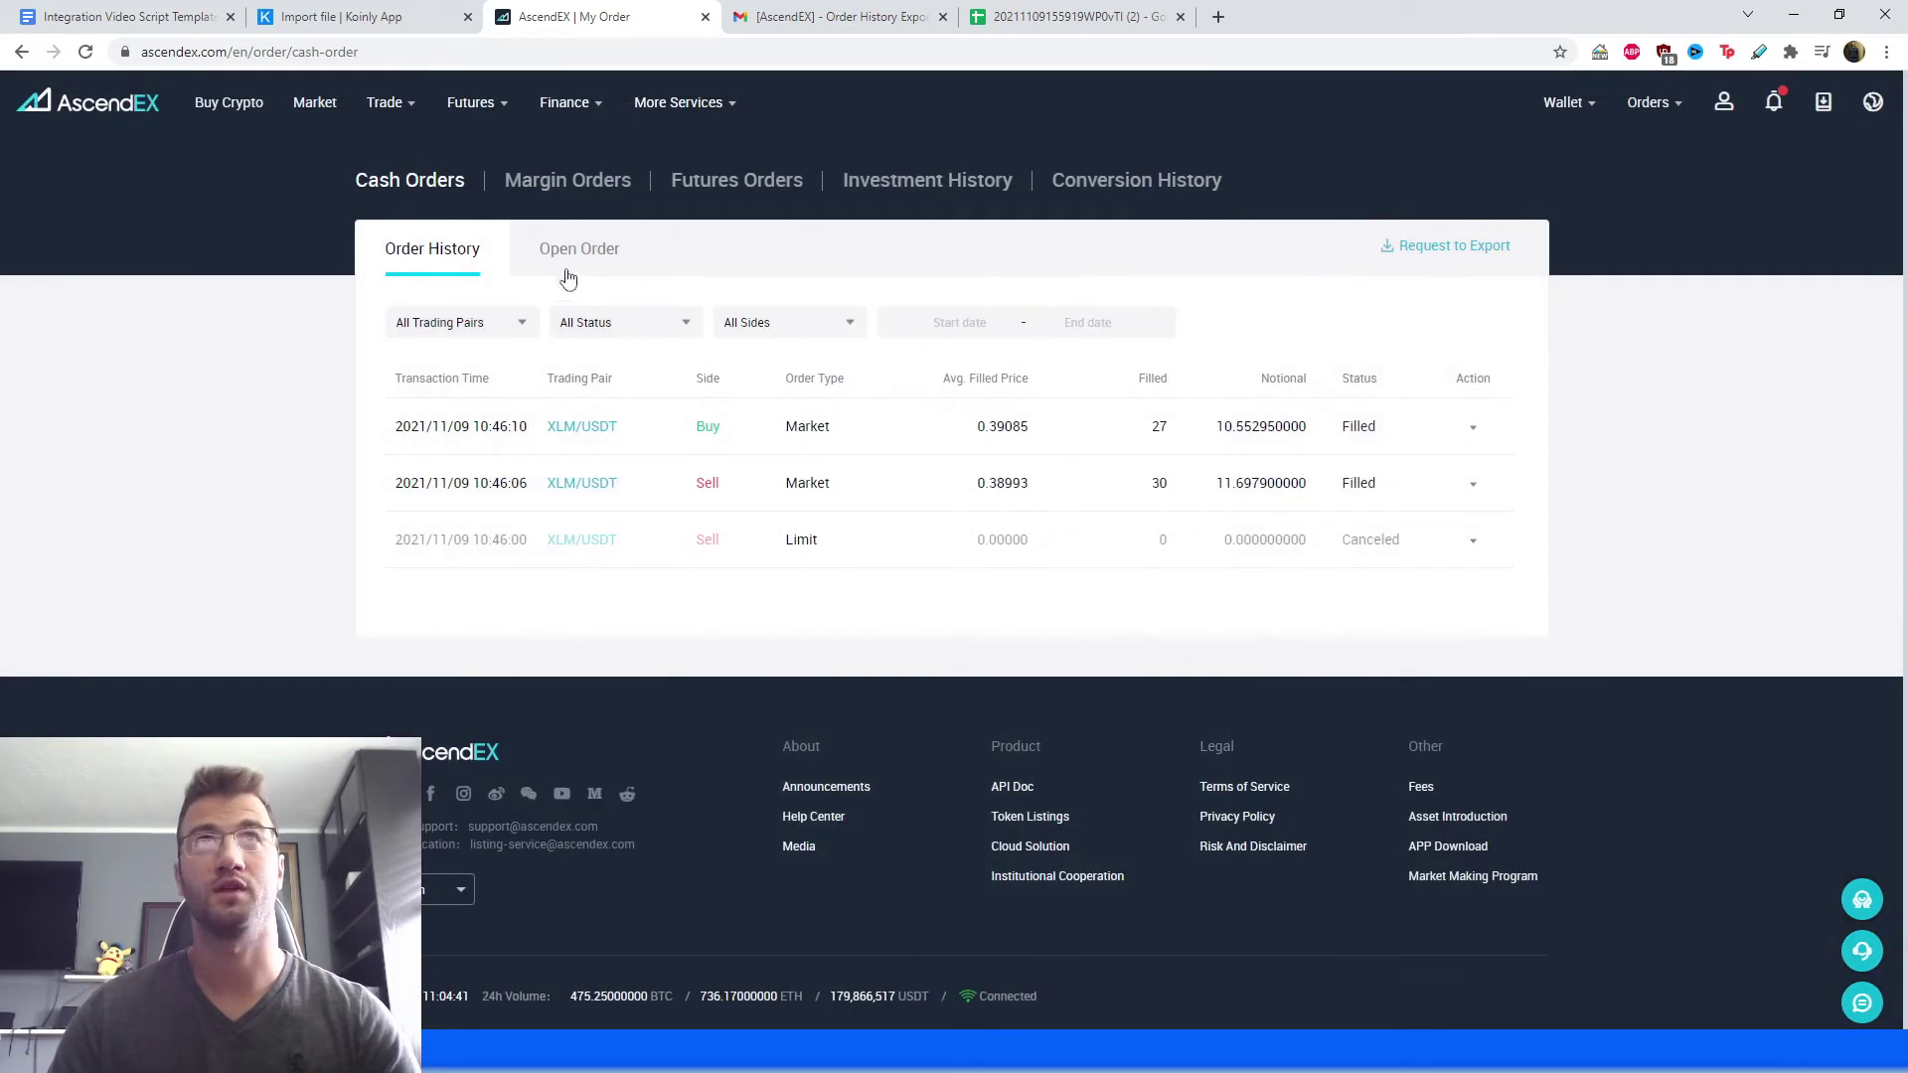
# Check the empty Margin, Futures, Investment and Conversion histories, then return to Koinly's wallets.
pyautogui.click(594, 197)
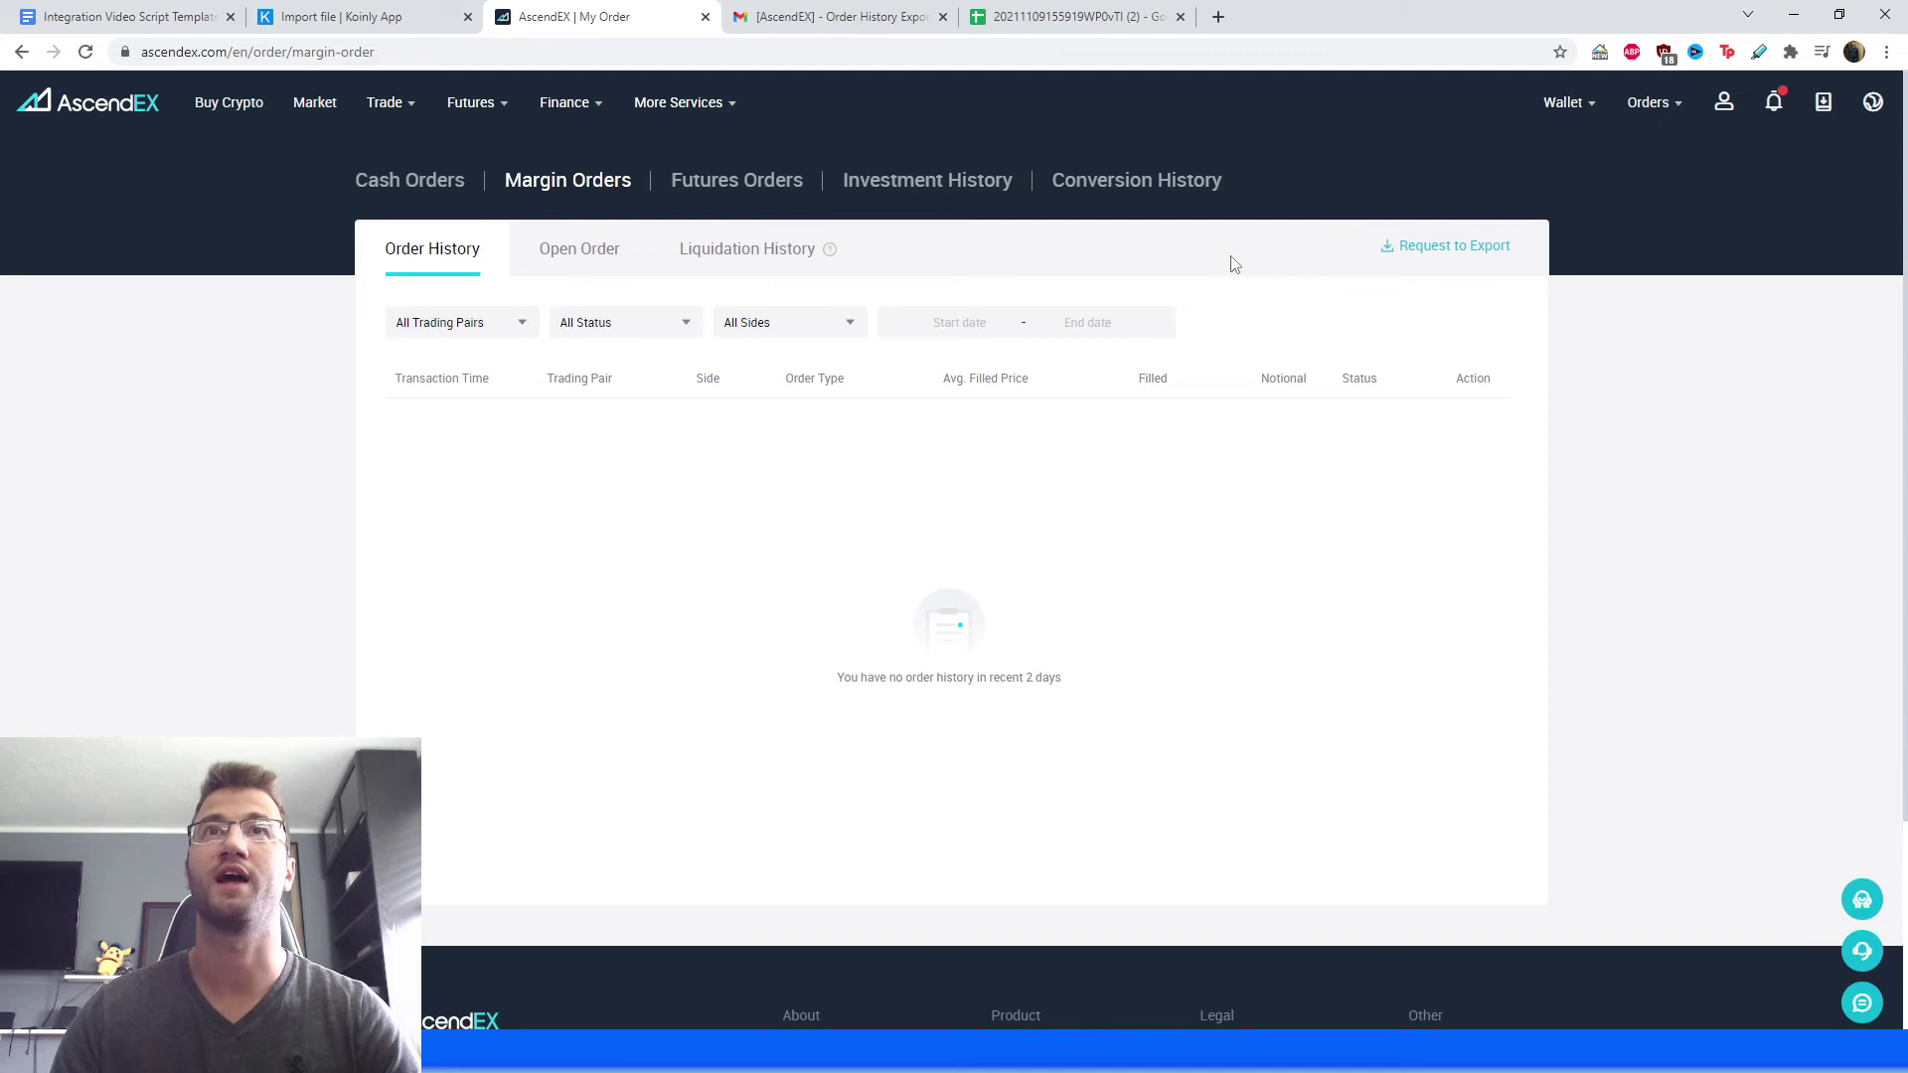
pyautogui.click(748, 188)
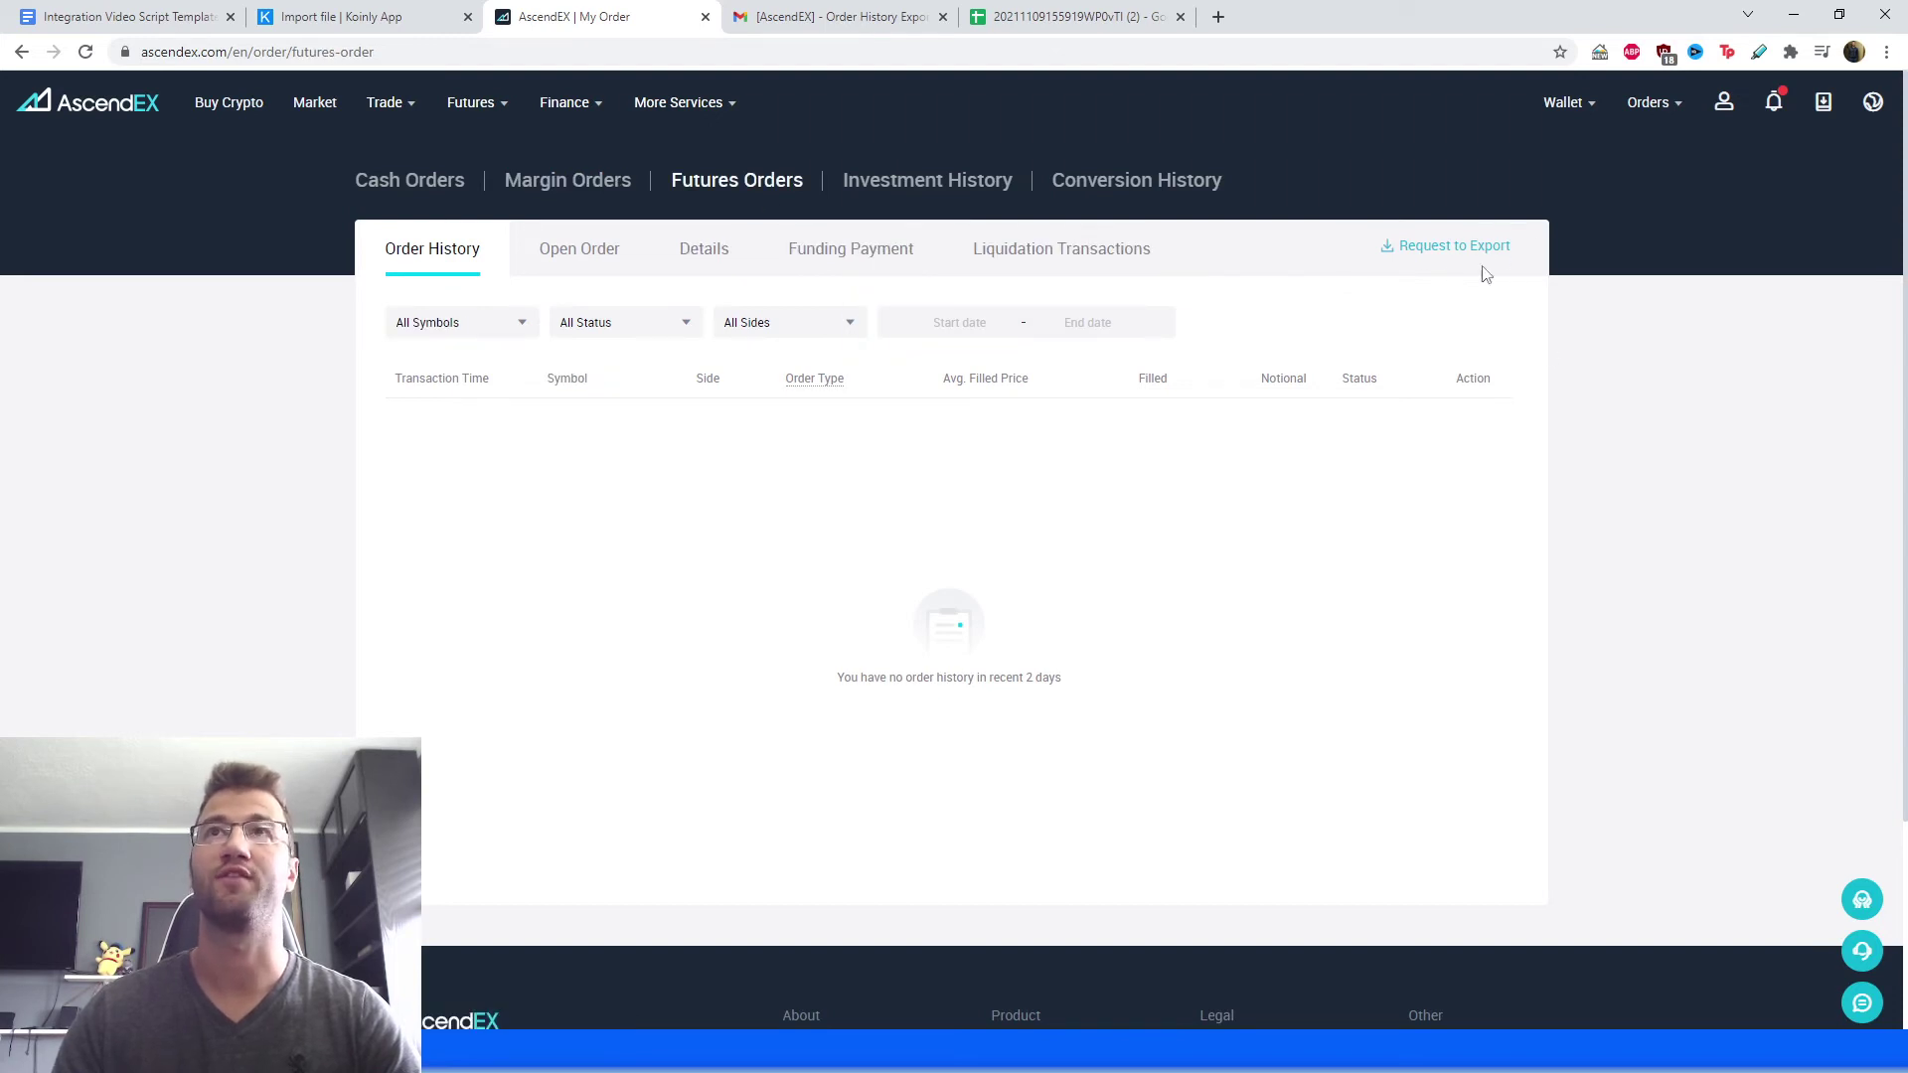
pyautogui.click(945, 179)
pyautogui.click(1112, 183)
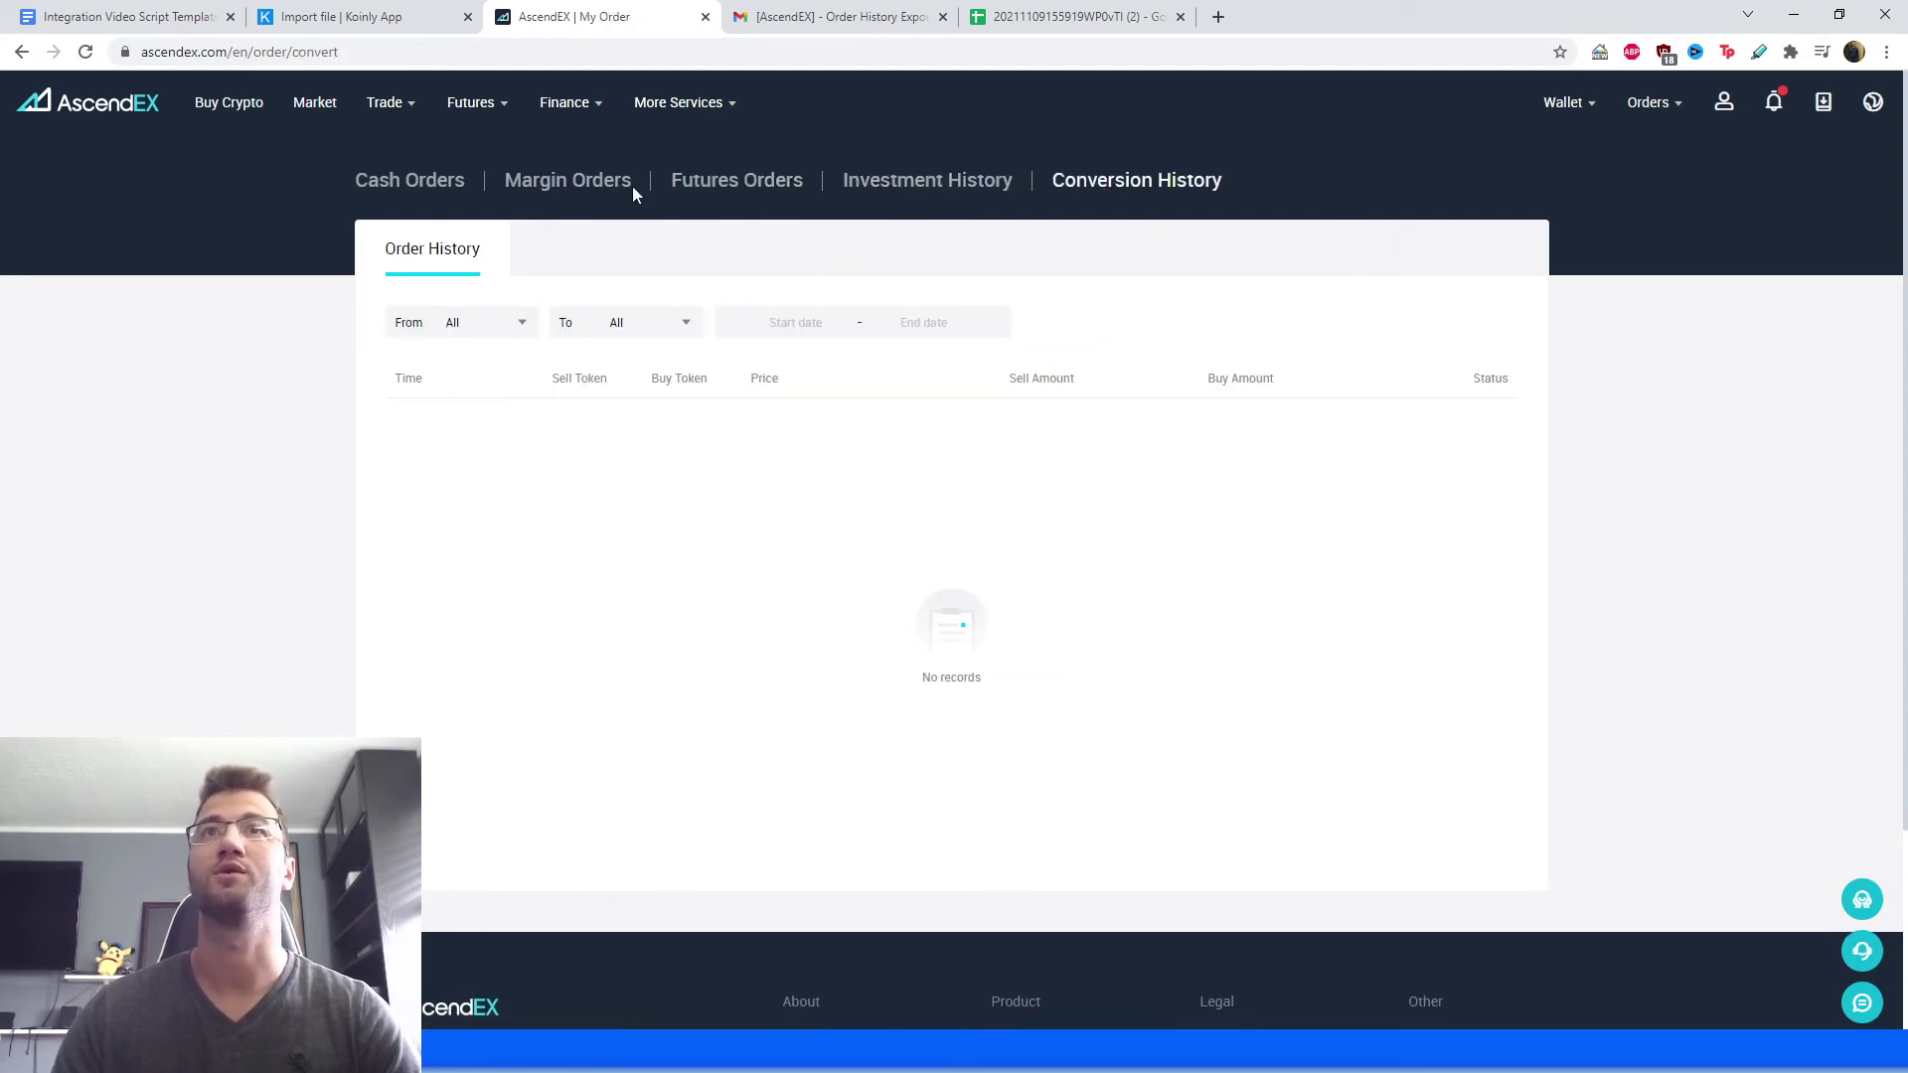
pyautogui.click(606, 186)
pyautogui.click(603, 250)
pyautogui.click(725, 248)
pyautogui.click(737, 180)
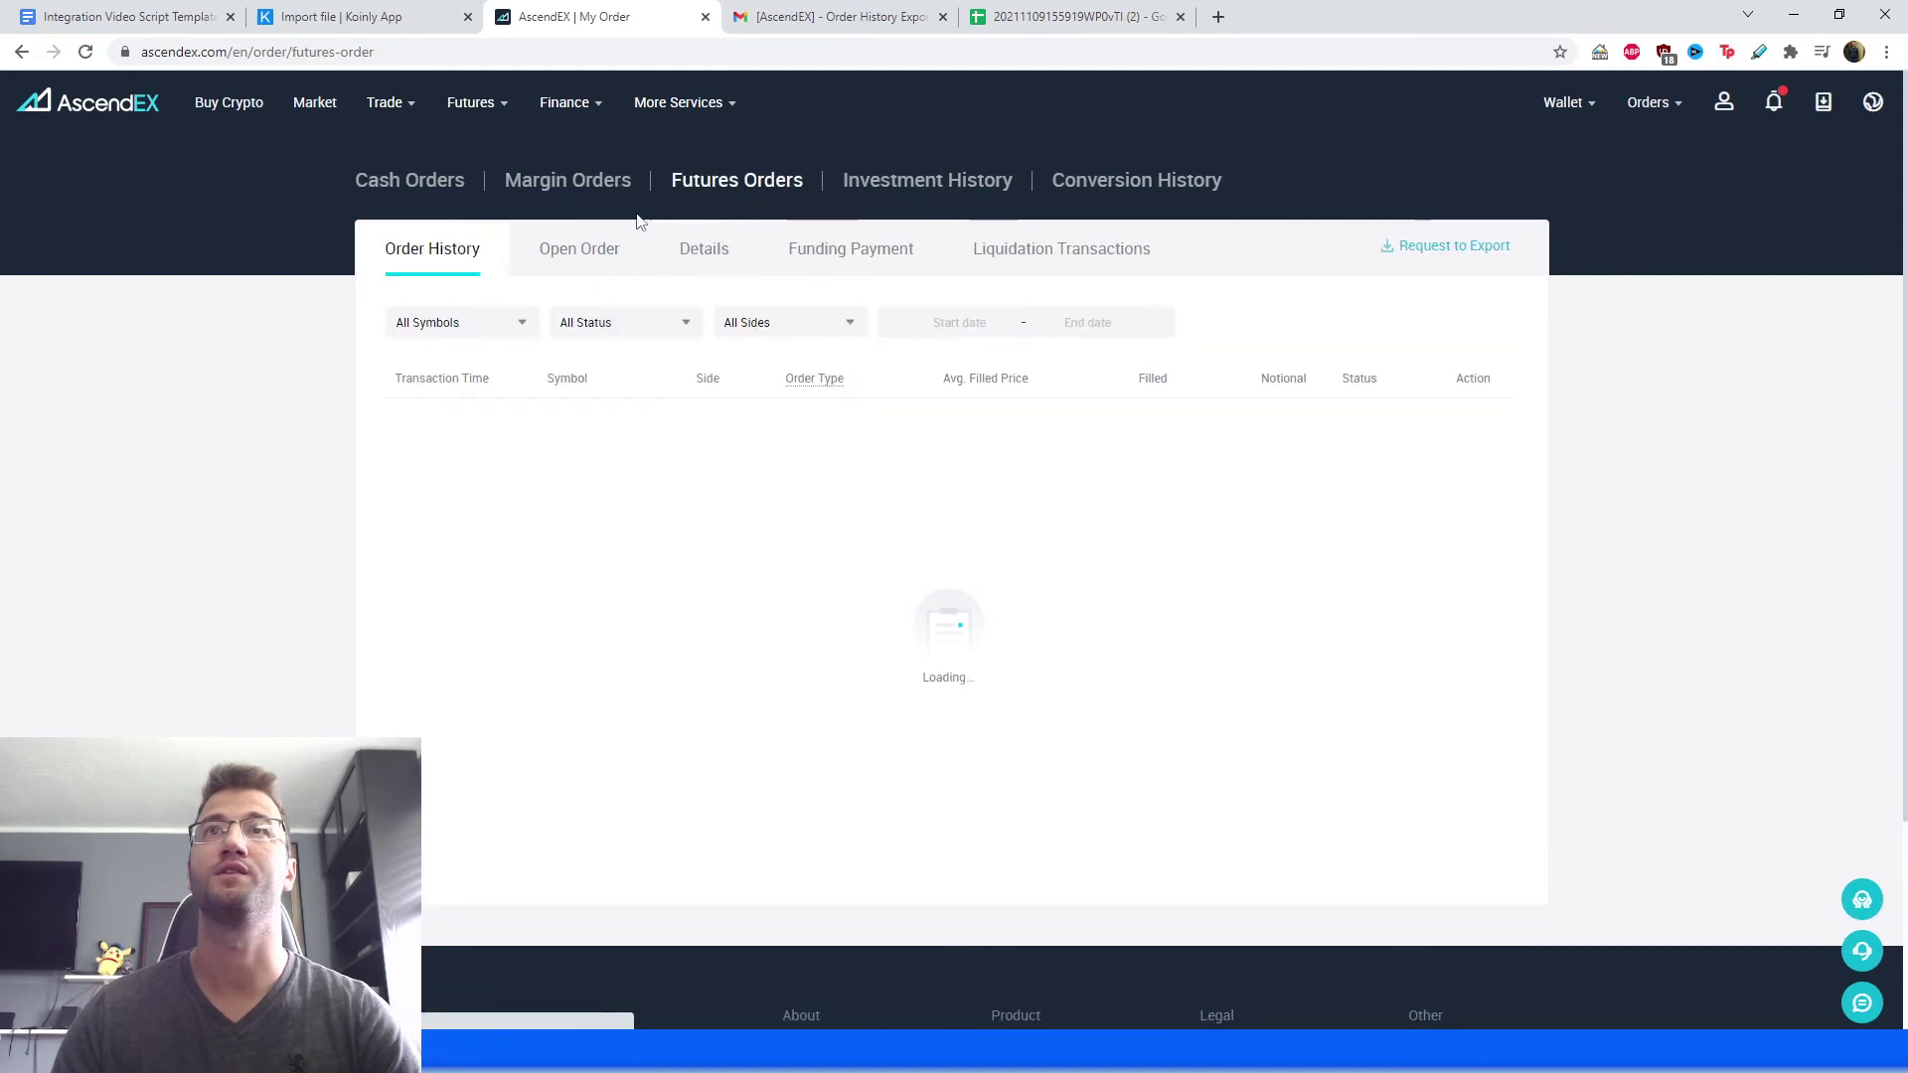
pyautogui.click(694, 250)
pyautogui.click(587, 199)
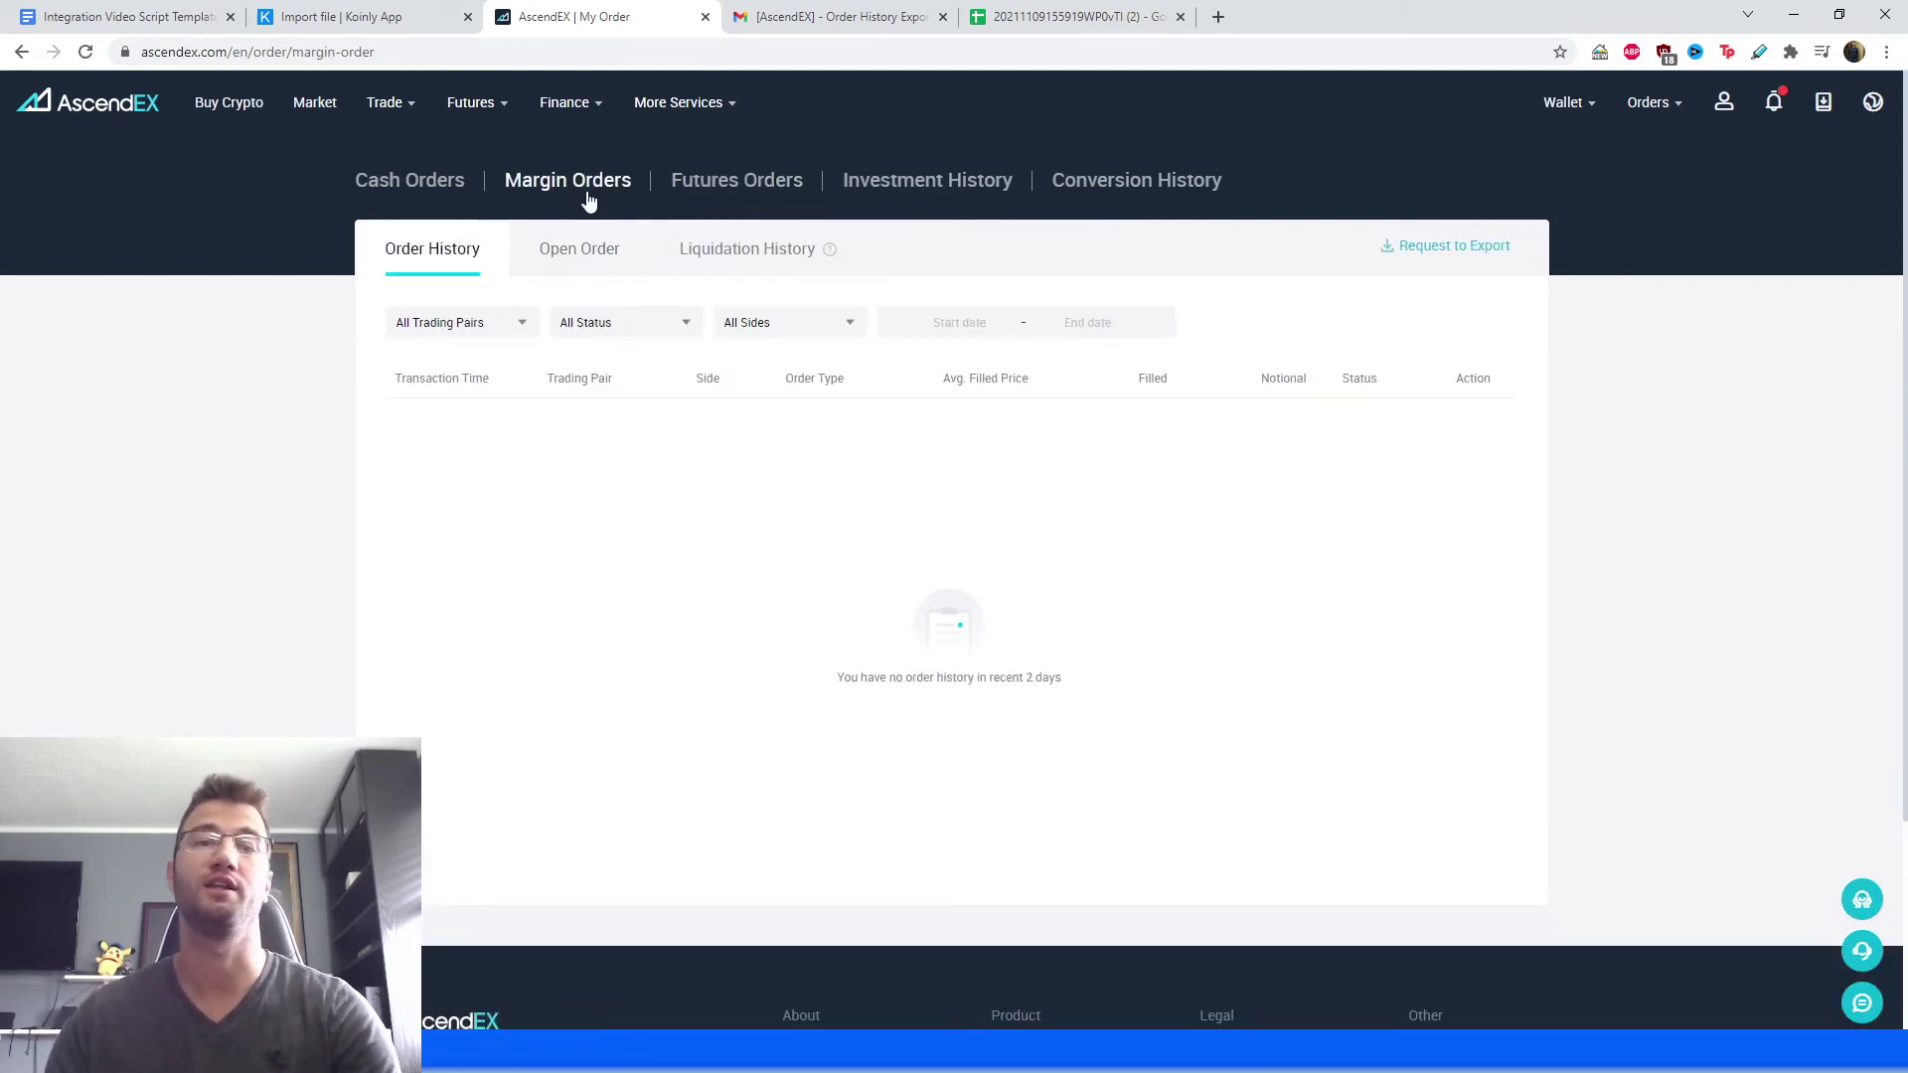
pyautogui.hotkey('ctrl', 'shift', 'Tab')
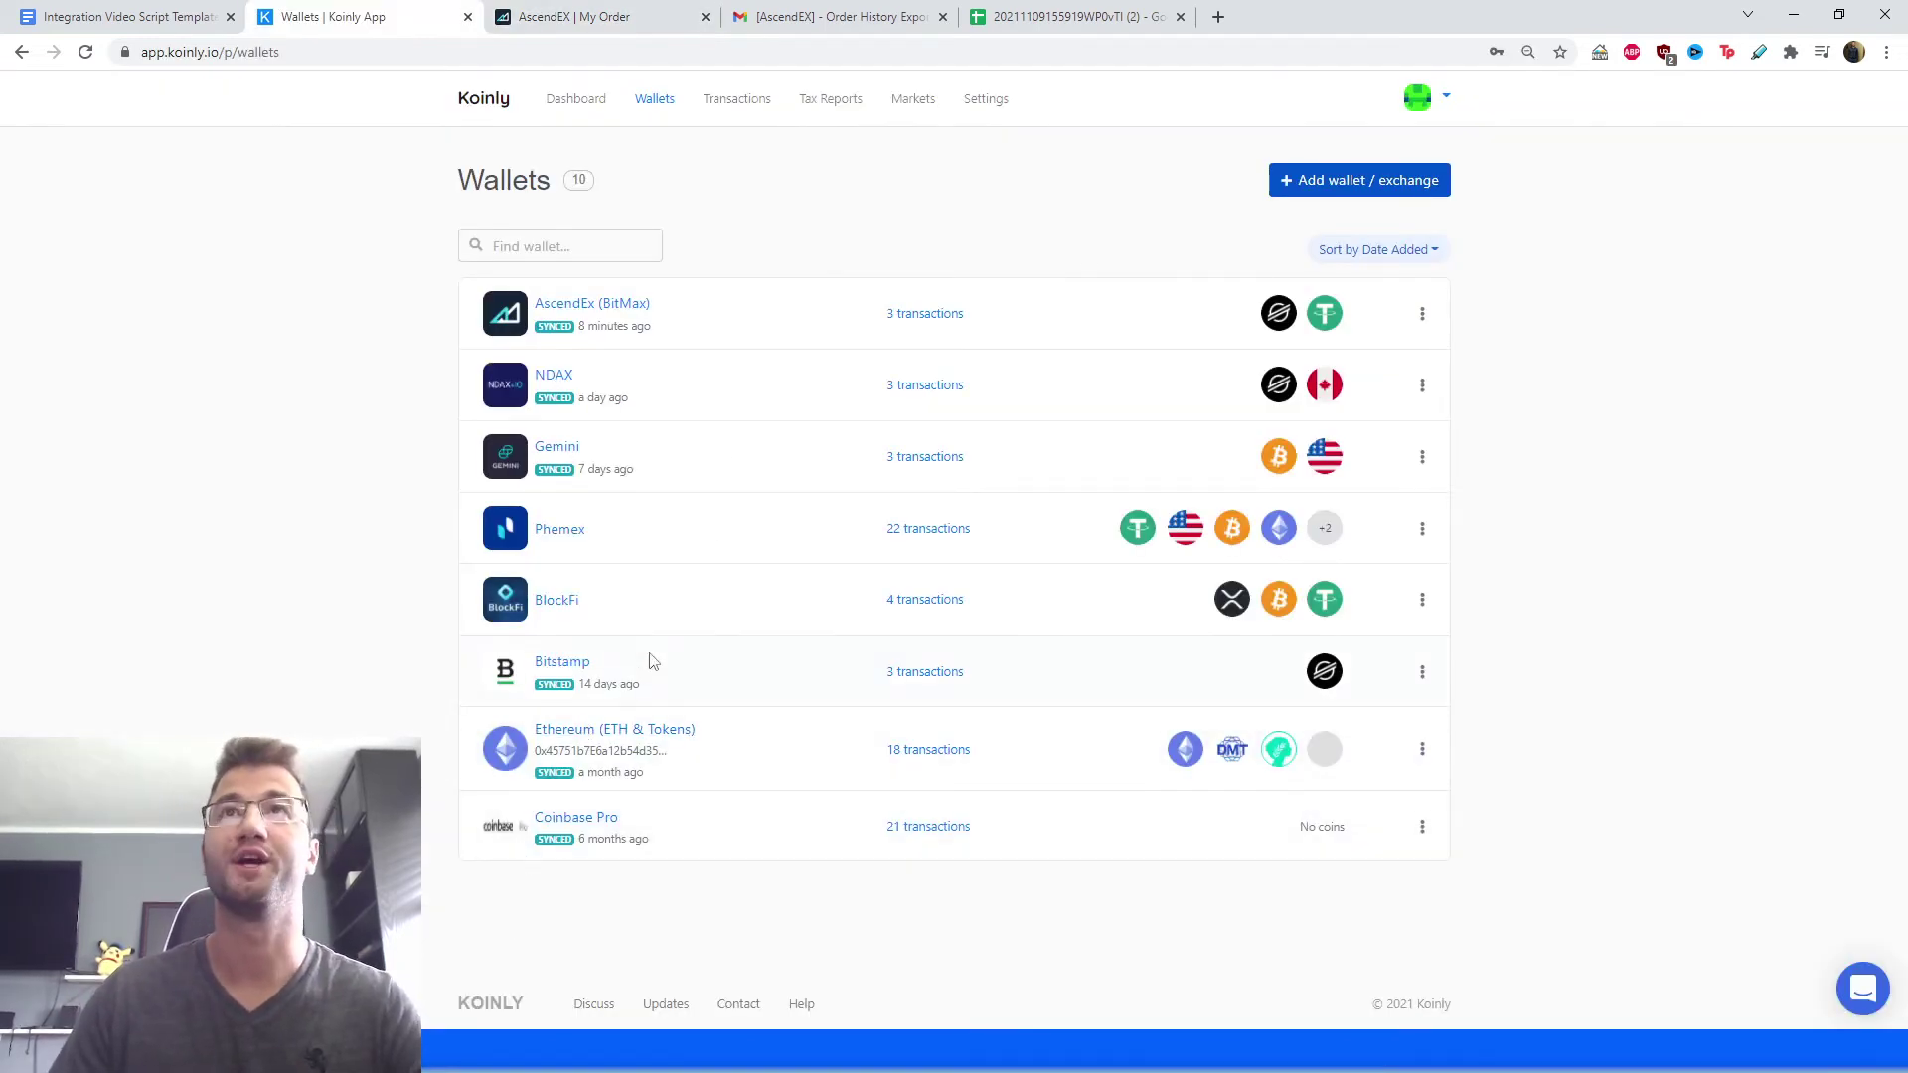
# Go to Tax Reports and highlight the CA$2,387.63 capital gains figure in the 2021-22 summary.
pyautogui.click(833, 98)
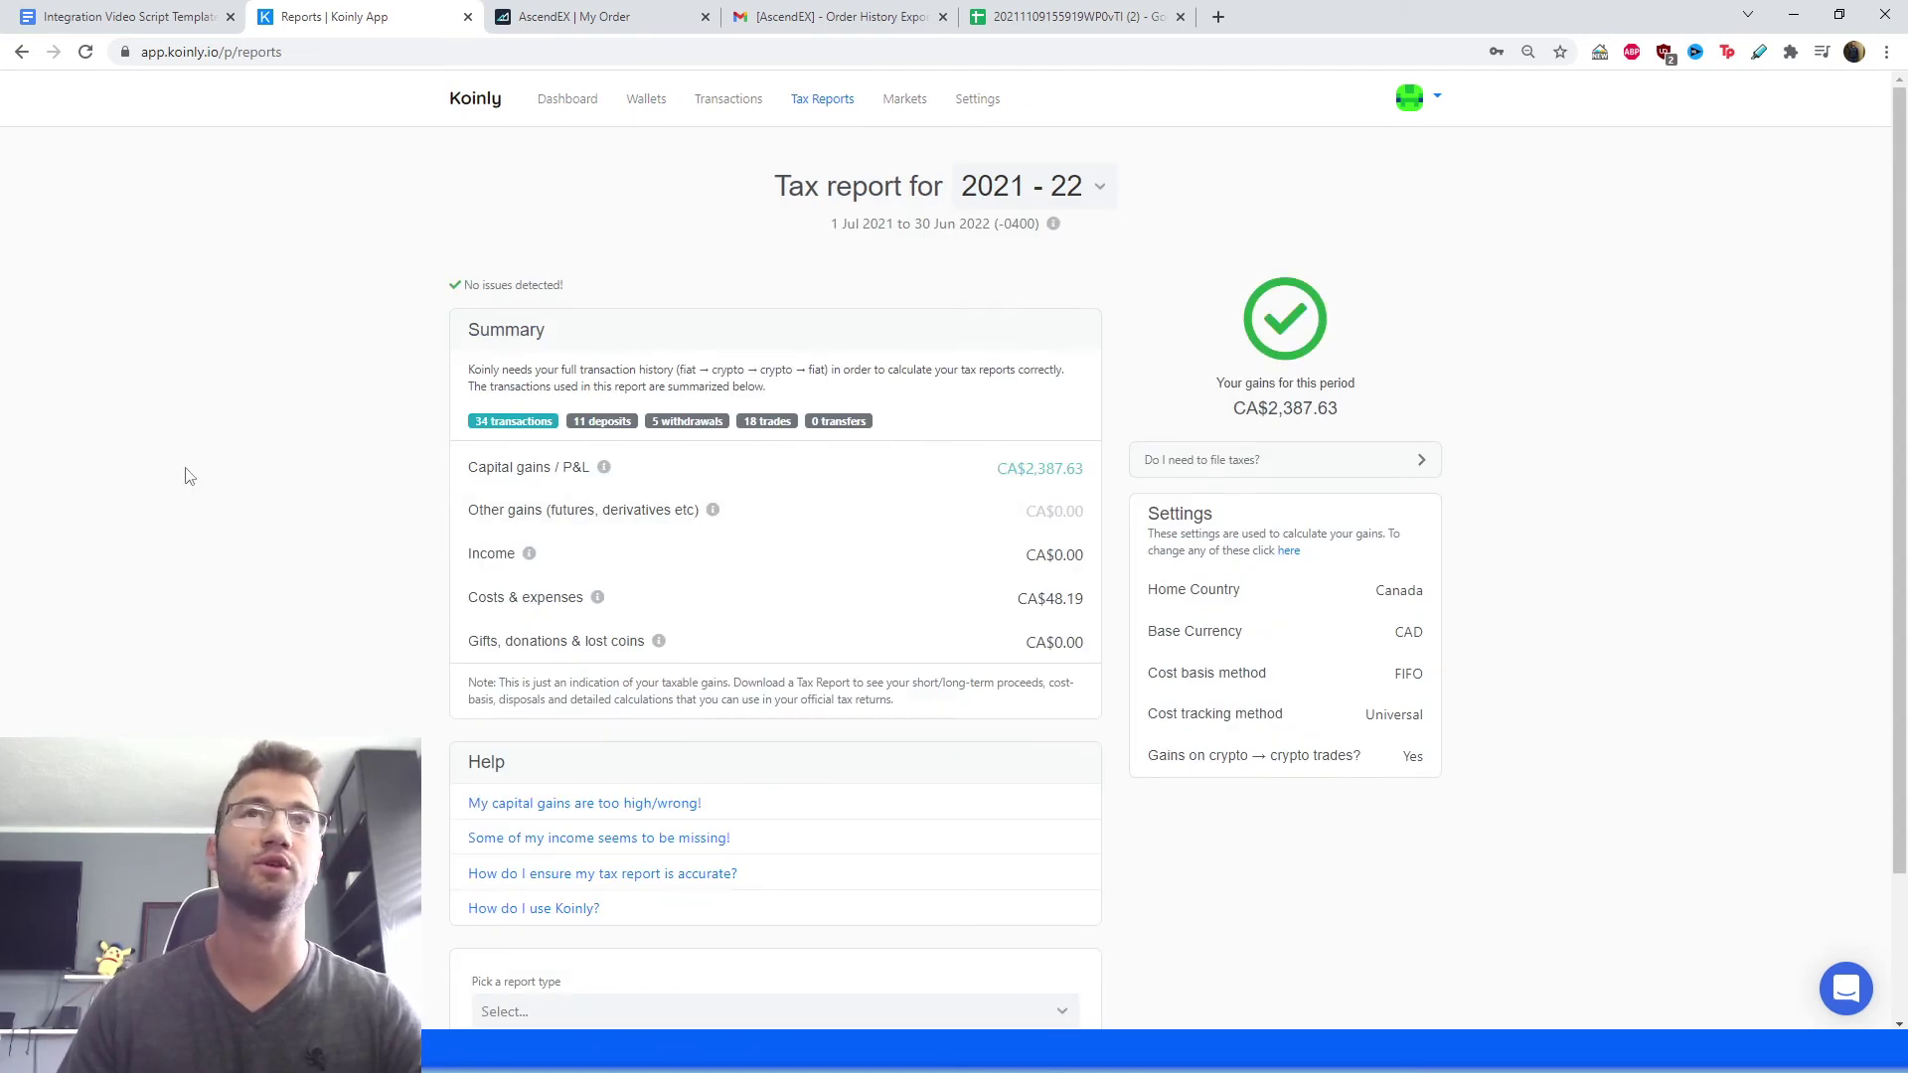
pyautogui.scroll(-2, 502, 551)
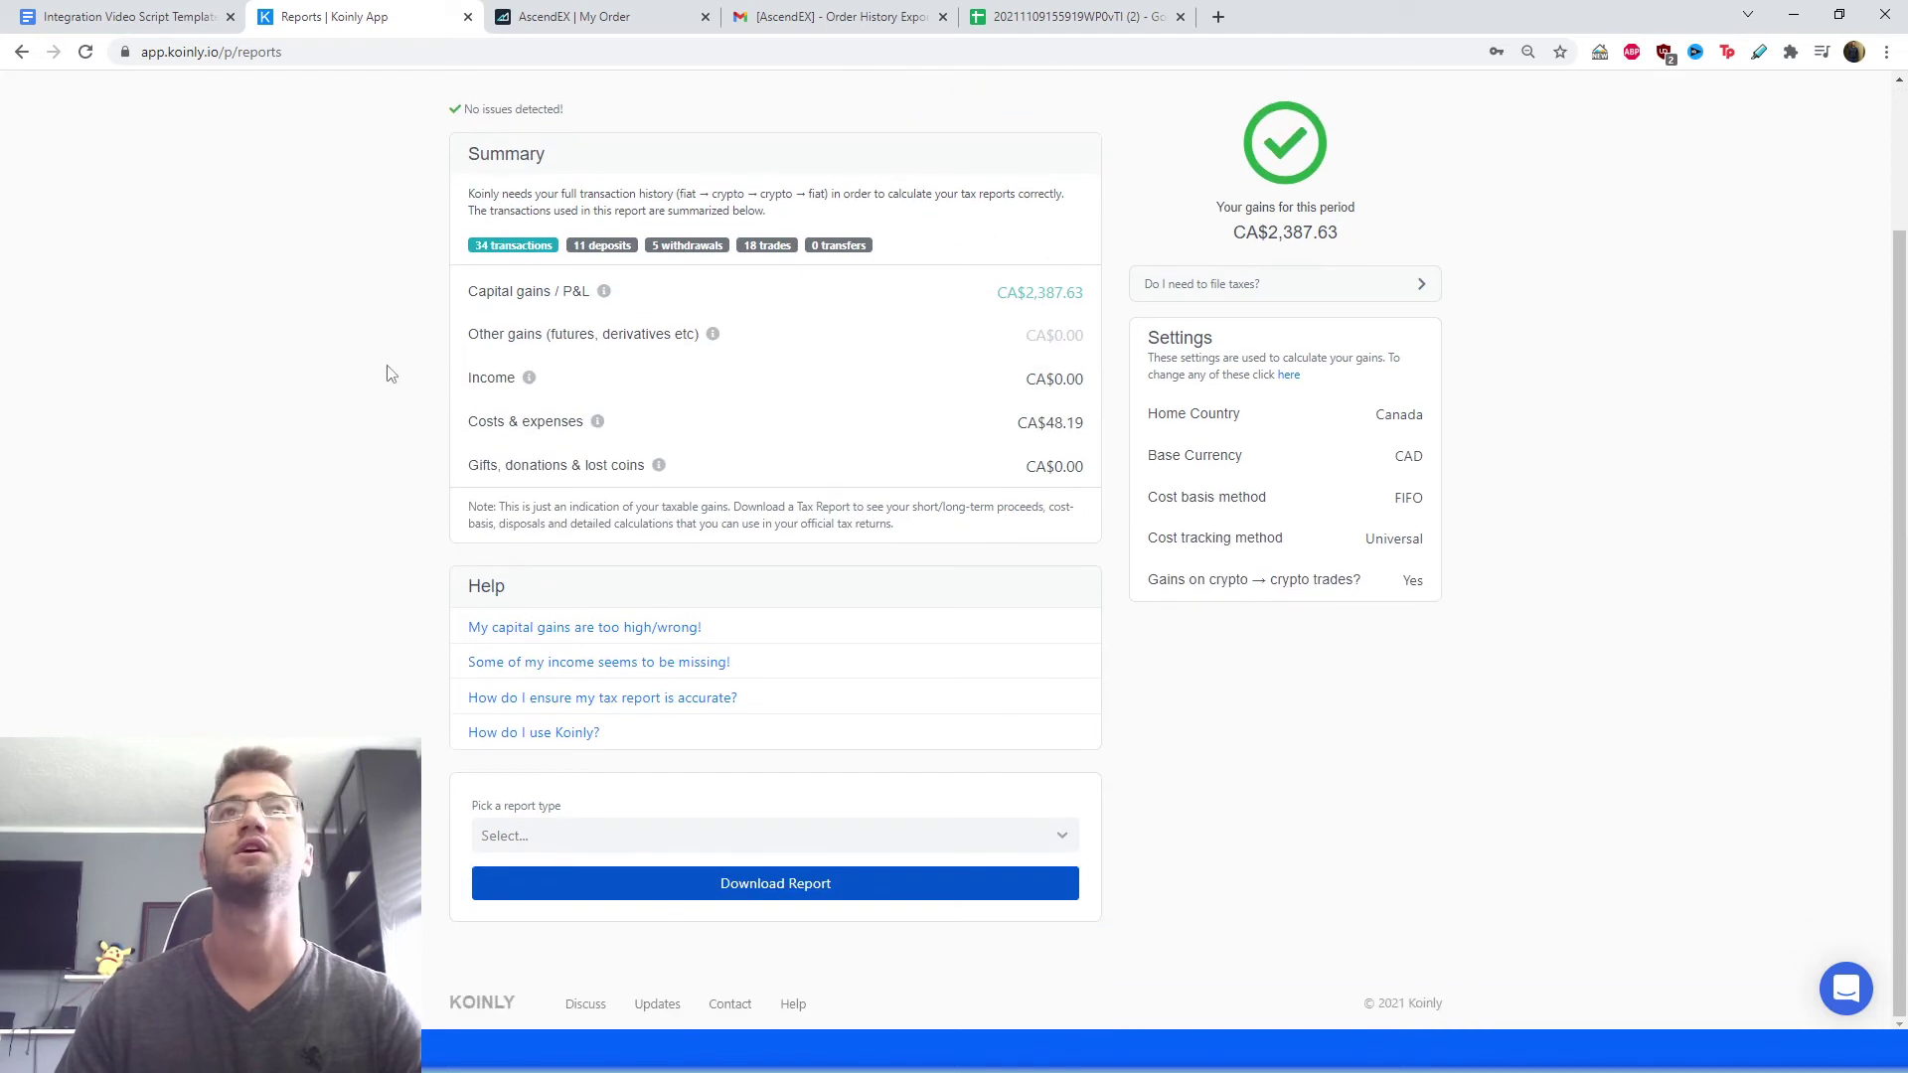
pyautogui.moveTo(447, 309); pyautogui.dragTo(592, 293)
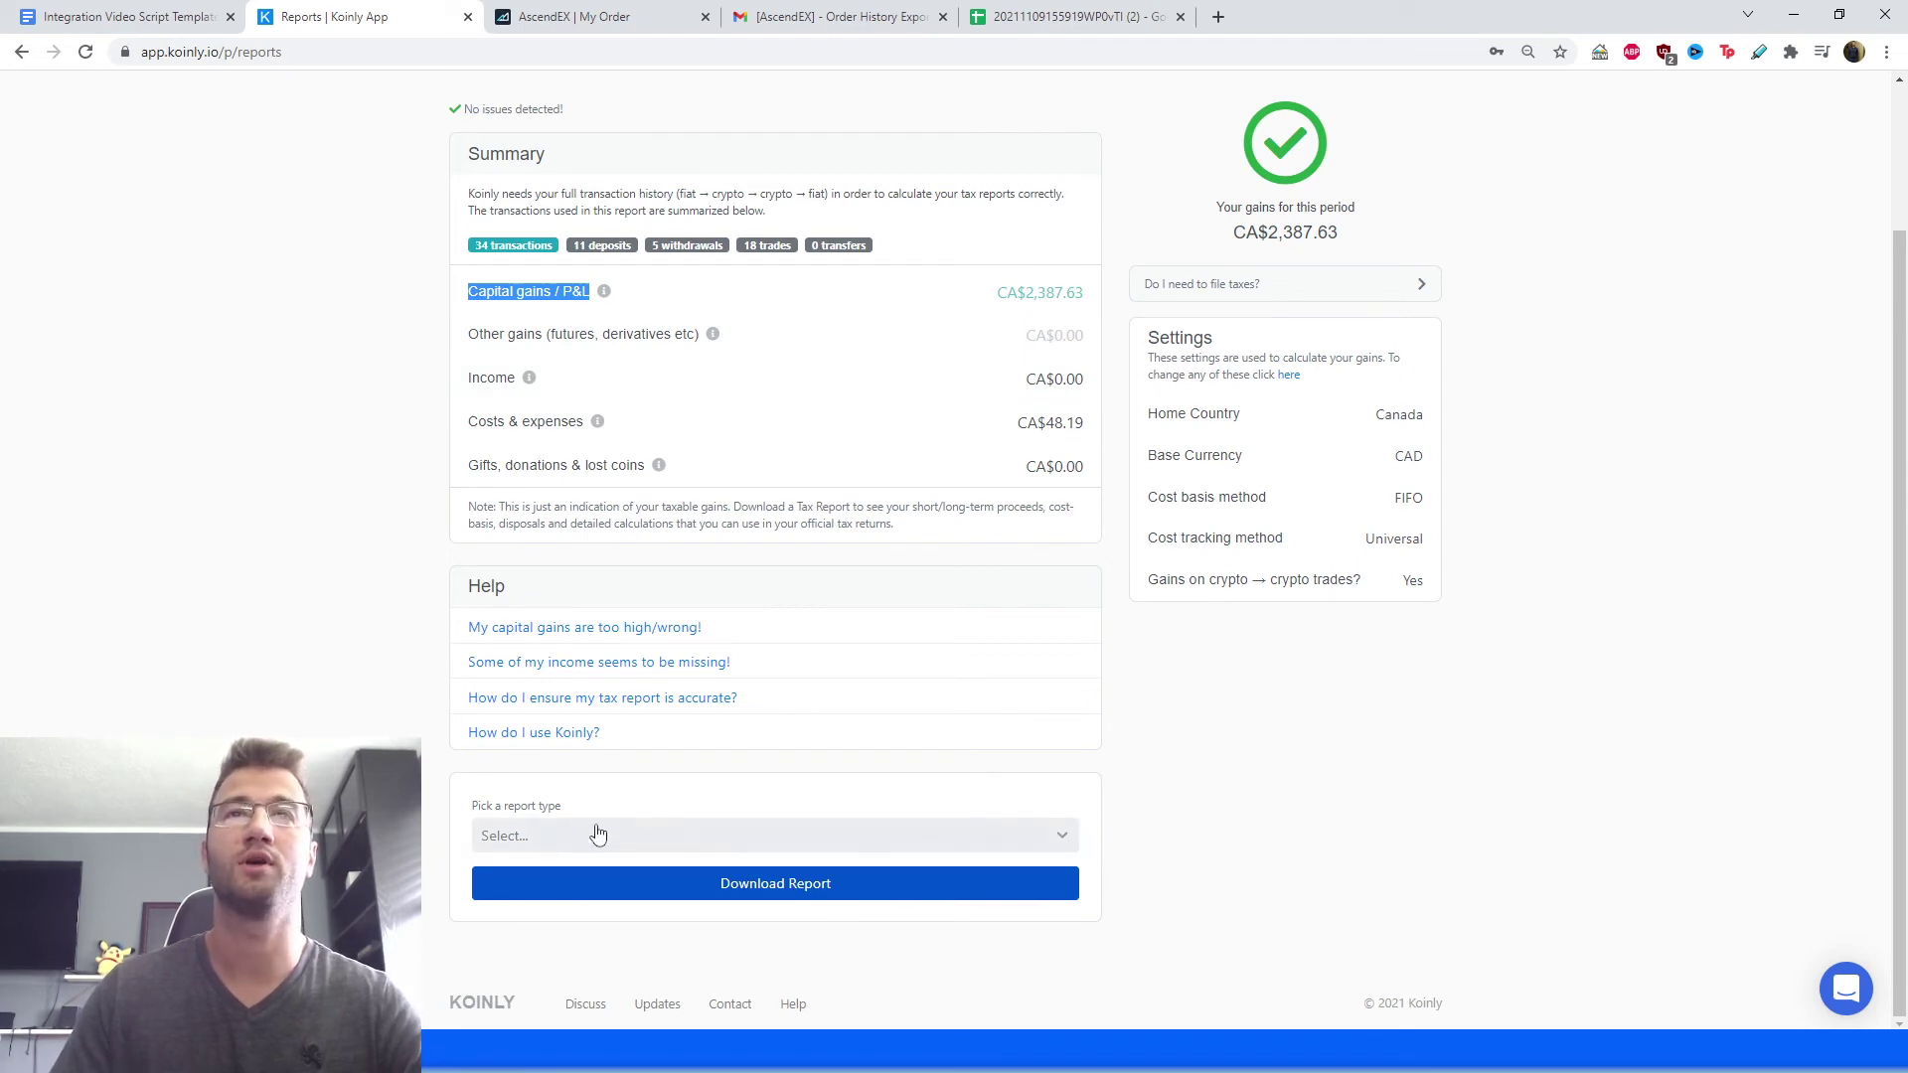
# View the list of available report types, then dismiss it without choosing one.
pyautogui.click(630, 843)
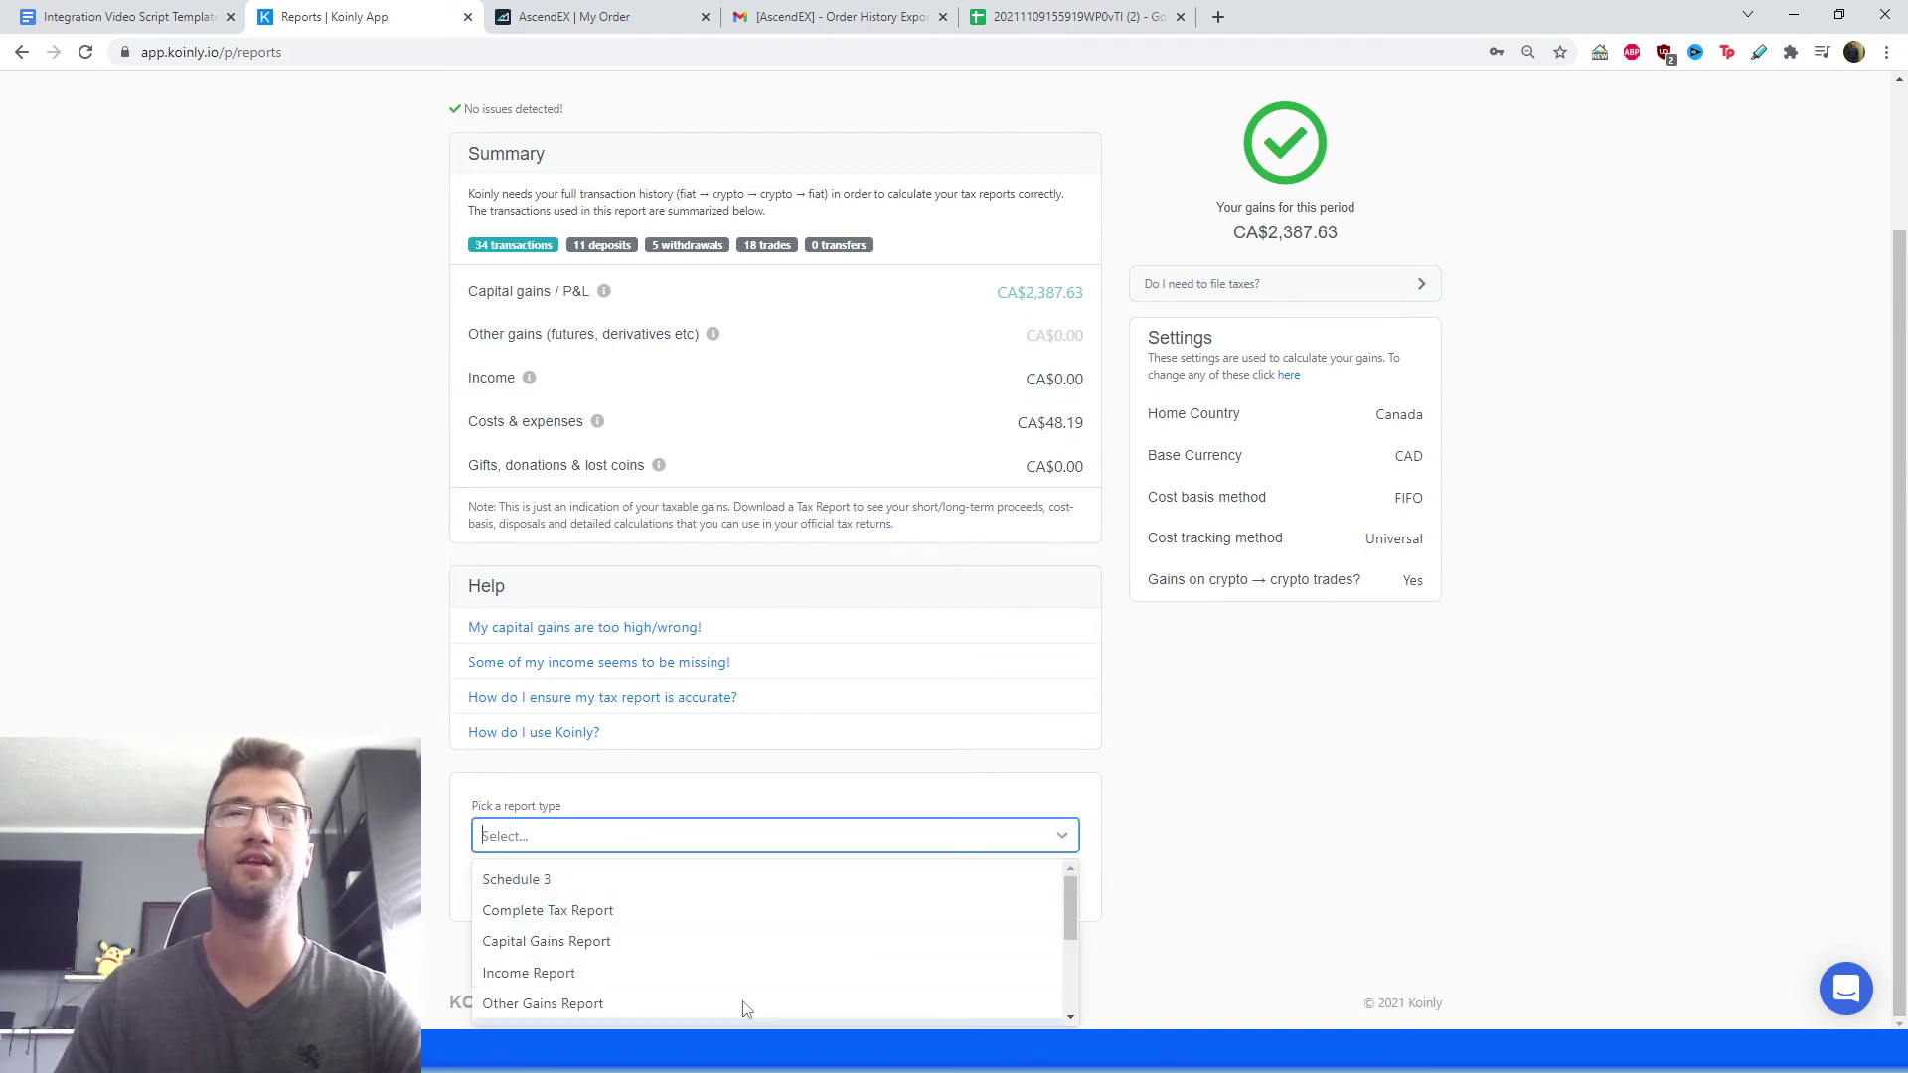
pyautogui.press('Escape')
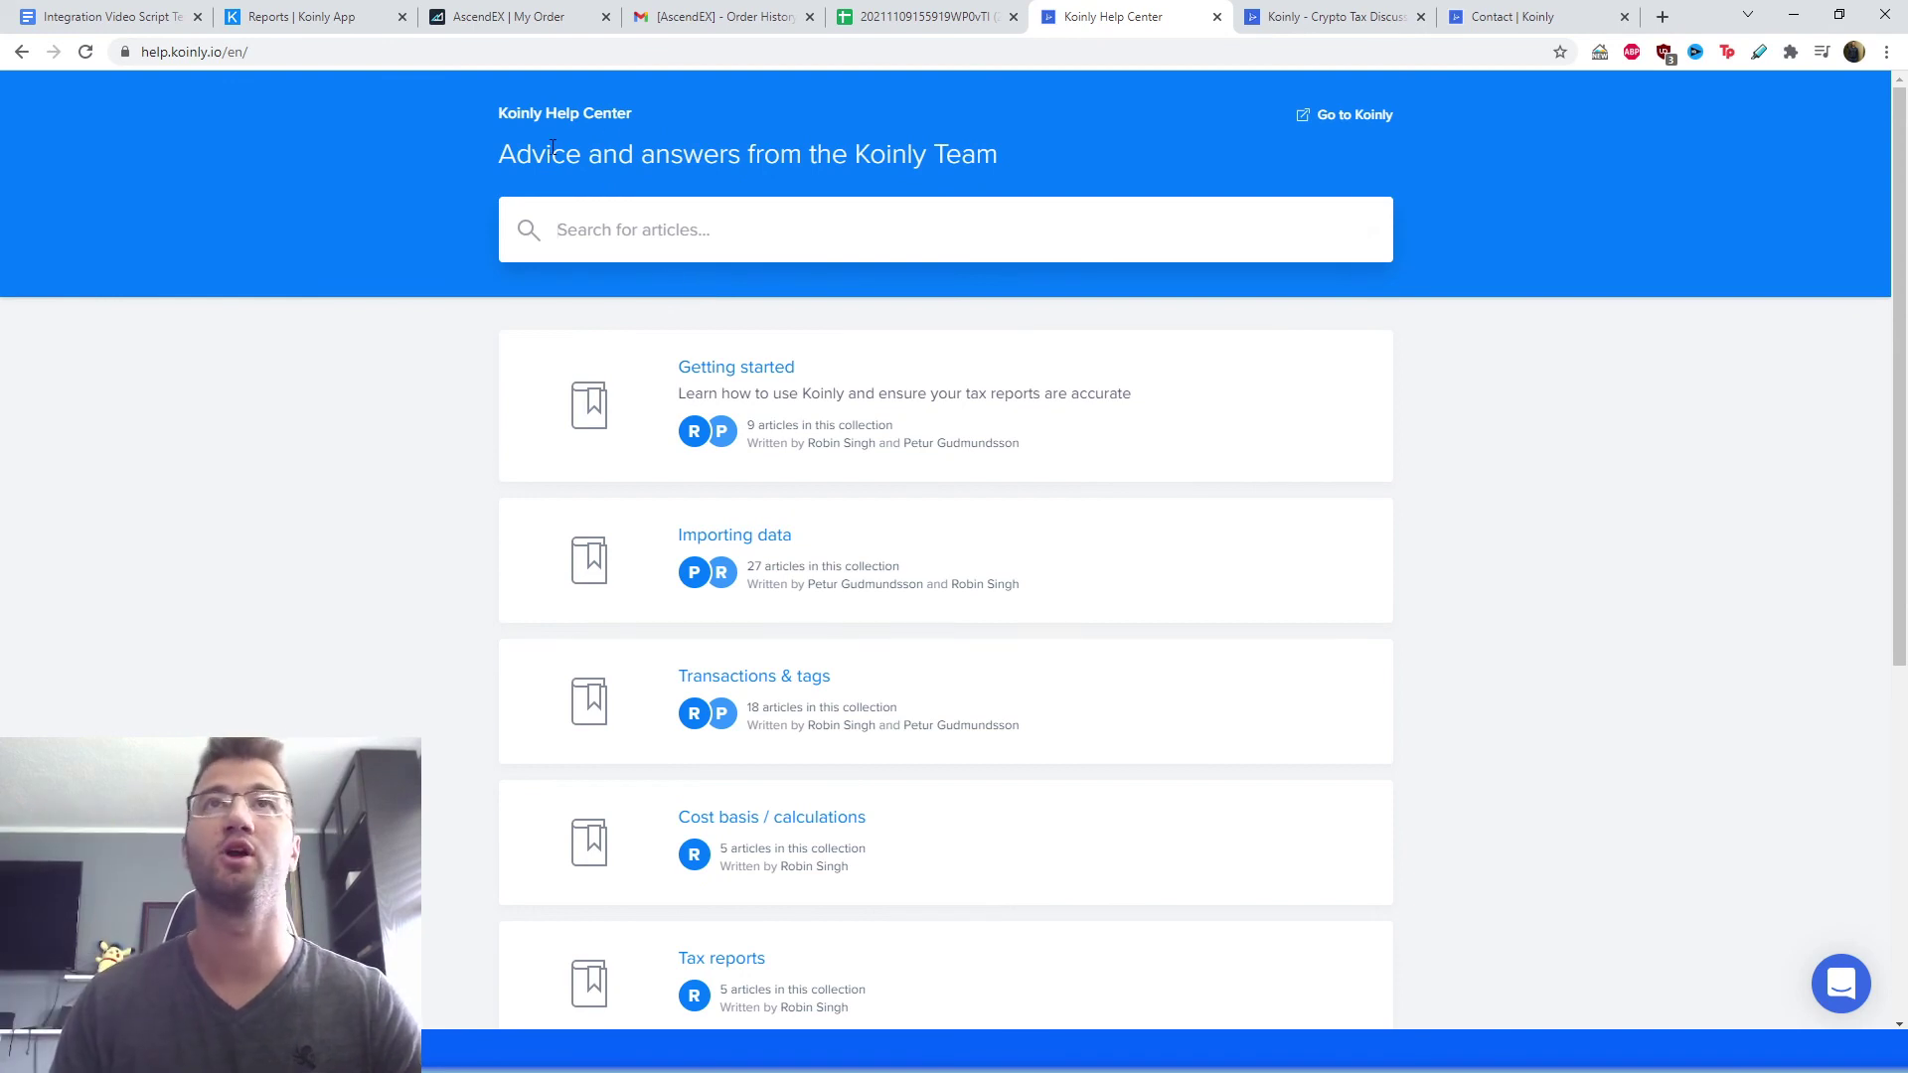
# Skim the Help Center articles, then visit the Koinly Discuss forum and the Contact Koinly page.
pyautogui.scroll(-3, 991, 703)
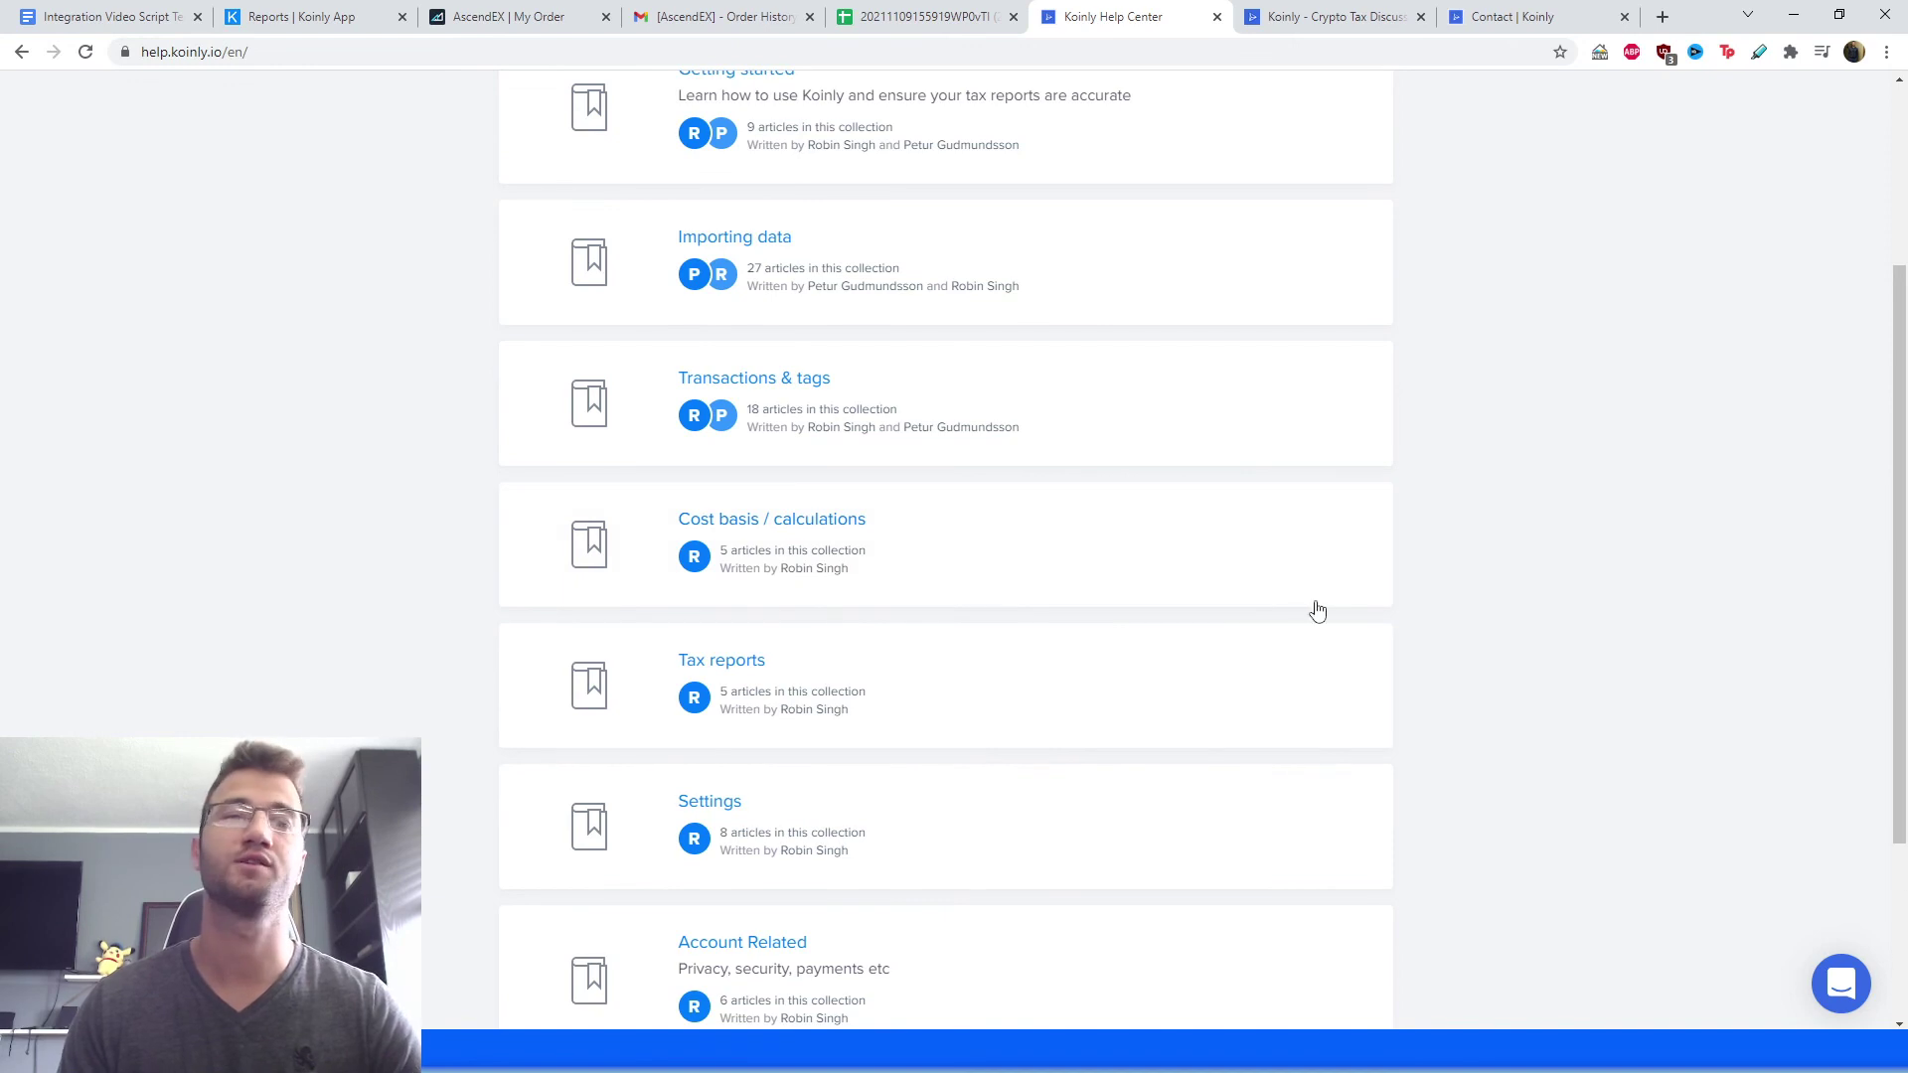
pyautogui.click(1347, 14)
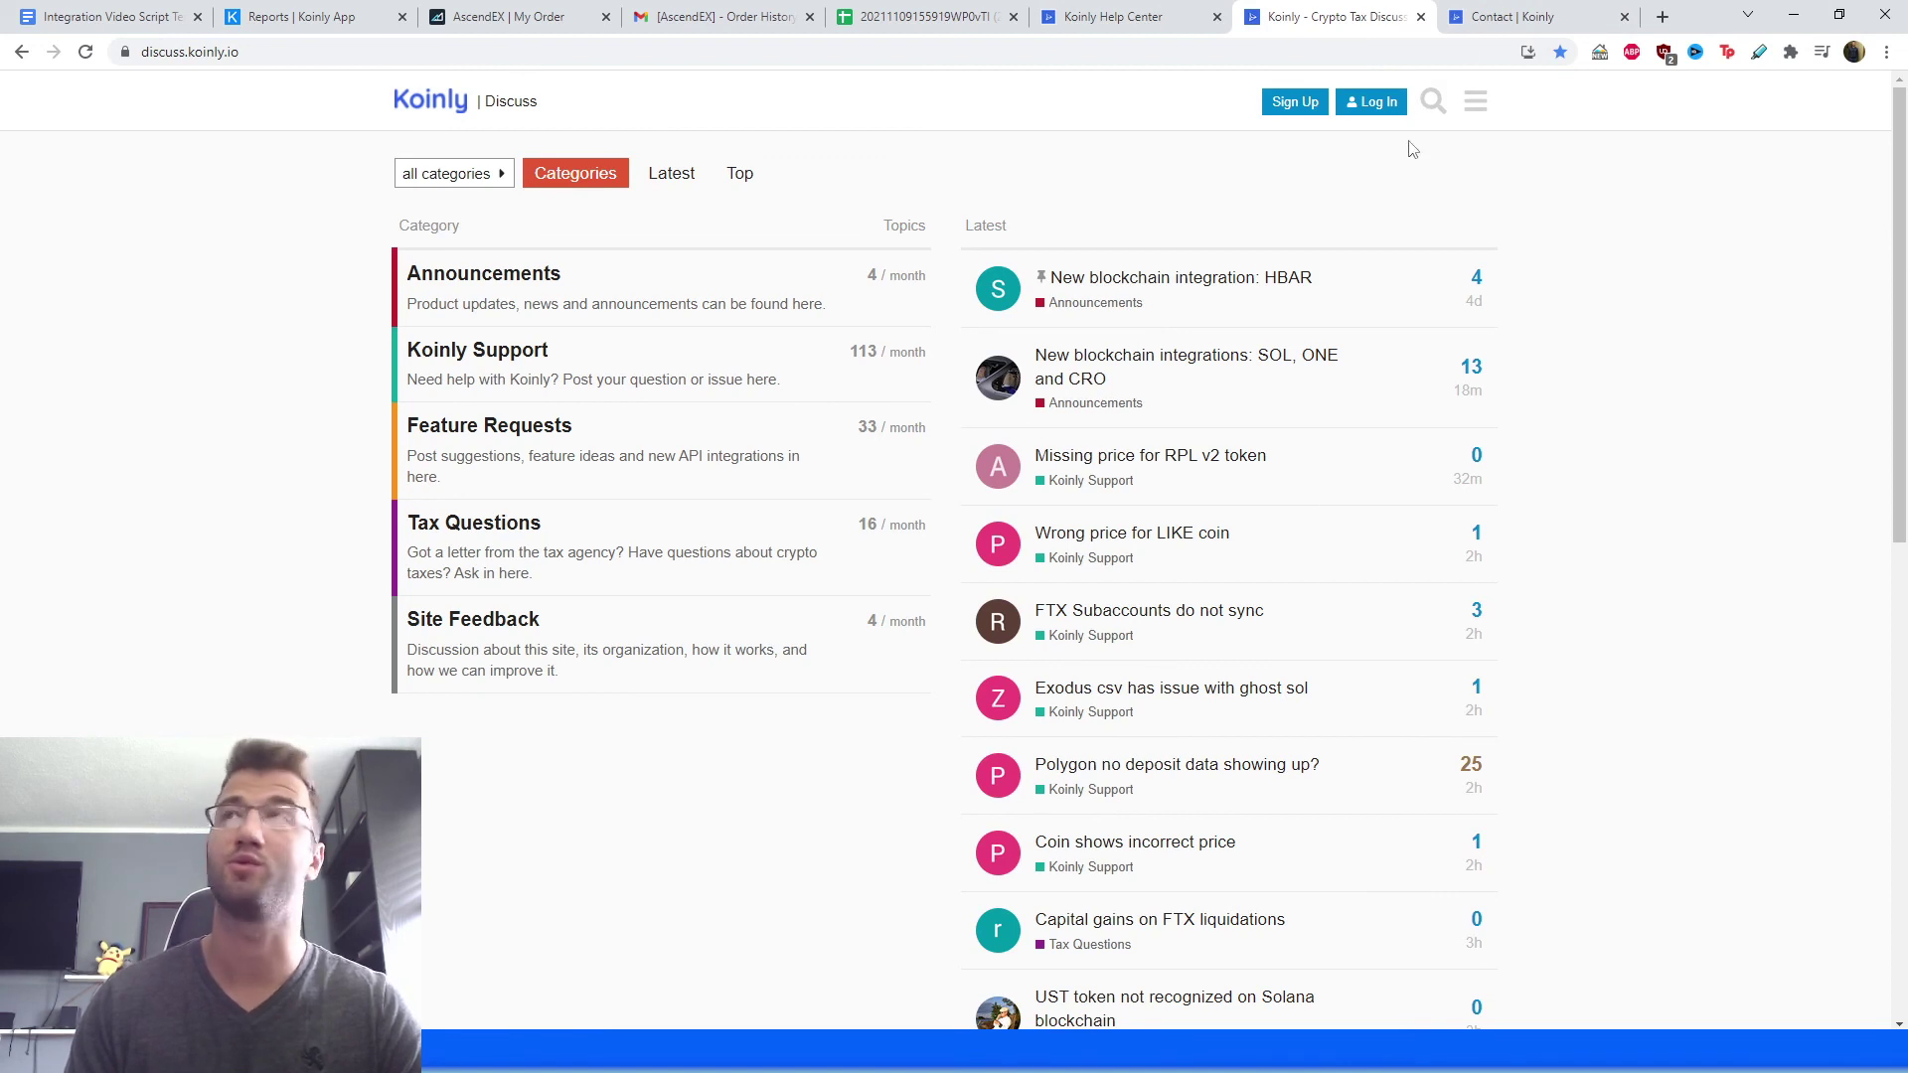
pyautogui.click(1505, 16)
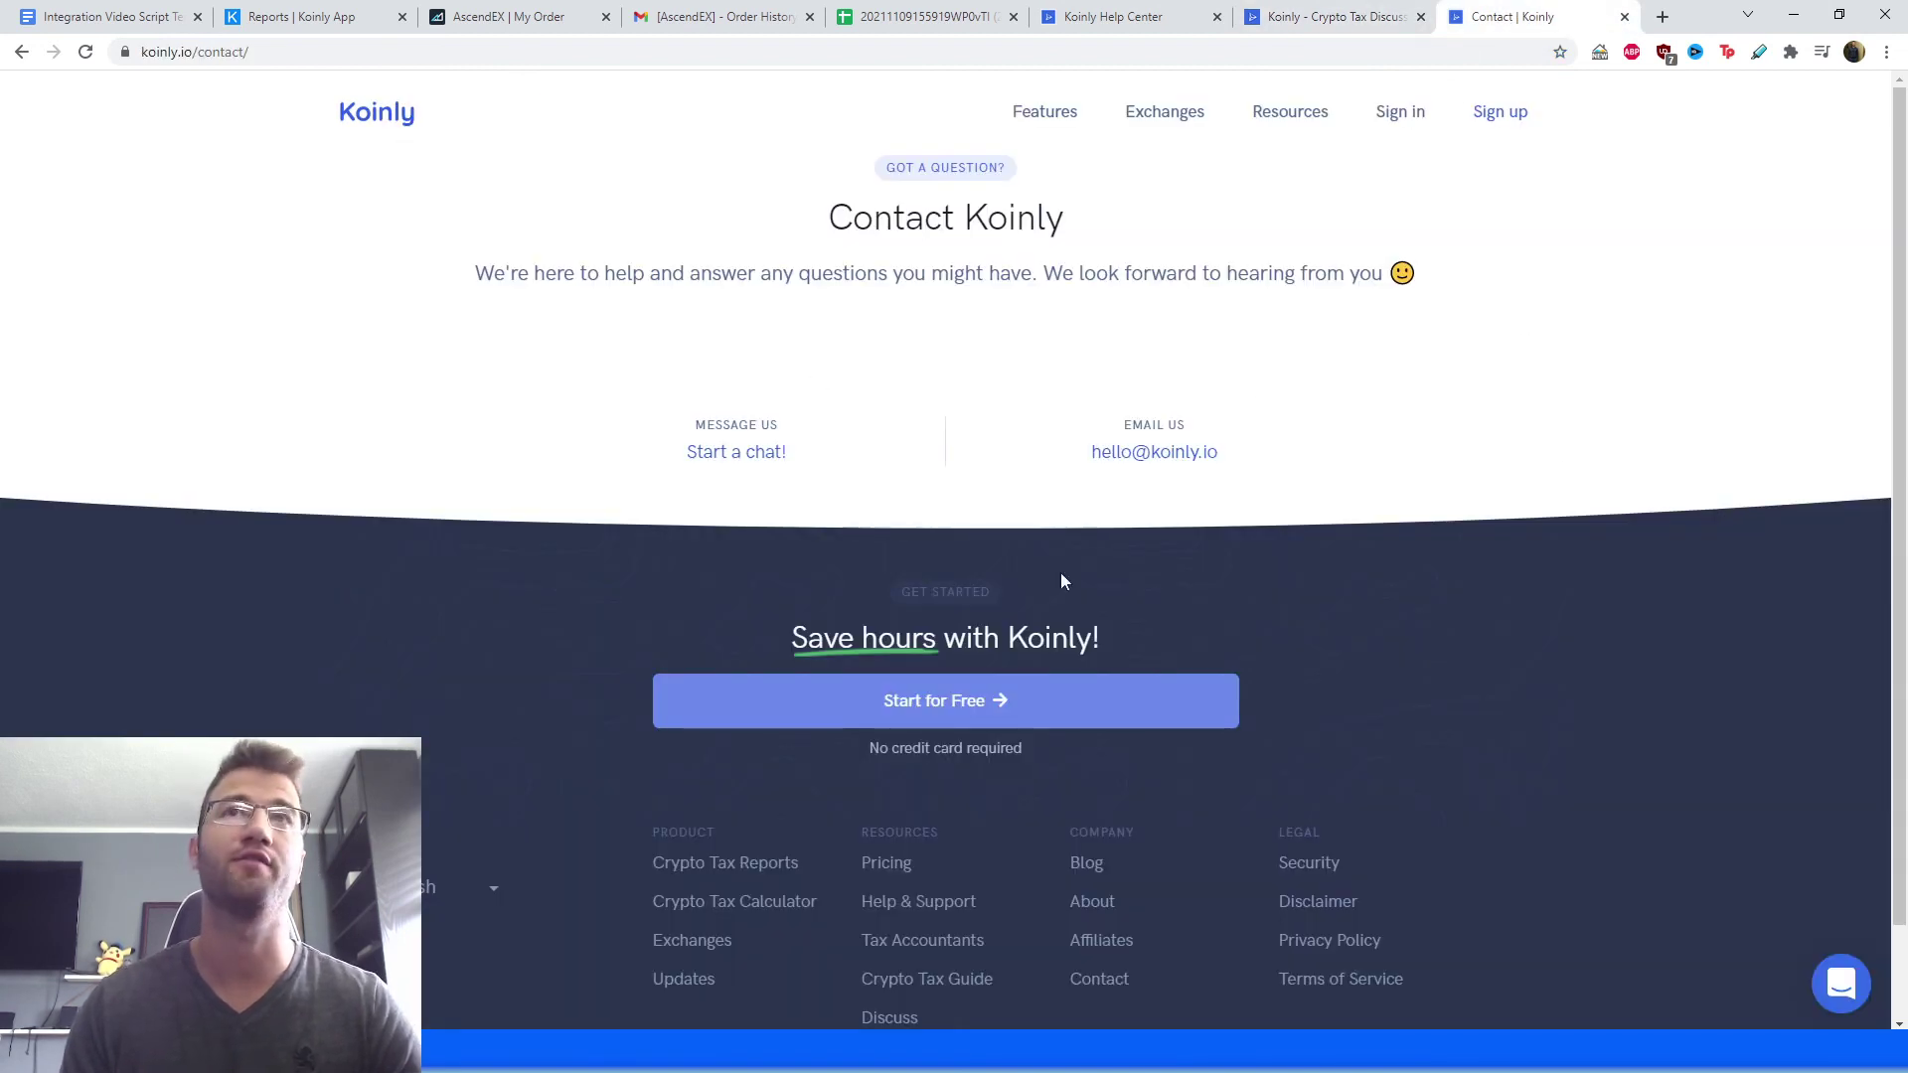